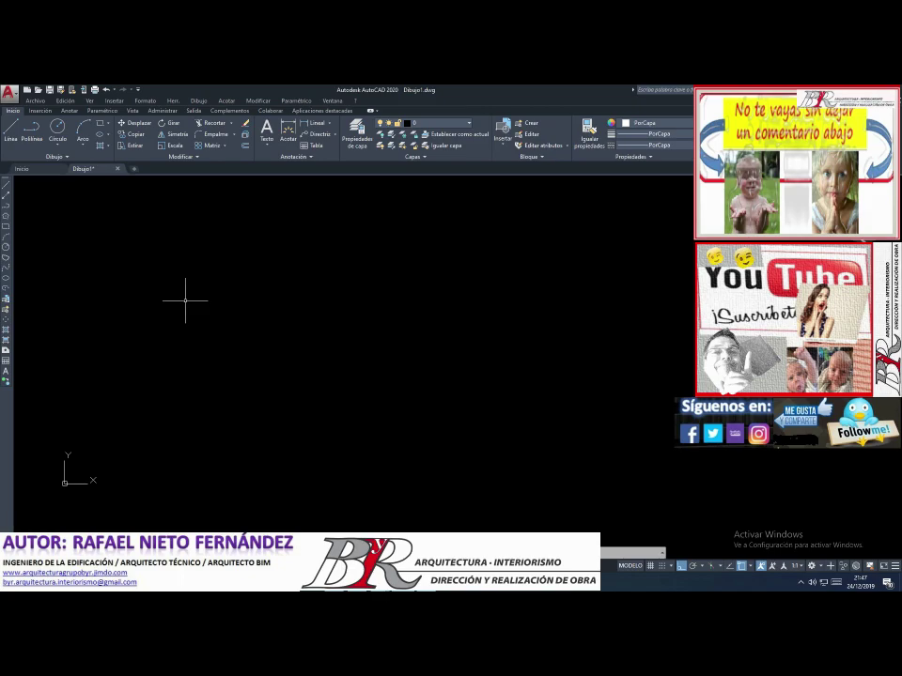
Find and start the RECTANG command, then cancel a trial chamfered rectangle
{"action": "left_click", "coordinate": [108, 125]}
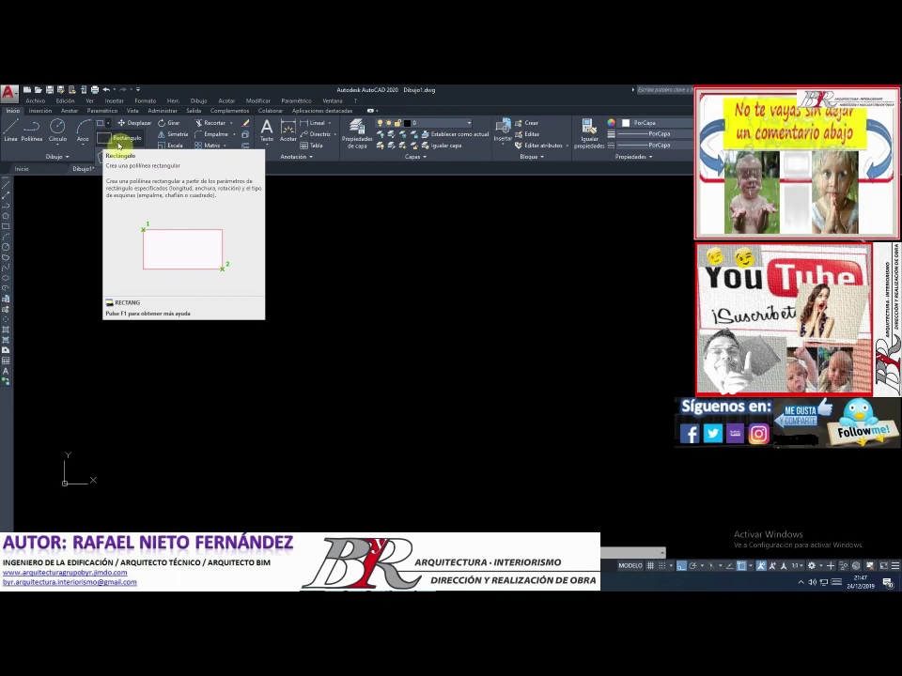
{"action": "left_click", "coordinate": [198, 102]}
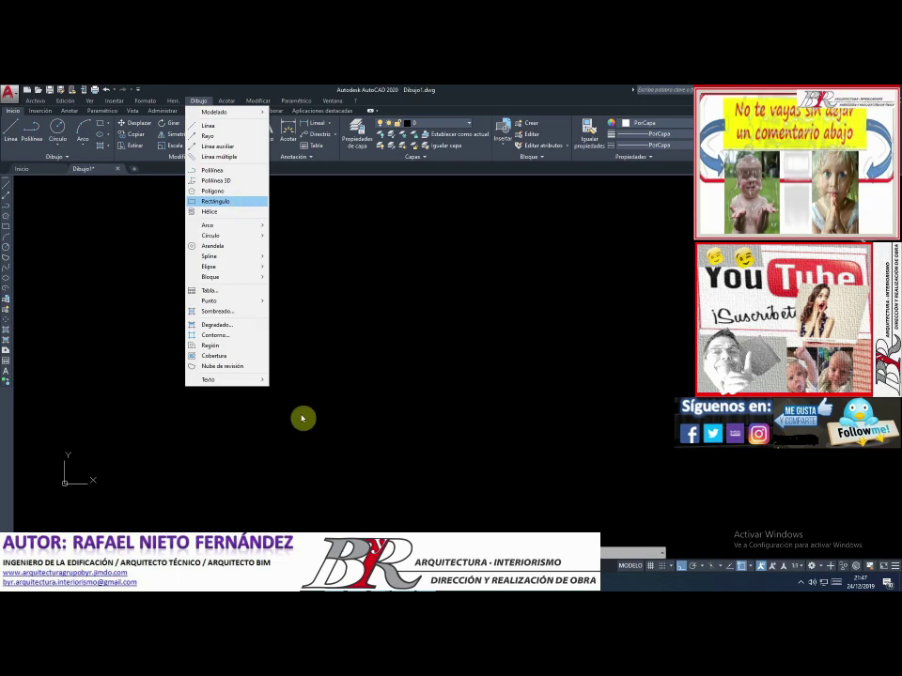
{"action": "key", "text": "Escape"}
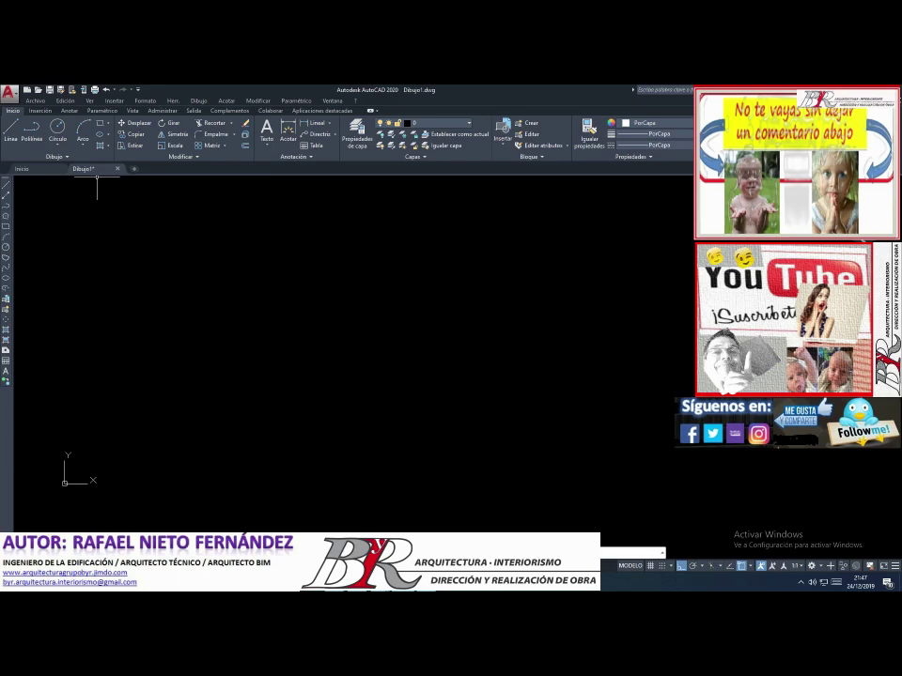
{"action": "type", "text": "rect"}
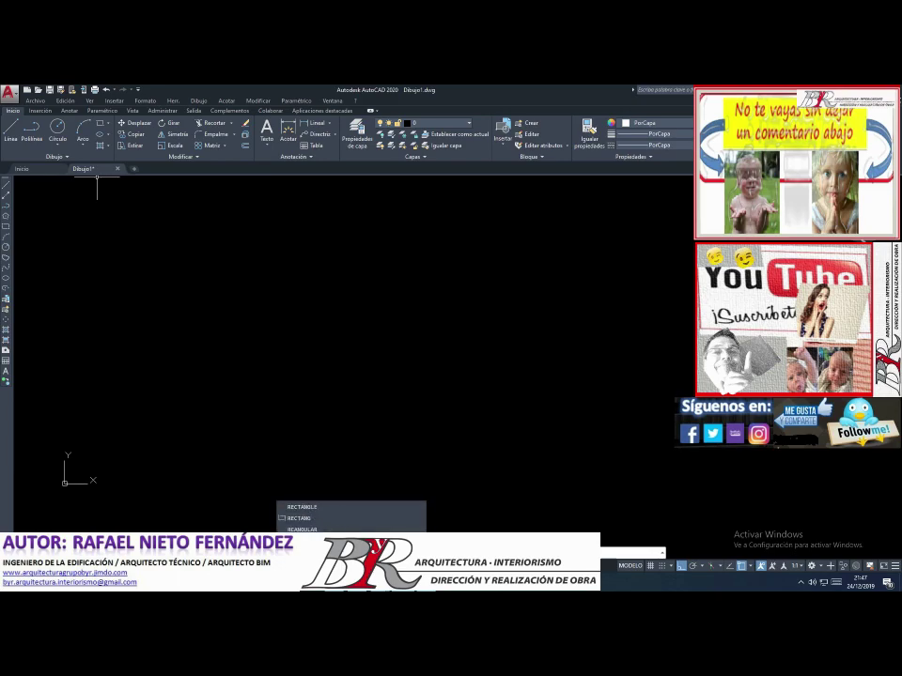
{"action": "key", "text": "Return"}
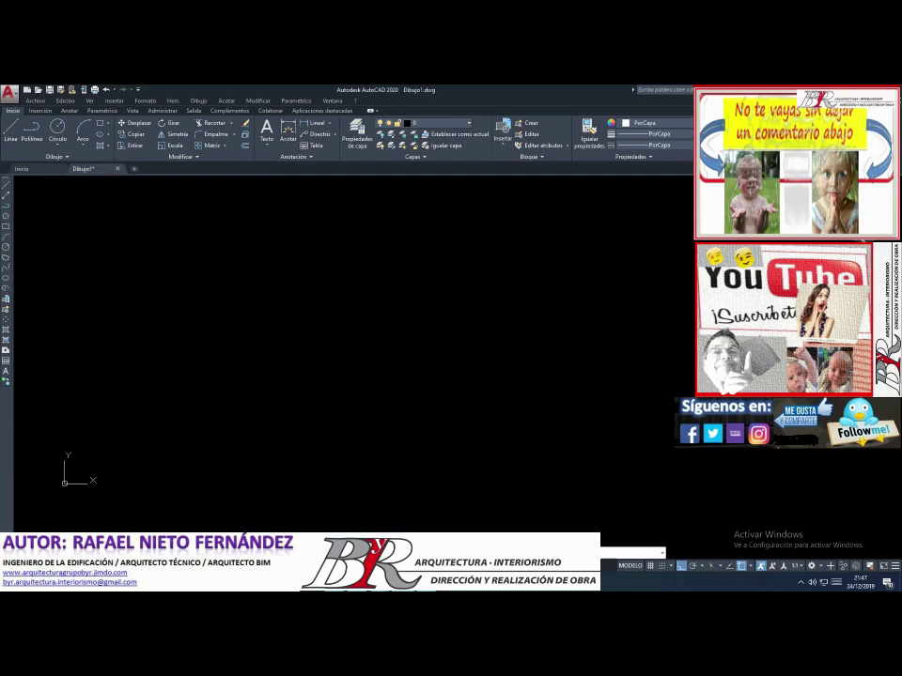
{"action": "left_click", "coordinate": [296, 465]}
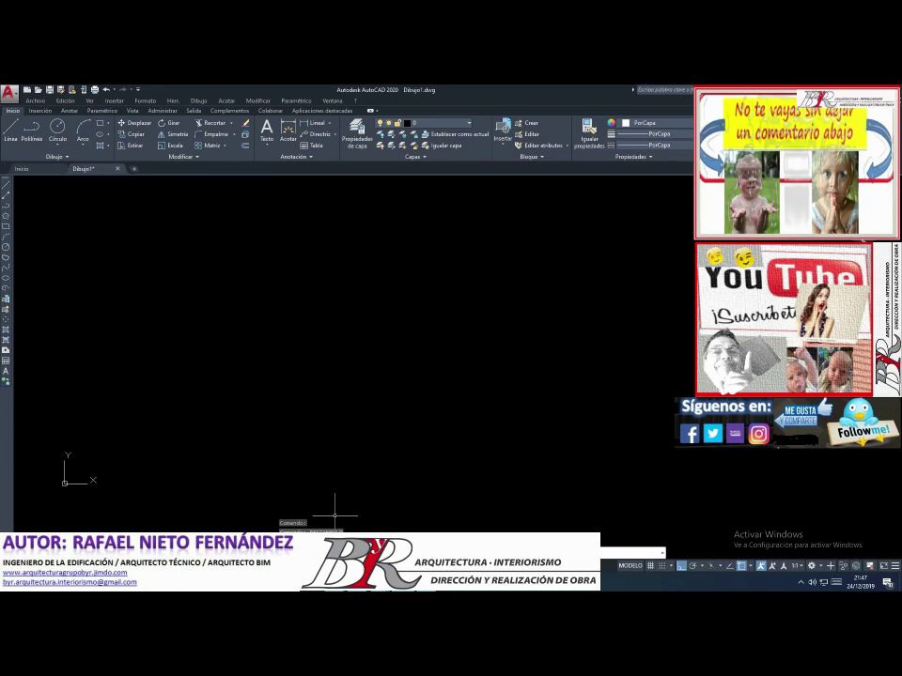
{"action": "type", "text": "rec"}
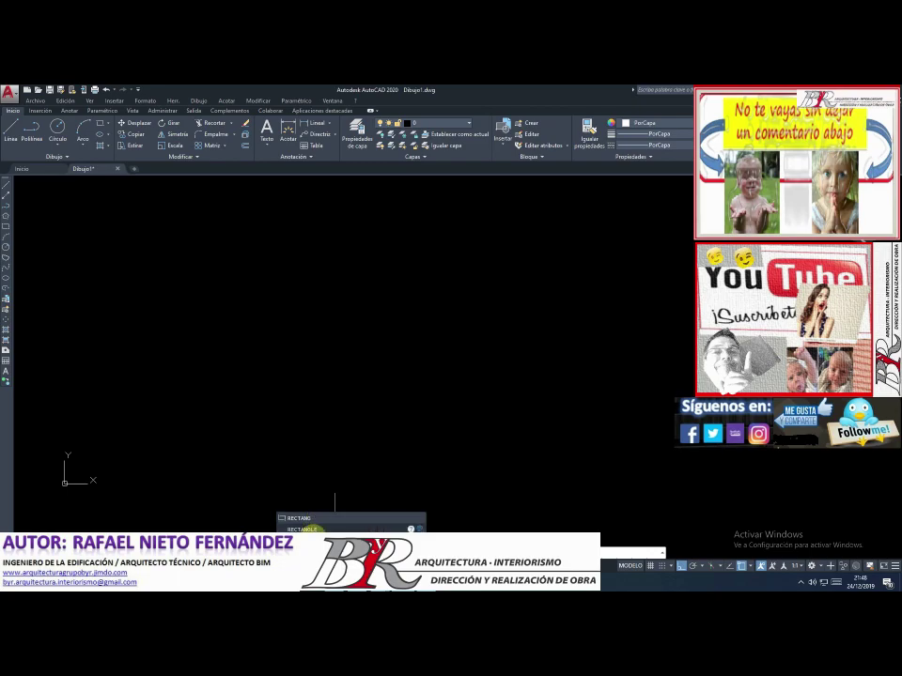
{"action": "left_click", "coordinate": [310, 527]}
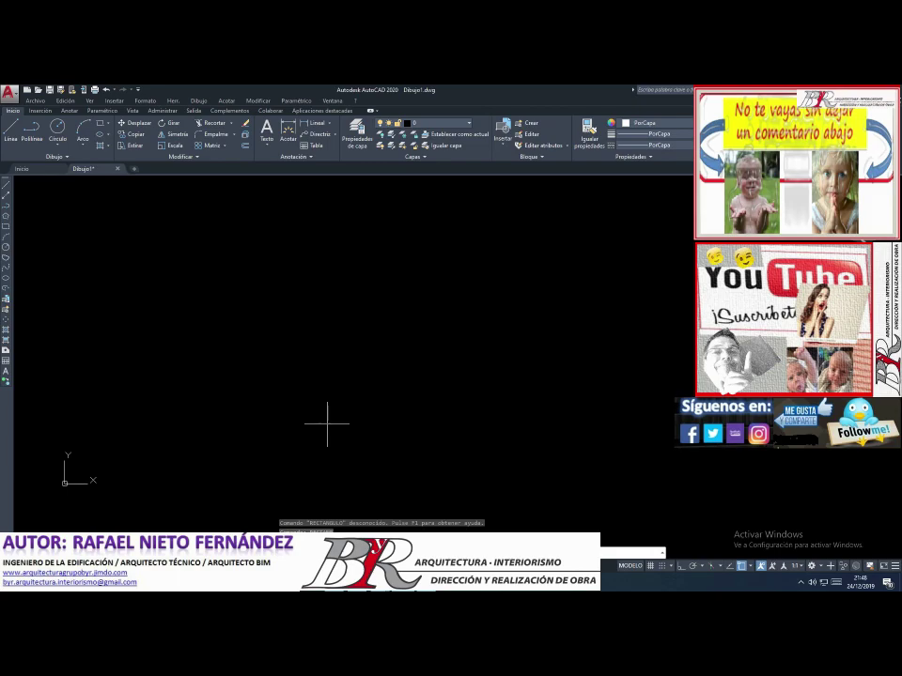
{"action": "key", "text": "Return"}
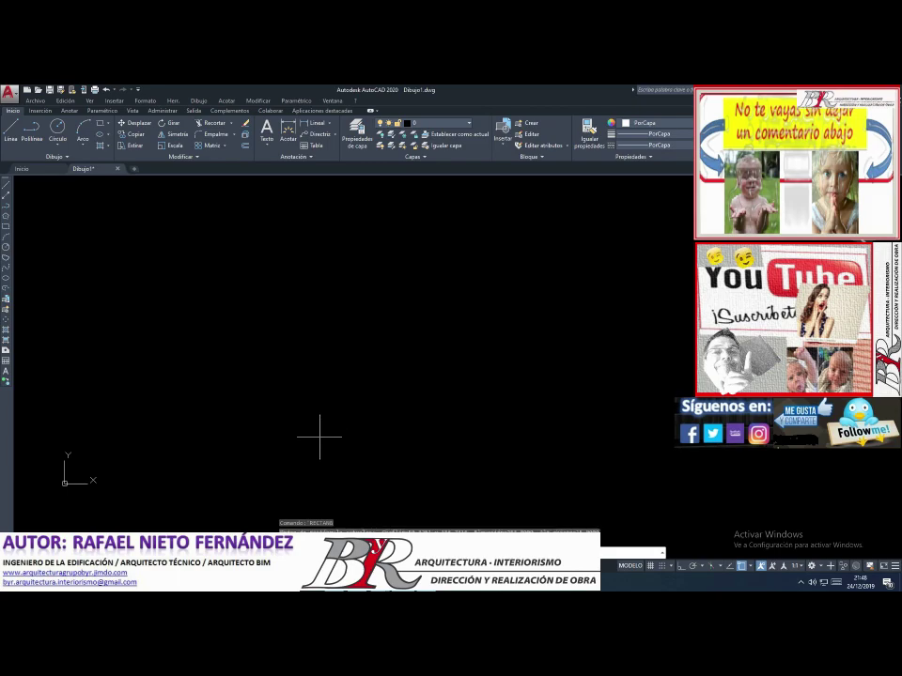
{"action": "left_click_drag", "start_coordinate": [389, 379], "coordinate": [434, 378]}
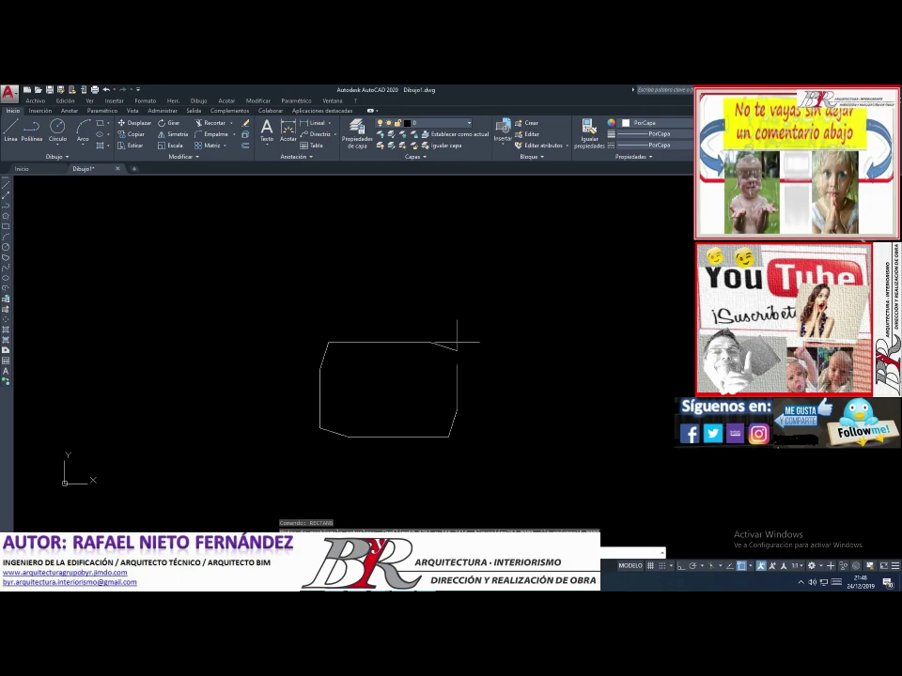
{"action": "key", "text": "Escape"}
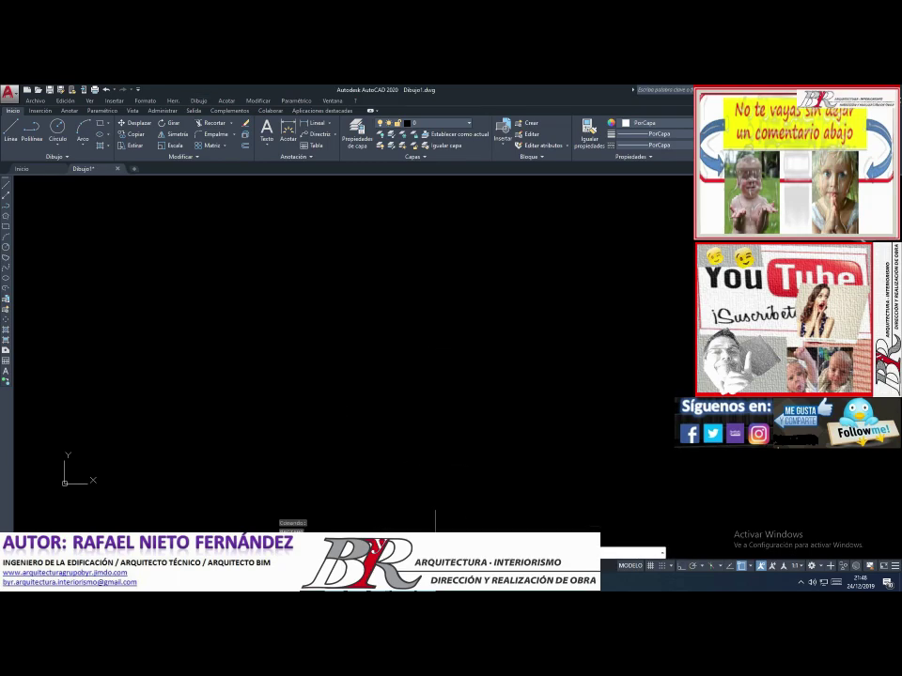
{"action": "key", "text": "Return"}
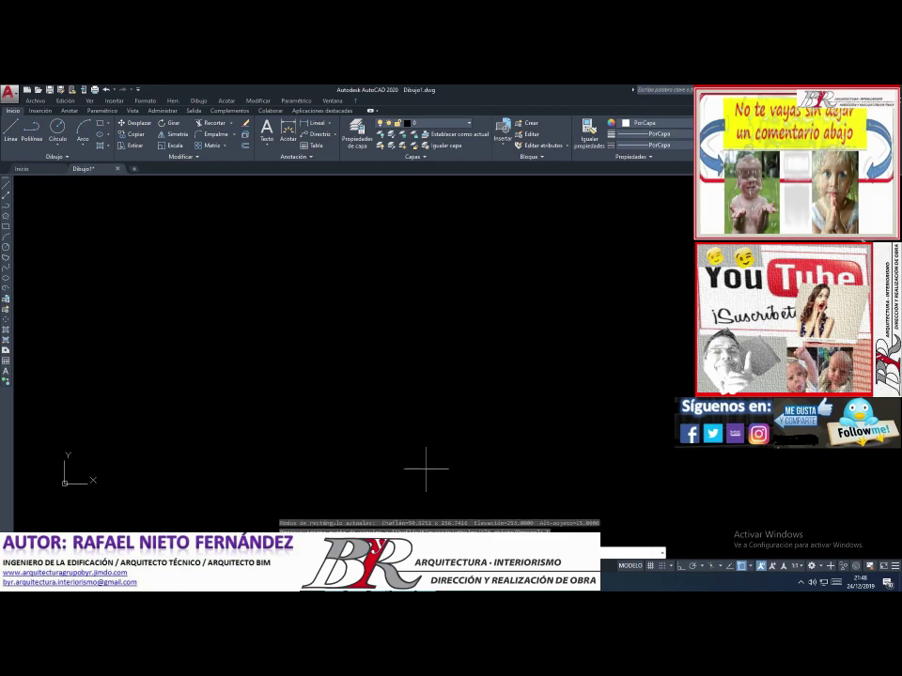
{"action": "type", "text": "c"}
{"action": "key", "text": "Return"}
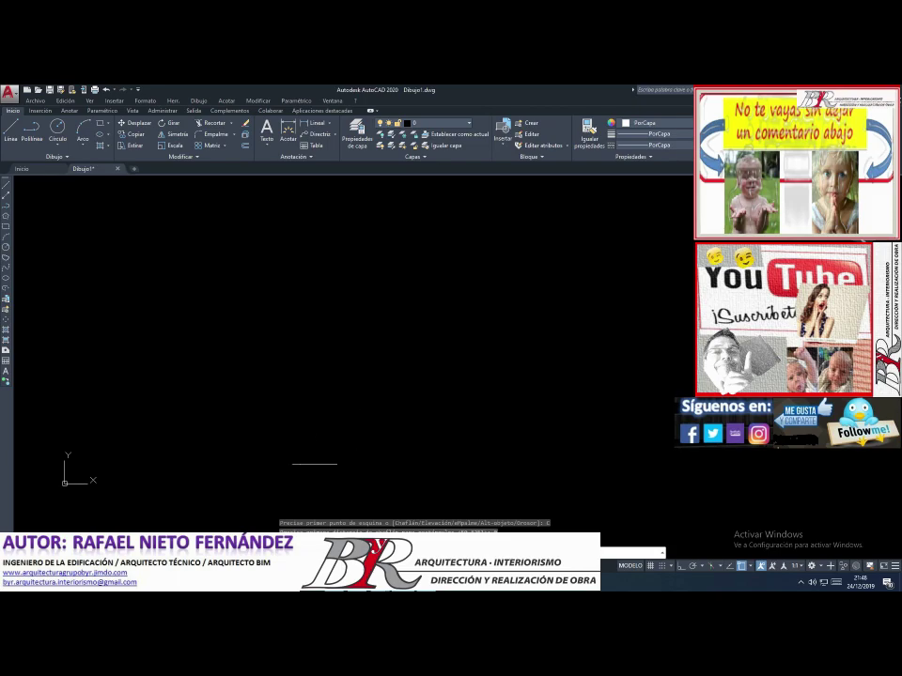
{"action": "type", "text": "0"}
{"action": "key", "text": "Return"}
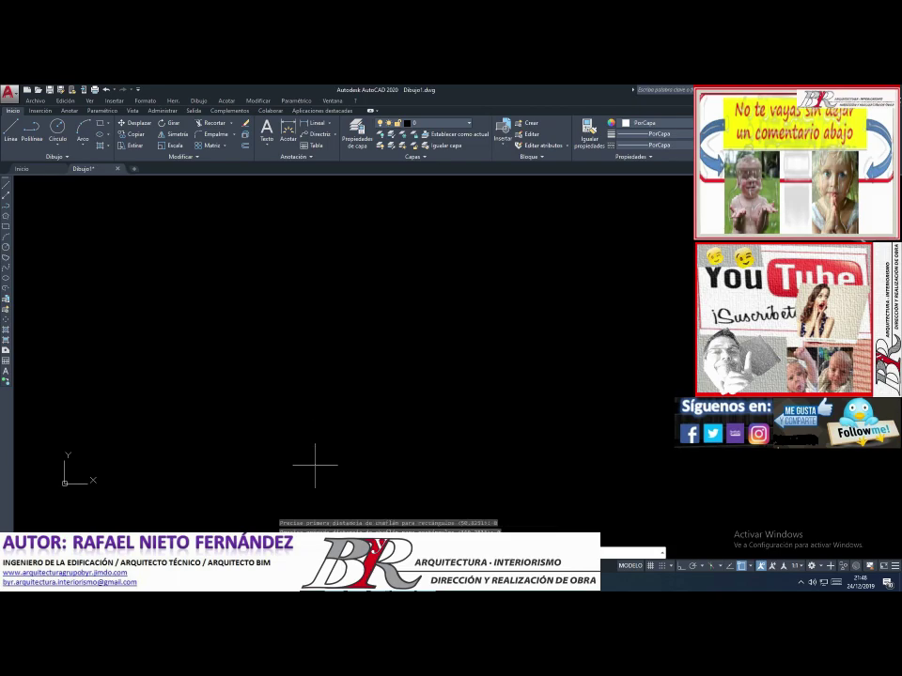
{"action": "left_click", "coordinate": [314, 465]}
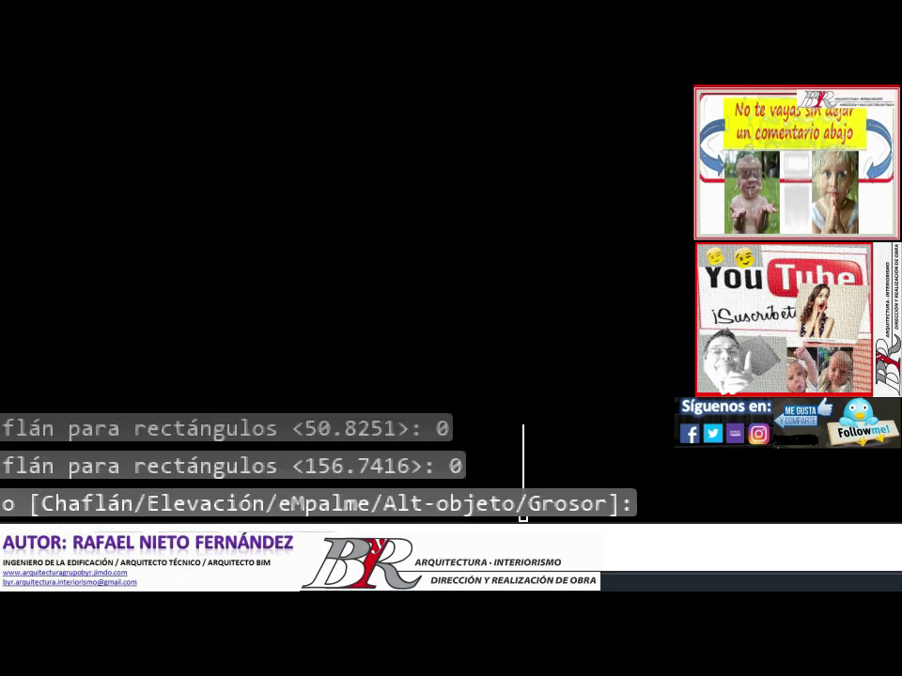
{"action": "type", "text": "@100,50"}
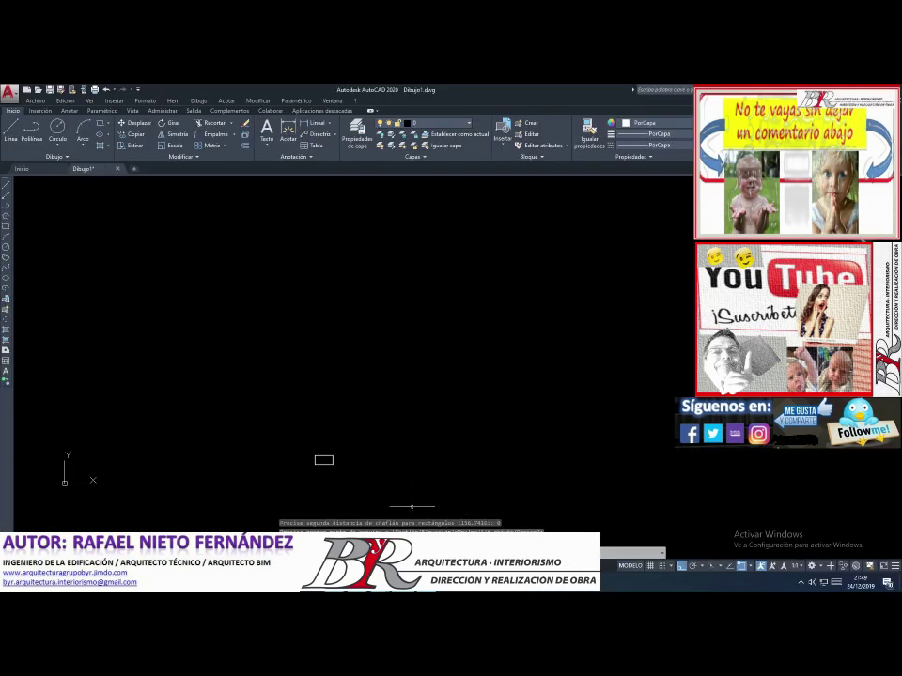
{"action": "scroll", "coordinate": [333, 474], "scroll_direction": "up", "scroll_amount": 6}
{"action": "scroll", "coordinate": [245, 400], "scroll_direction": "up", "scroll_amount": 2}
{"action": "scroll", "coordinate": [242, 394], "scroll_direction": "up", "scroll_amount": 2}
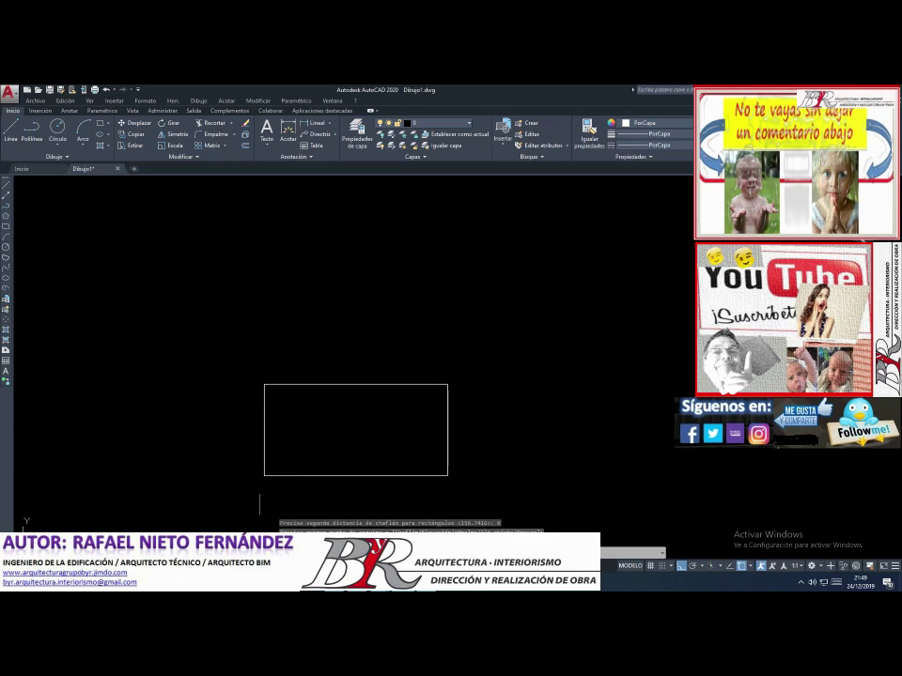
{"action": "left_click", "coordinate": [245, 469]}
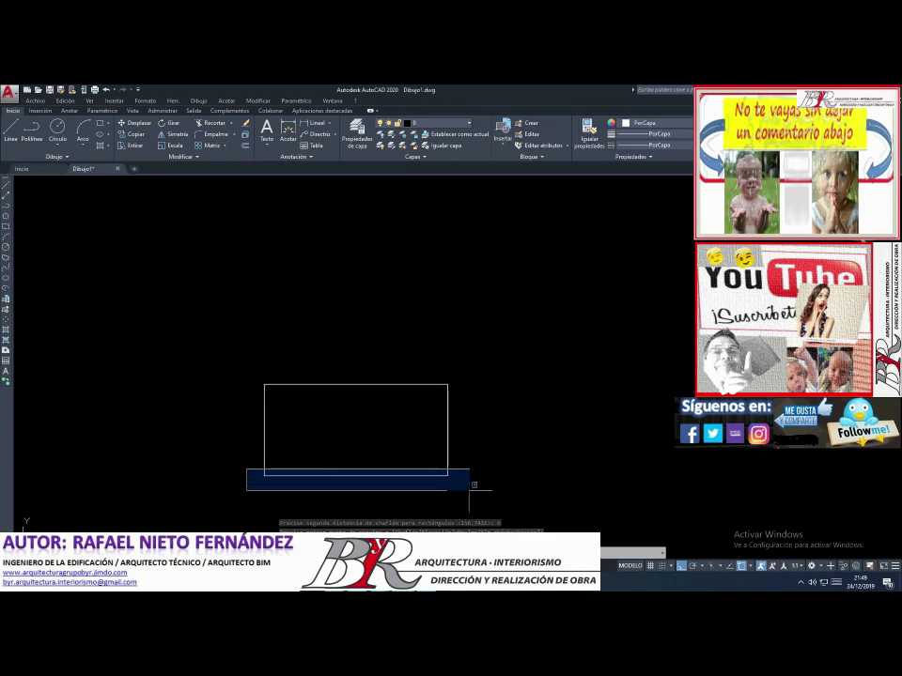
{"action": "left_click", "coordinate": [469, 488]}
{"action": "left_click", "coordinate": [432, 361]}
{"action": "left_click", "coordinate": [473, 487]}
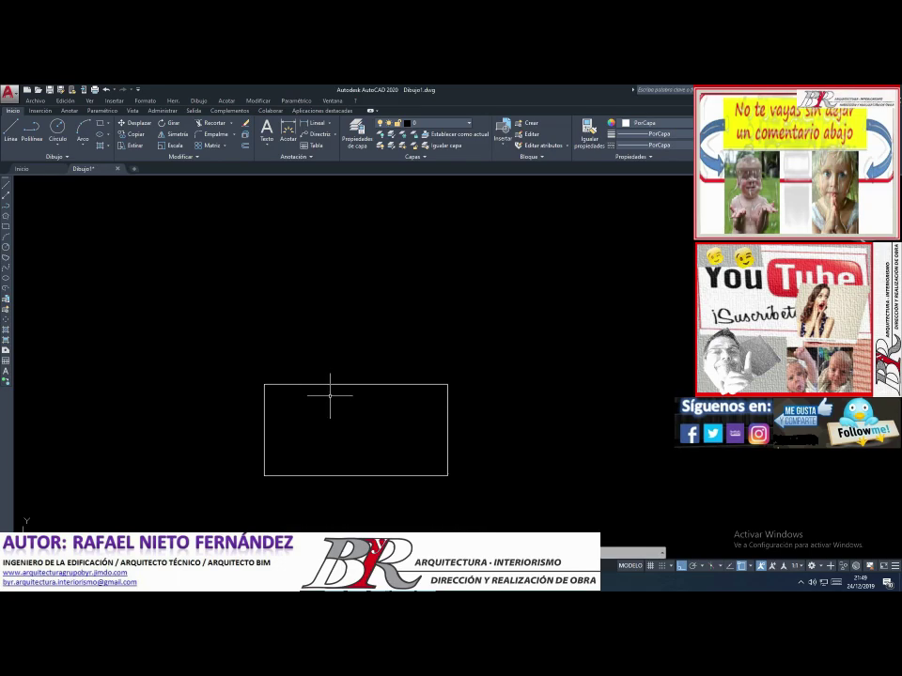
{"action": "left_click", "coordinate": [319, 380]}
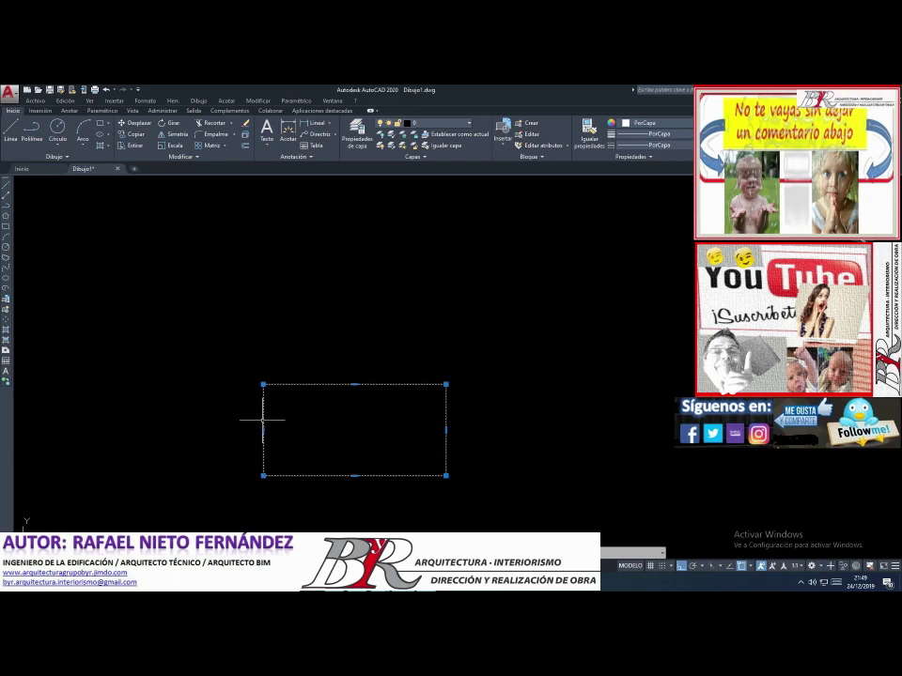
{"action": "scroll", "coordinate": [355, 433], "scroll_direction": "up", "scroll_amount": 2}
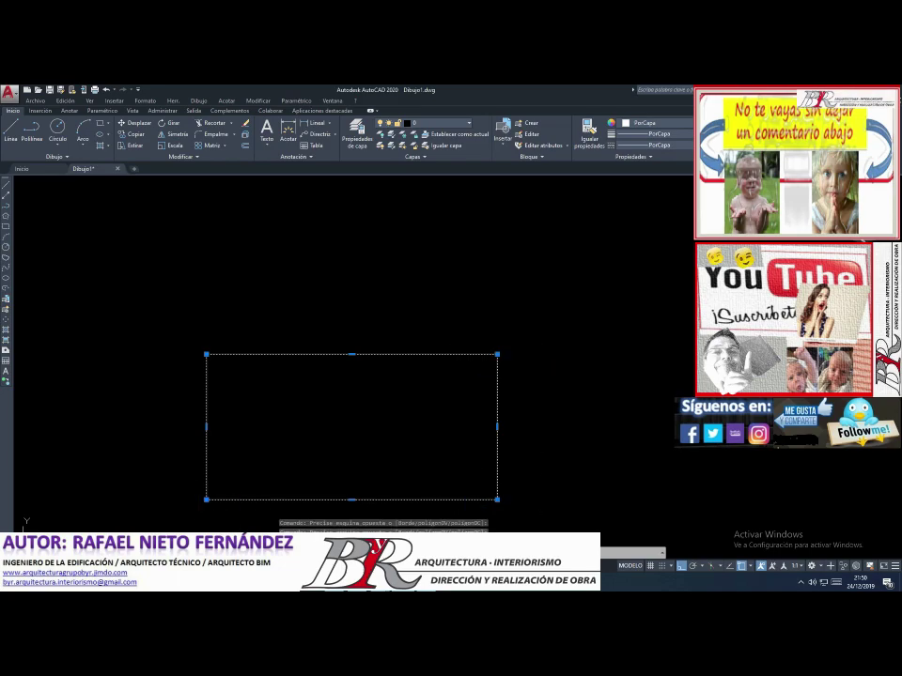
{"action": "left_click", "coordinate": [178, 342]}
{"action": "left_click", "coordinate": [236, 365]}
{"action": "left_click", "coordinate": [188, 411]}
{"action": "left_click", "coordinate": [233, 434]}
{"action": "left_click", "coordinate": [317, 471]}
{"action": "left_click", "coordinate": [364, 508]}
{"action": "scroll", "coordinate": [326, 383], "scroll_direction": "down", "scroll_amount": 2}
{"action": "scroll", "coordinate": [325, 381], "scroll_direction": "down", "scroll_amount": 2}
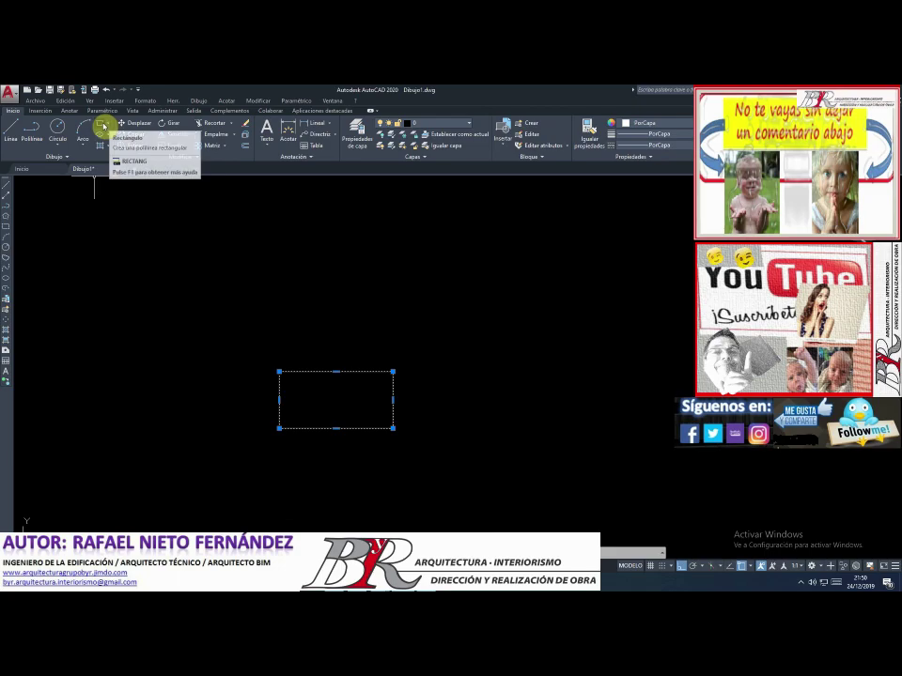
Start another rectangle from the Rectángulo button on the Dibujo panel
{"action": "left_click", "coordinate": [103, 124]}
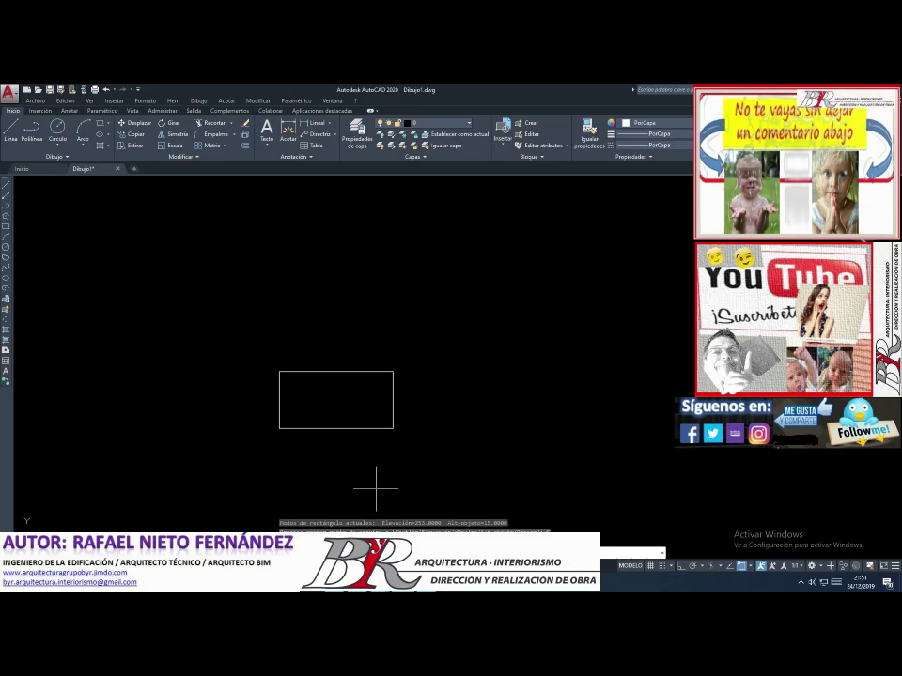
Draw a chamfered rectangle to the right of the first, entering chamfer distances of 5
{"action": "type", "text": "a"}
{"action": "key", "text": "Return"}
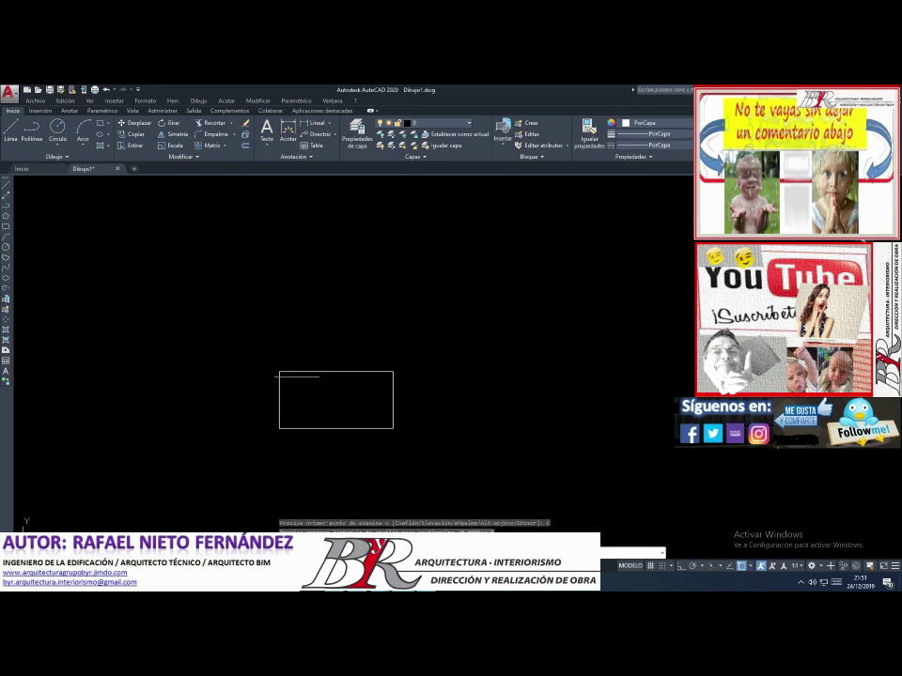
{"action": "type", "text": "5"}
{"action": "key", "text": "Return"}
{"action": "type", "text": "5"}
{"action": "key", "text": "Return"}
{"action": "left_click", "coordinate": [429, 430]}
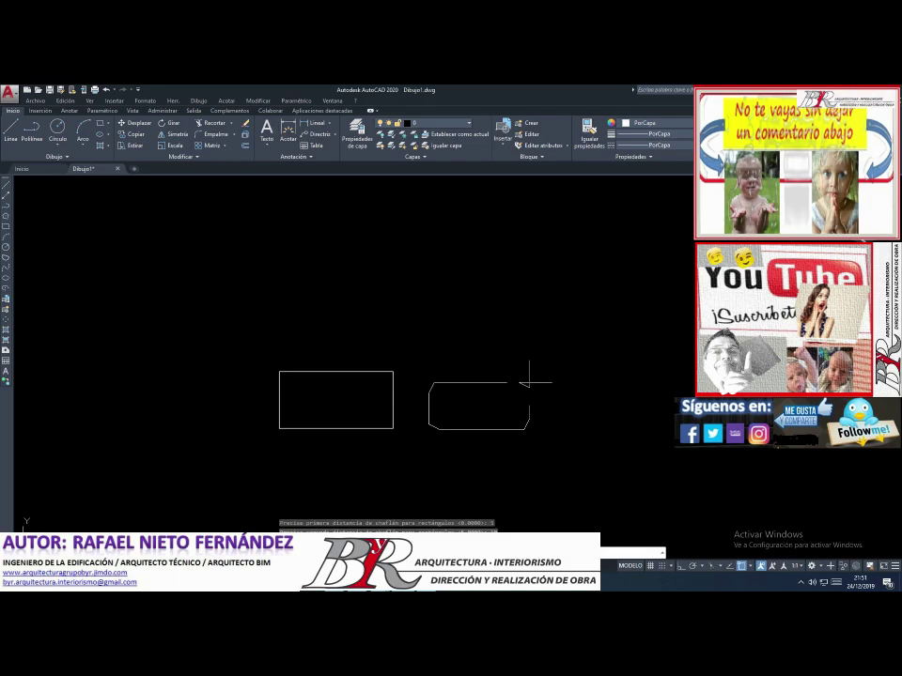
{"action": "left_click", "coordinate": [542, 373]}
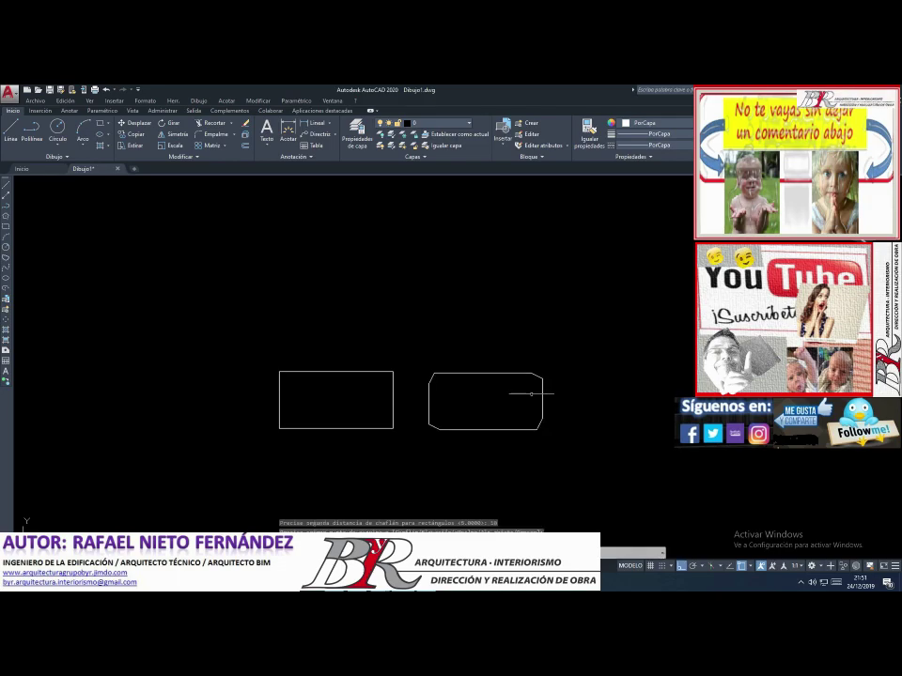
Zoom in on the chamfered rectangle and pick points around it
{"action": "scroll", "coordinate": [564, 410], "scroll_direction": "up", "scroll_amount": 2}
{"action": "scroll", "coordinate": [564, 409], "scroll_direction": "up", "scroll_amount": 2}
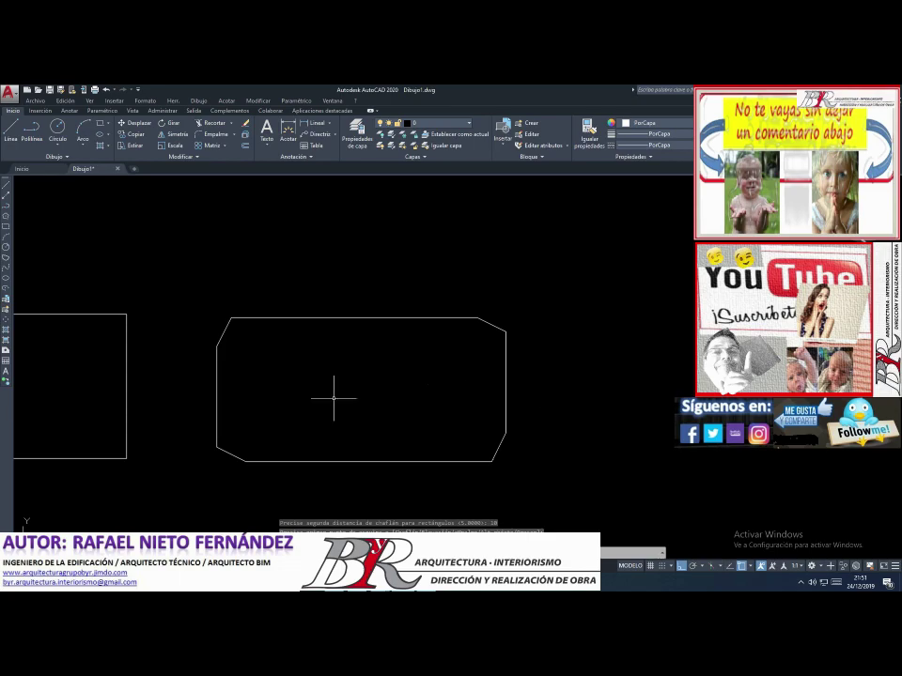
{"action": "scroll", "coordinate": [333, 398], "scroll_direction": "up", "scroll_amount": 2}
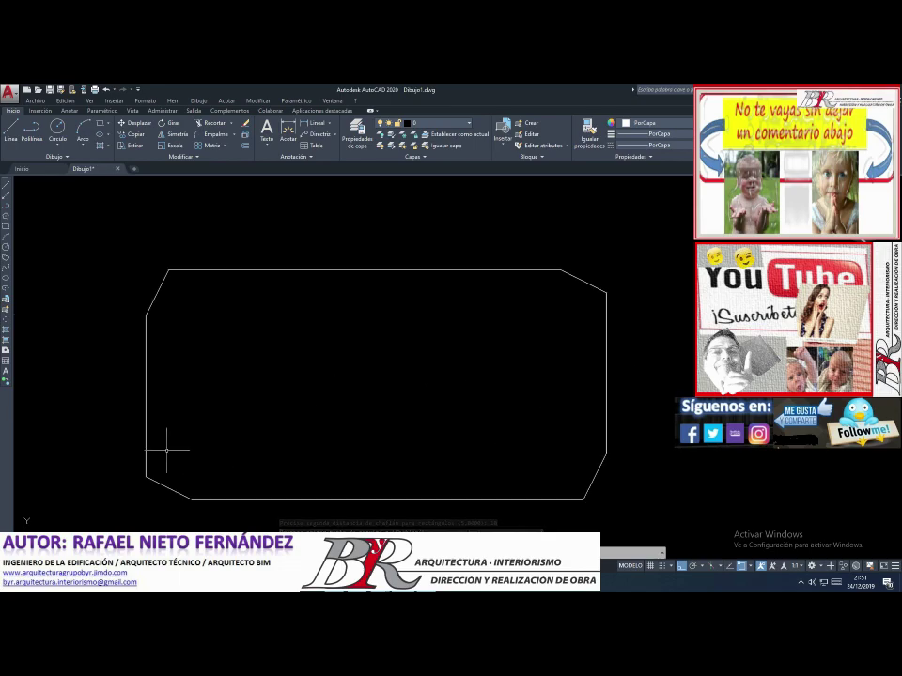
{"action": "left_click", "coordinate": [115, 454]}
{"action": "left_click", "coordinate": [118, 246]}
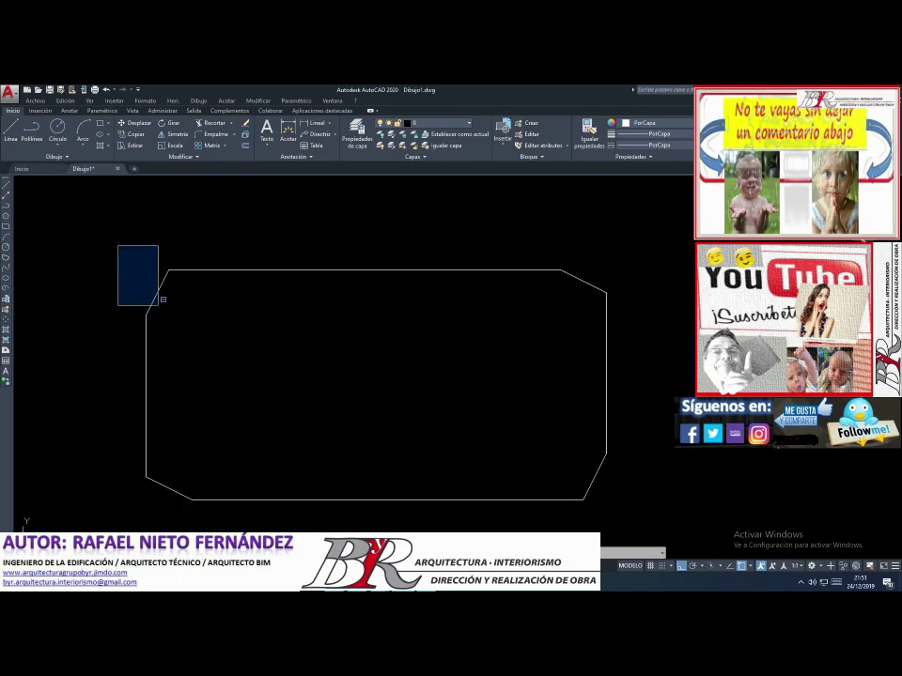
{"action": "left_click", "coordinate": [158, 304]}
{"action": "left_click", "coordinate": [539, 245]}
Trace a line over the lower-left chamfer, then start a fillet on the left edge
{"action": "left_click", "coordinate": [625, 302]}
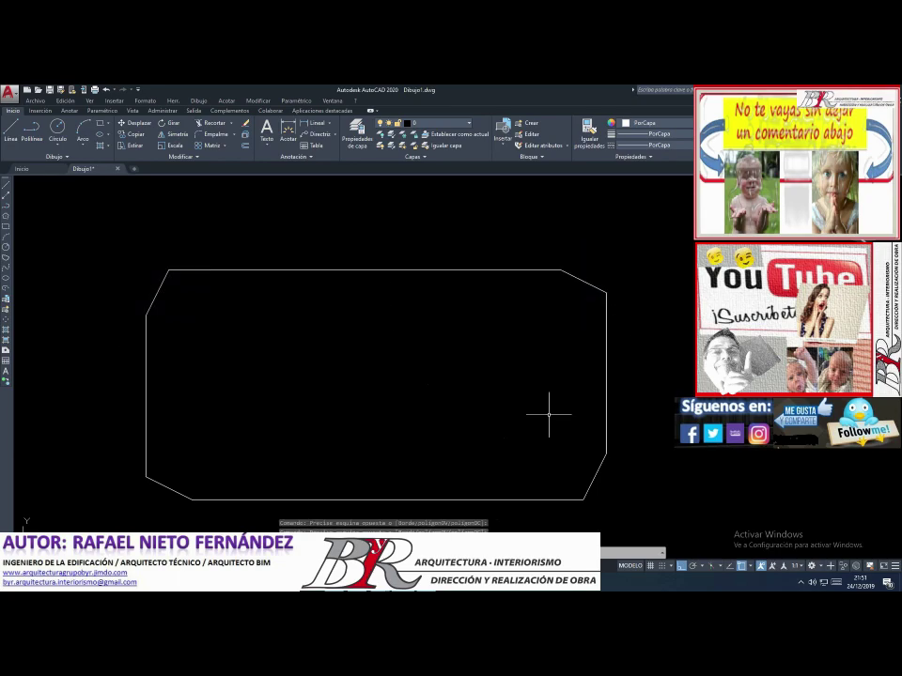
{"action": "left_click", "coordinate": [549, 413]}
{"action": "left_click", "coordinate": [640, 510]}
{"action": "left_click", "coordinate": [10, 130]}
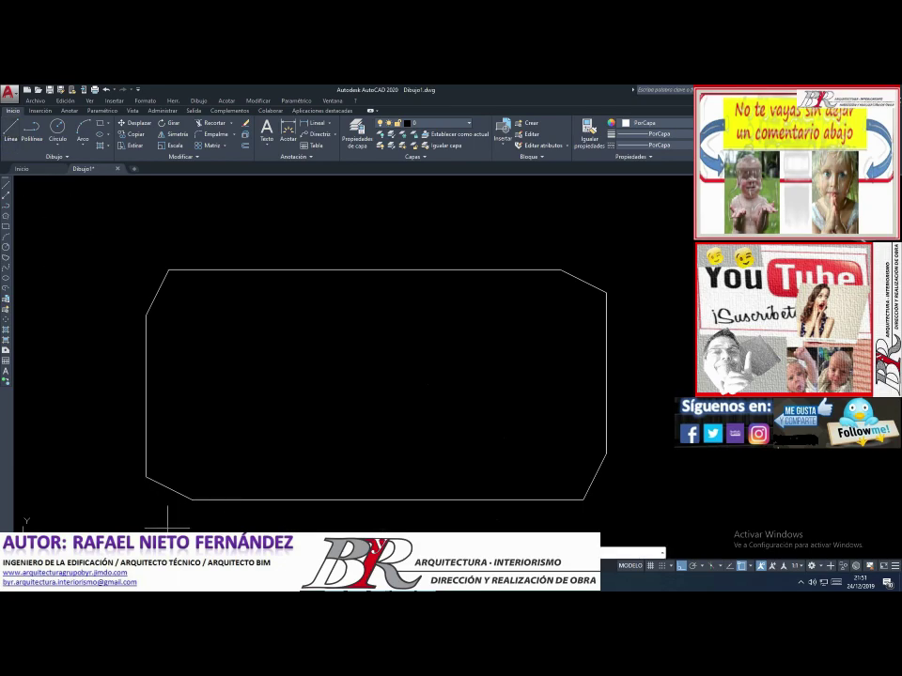
{"action": "left_click", "coordinate": [146, 477]}
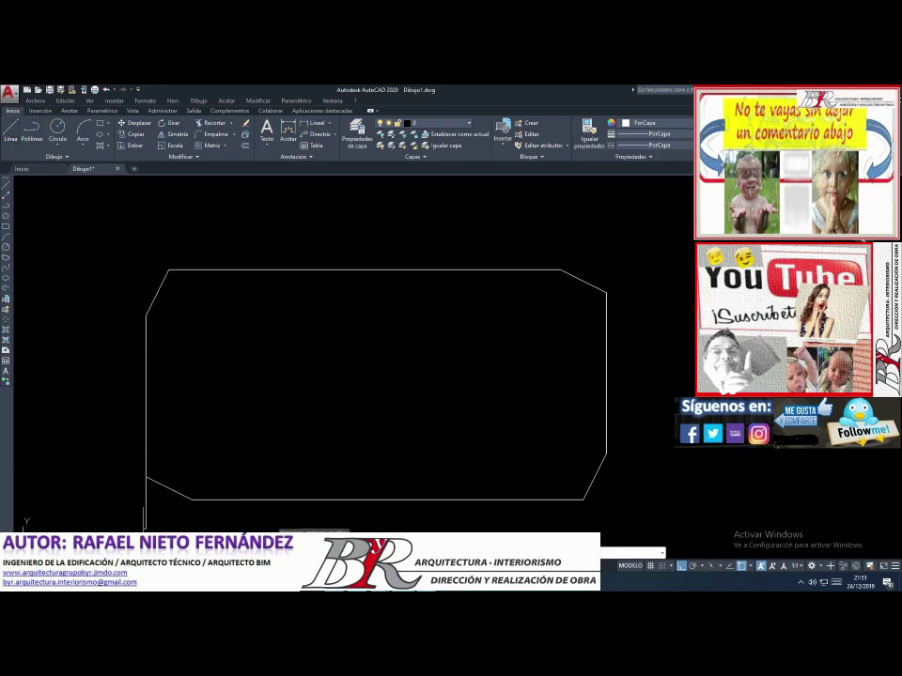
{"action": "left_click", "coordinate": [191, 500]}
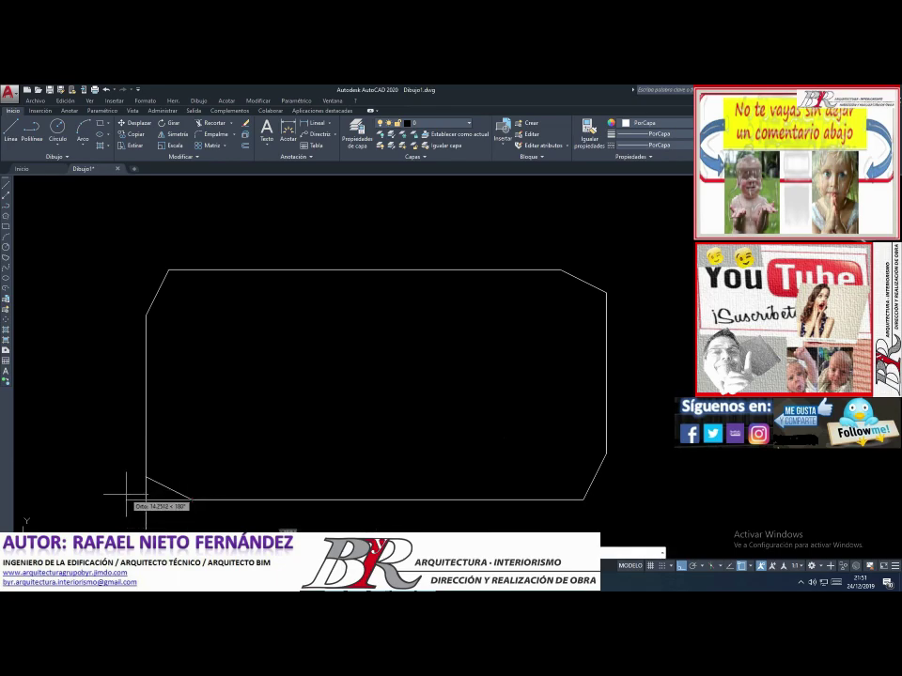
{"action": "key", "text": "Return"}
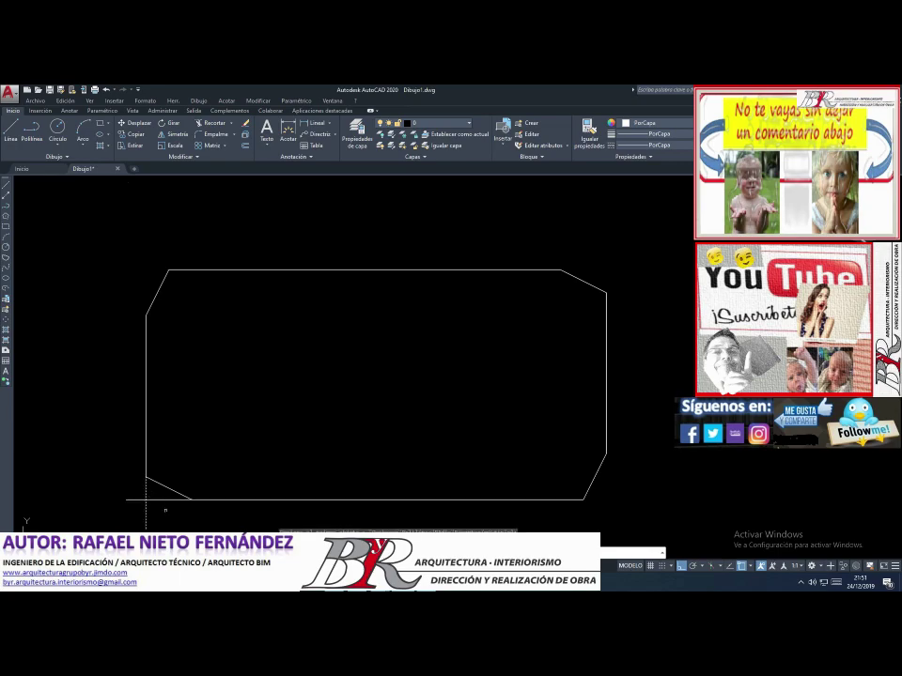
{"action": "key", "text": "Return"}
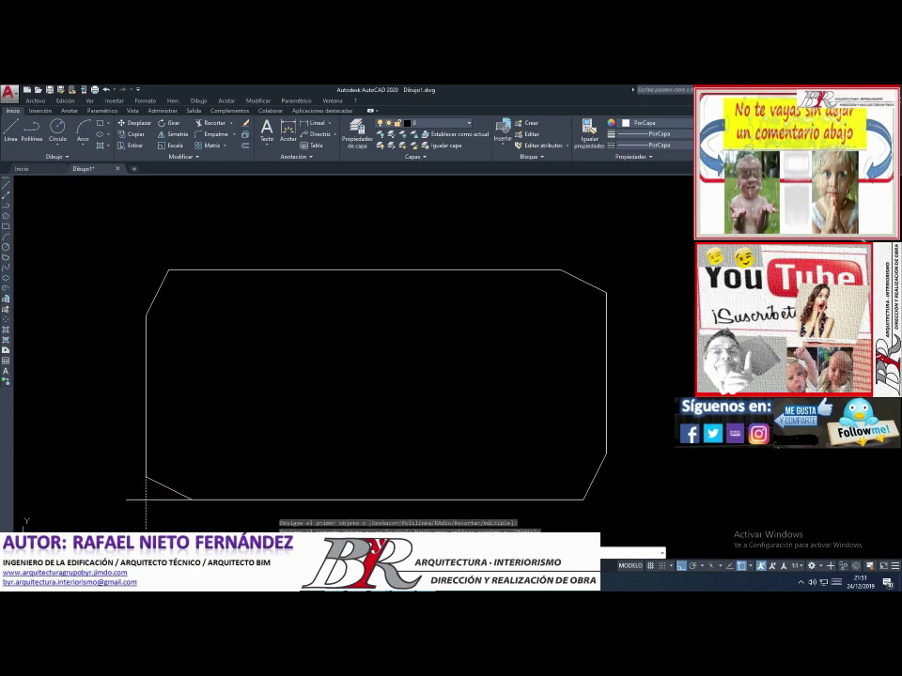
{"action": "left_click", "coordinate": [146, 441]}
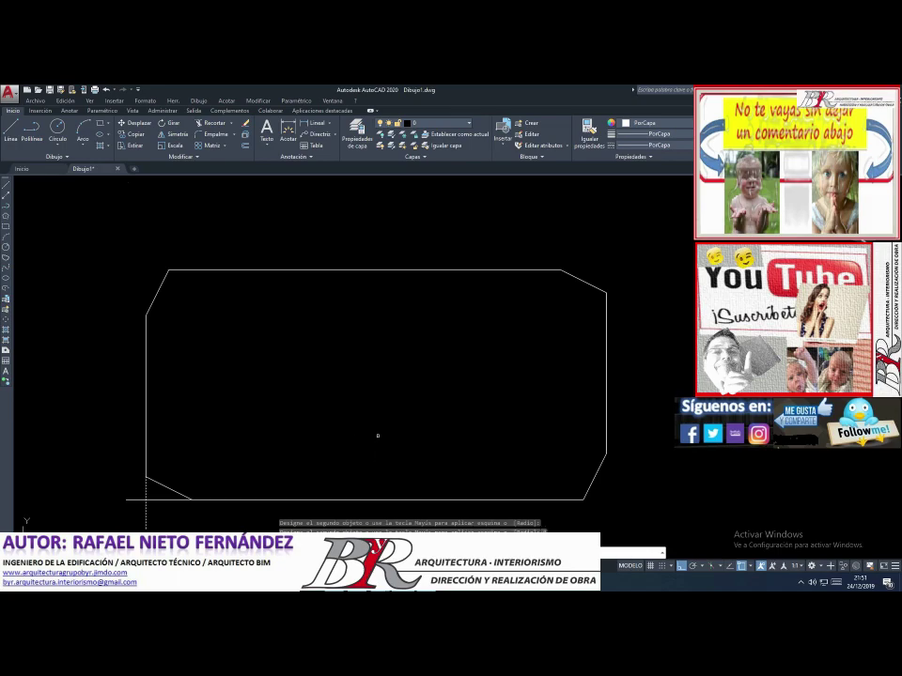
Set the fillet radius to 0 and color the vertical corner line red and the bottom line green
{"action": "scroll", "coordinate": [141, 495], "scroll_direction": "up", "scroll_amount": 4}
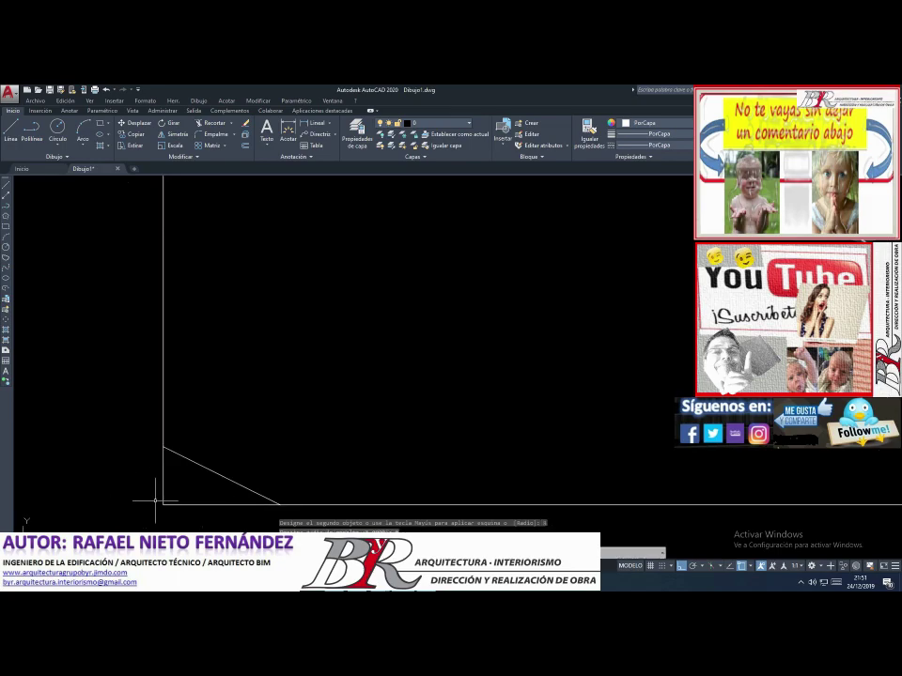
{"action": "key", "text": "Return"}
{"action": "type", "text": "0"}
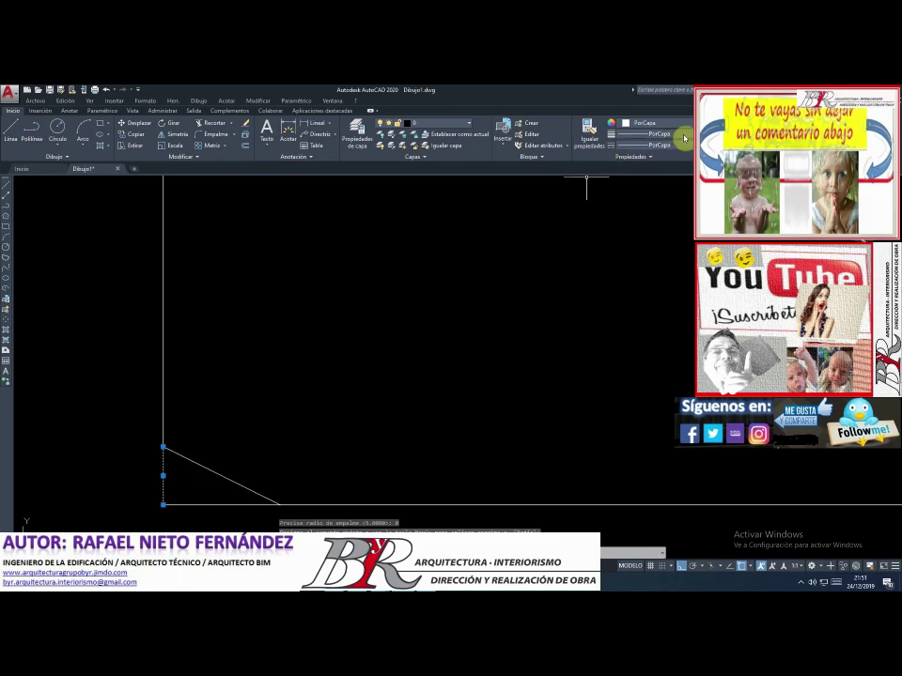
{"action": "left_click", "coordinate": [657, 123]}
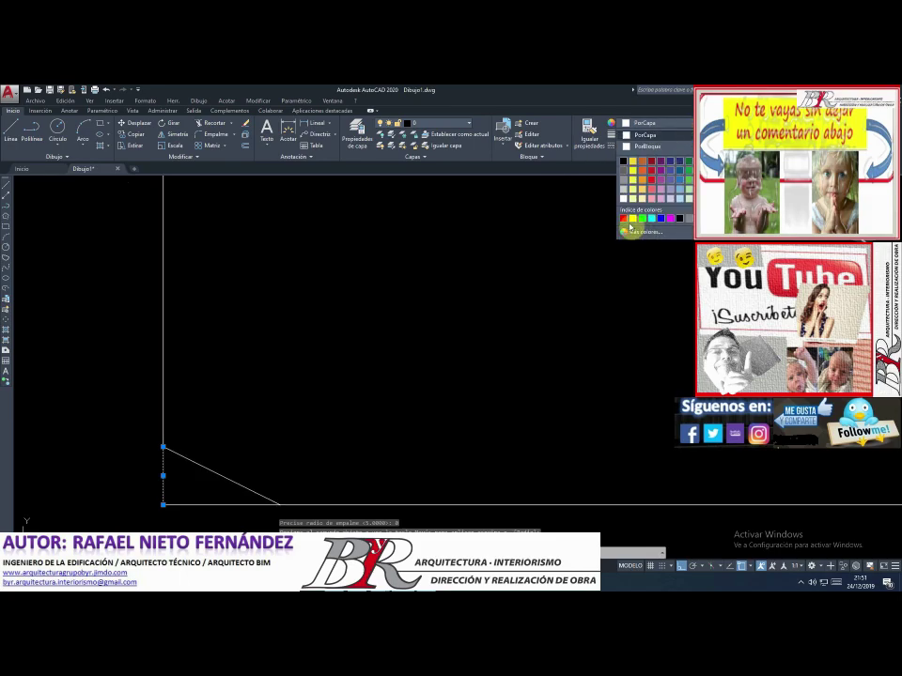
{"action": "left_click", "coordinate": [199, 503]}
{"action": "left_click", "coordinate": [201, 489]}
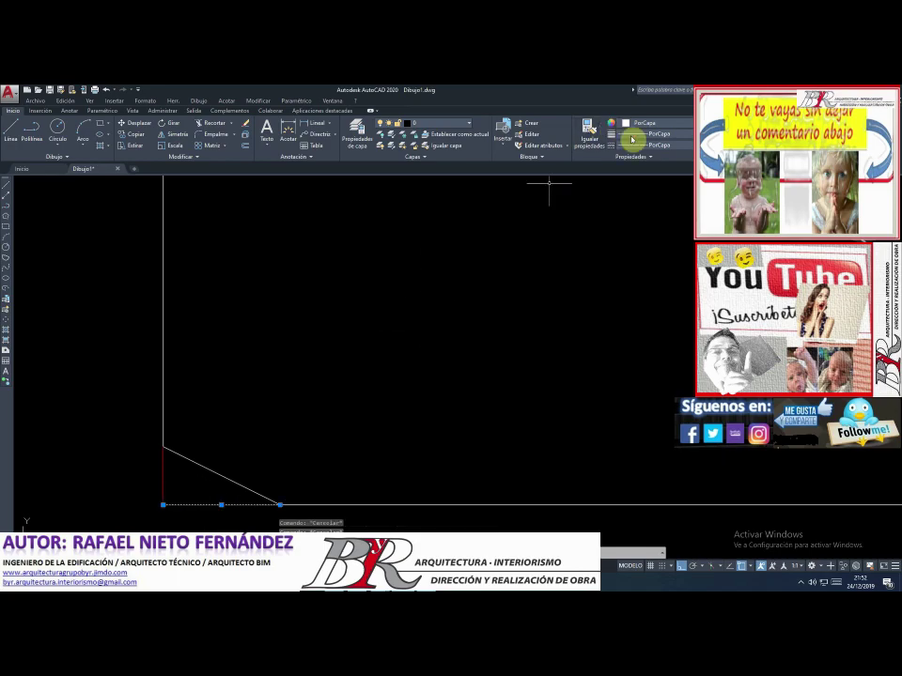
{"action": "left_click", "coordinate": [657, 123]}
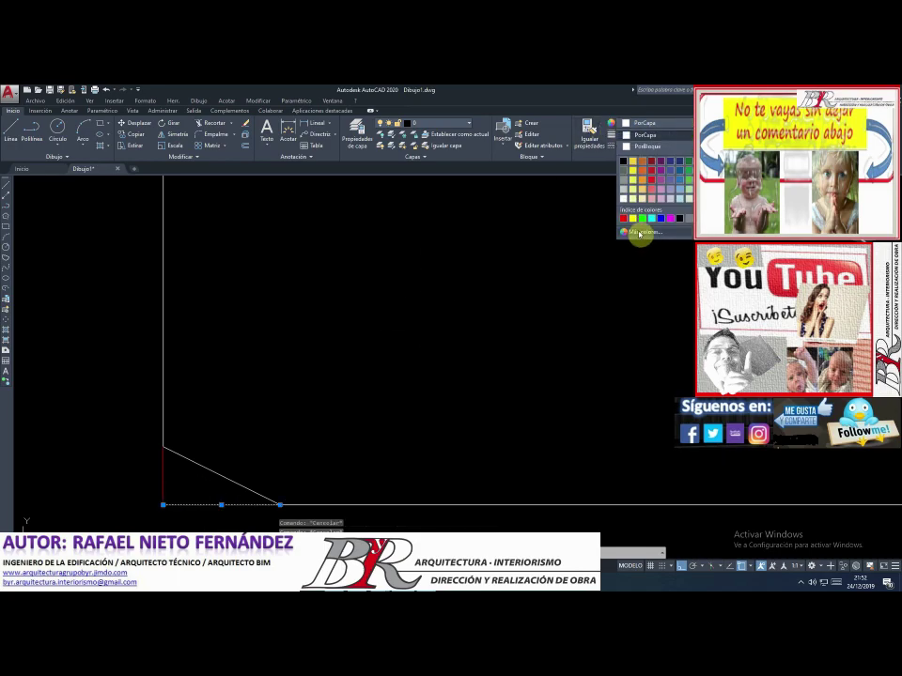
Copy the red and green corner lines to the lower-right corner
{"action": "scroll", "coordinate": [125, 358], "scroll_direction": "down", "scroll_amount": 3}
{"action": "scroll", "coordinate": [145, 338], "scroll_direction": "down", "scroll_amount": 2}
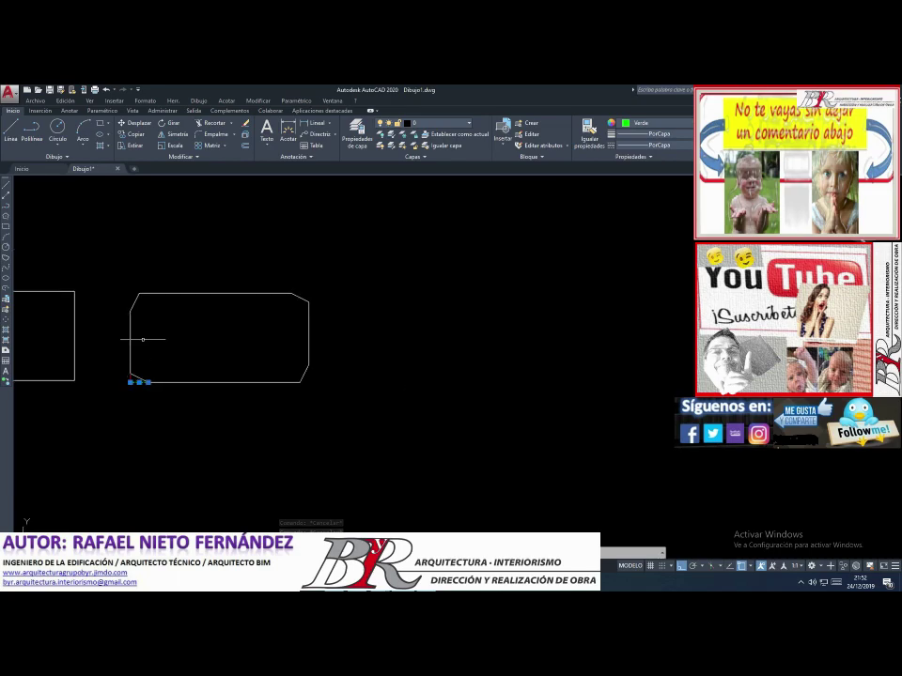
{"action": "scroll", "coordinate": [137, 342], "scroll_direction": "up", "scroll_amount": 2}
{"action": "scroll", "coordinate": [110, 340], "scroll_direction": "up", "scroll_amount": 2}
{"action": "scroll", "coordinate": [110, 340], "scroll_direction": "up", "scroll_amount": 2}
{"action": "scroll", "coordinate": [109, 341], "scroll_direction": "down", "scroll_amount": 4}
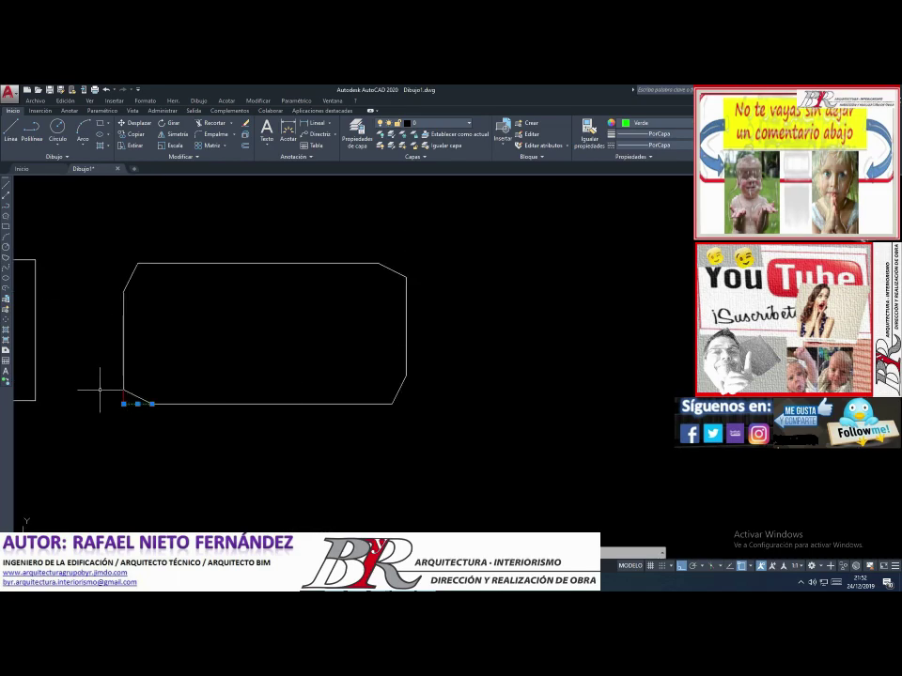
{"action": "scroll", "coordinate": [100, 393], "scroll_direction": "up", "scroll_amount": 2}
{"action": "left_click", "coordinate": [128, 133]}
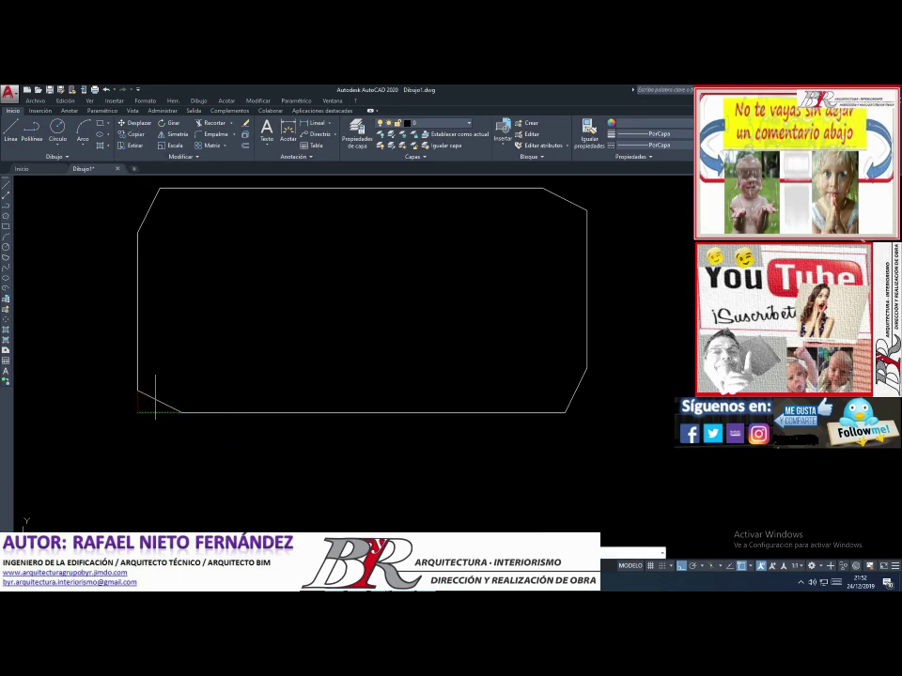
{"action": "left_click", "coordinate": [167, 442]}
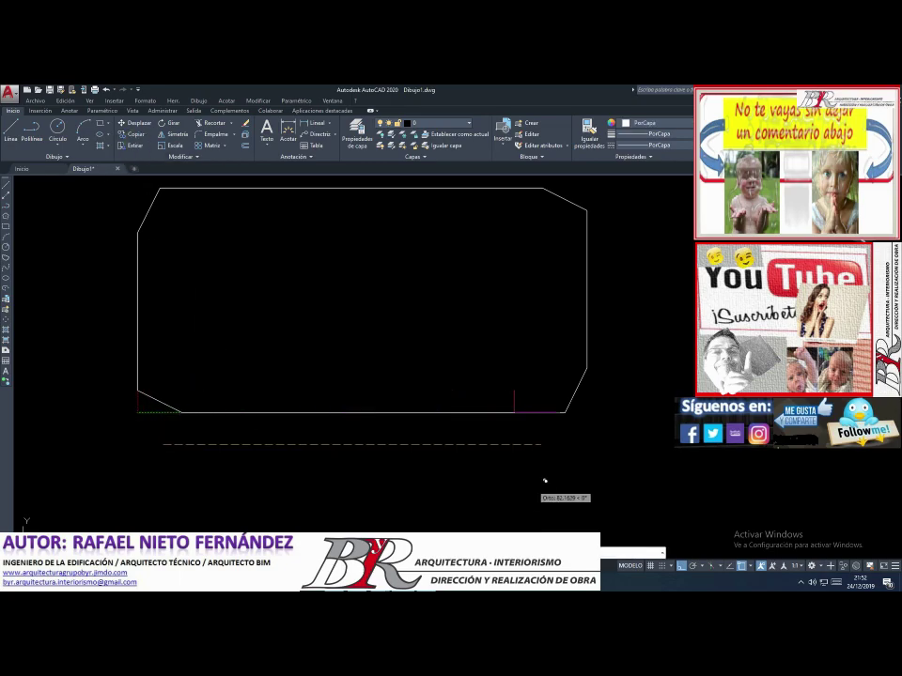
{"action": "left_click", "coordinate": [636, 477]}
Rotate the copied corner mark to fit the lower-right corner
{"action": "left_click", "coordinate": [184, 133]}
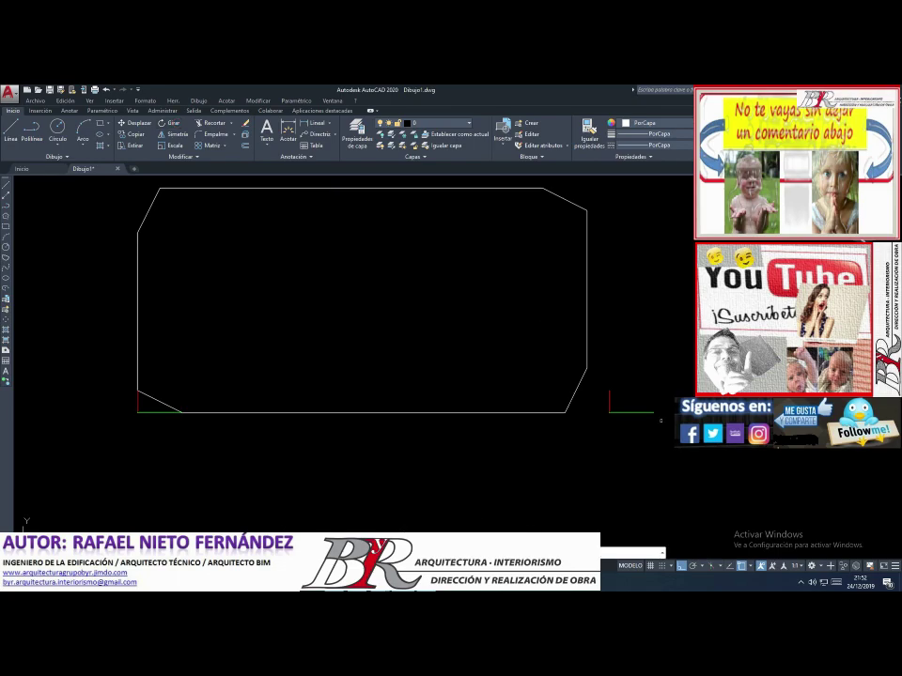
{"action": "left_click", "coordinate": [657, 424]}
{"action": "left_click", "coordinate": [593, 390]}
{"action": "left_click", "coordinate": [606, 411]}
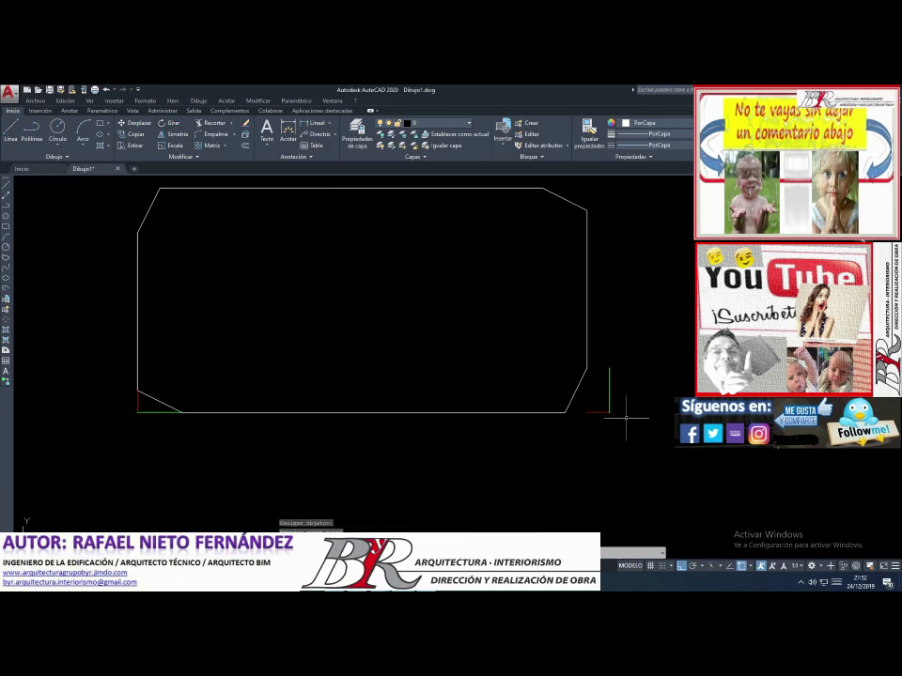
{"action": "left_click", "coordinate": [128, 139]}
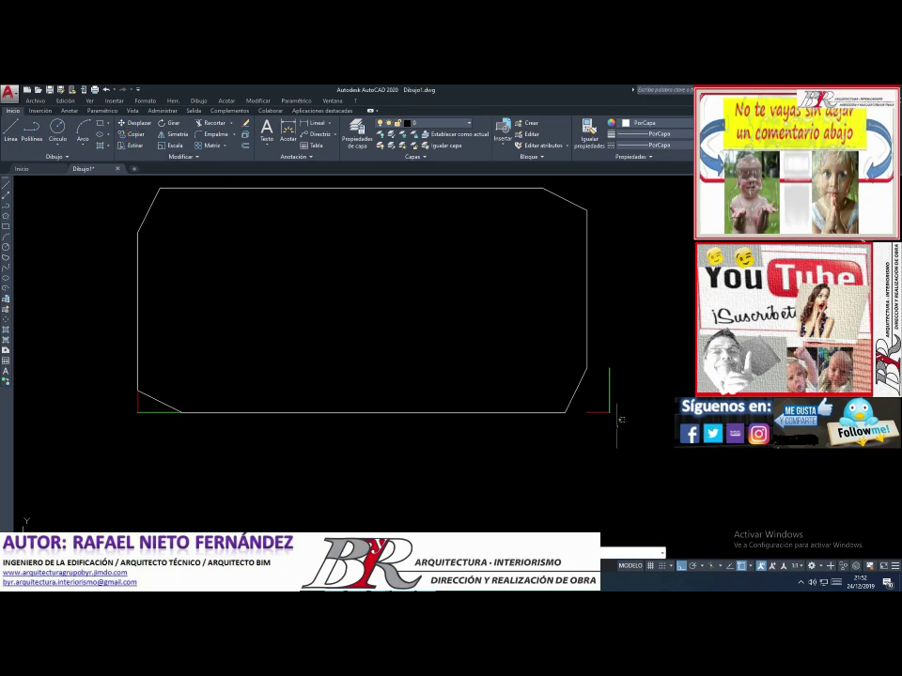
Copy the corner mark up and rotate it to fit the top-right corner
{"action": "scroll", "coordinate": [650, 420], "scroll_direction": "down", "scroll_amount": 2}
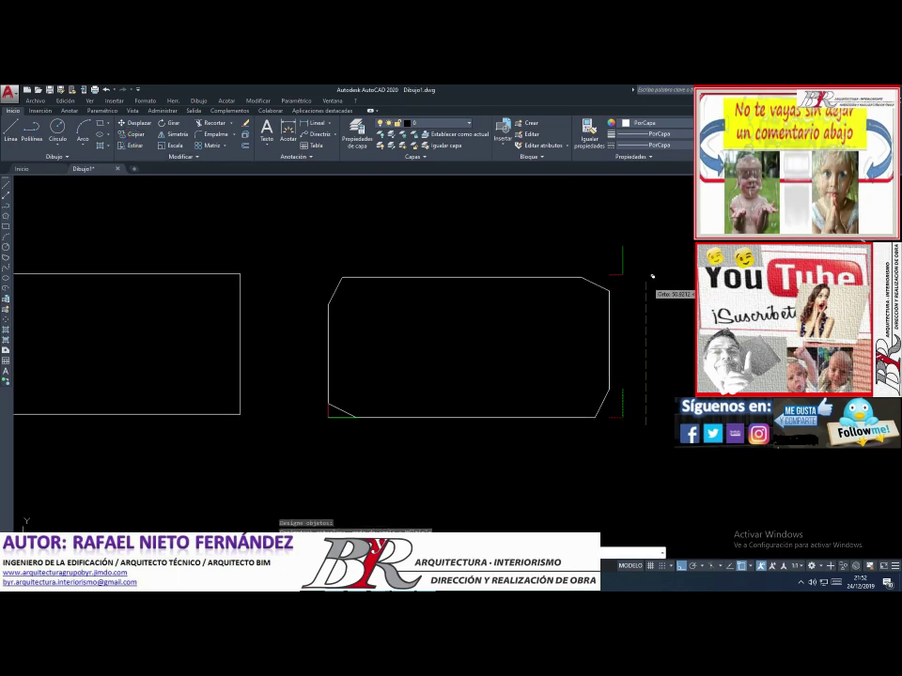
{"action": "key", "text": "Return"}
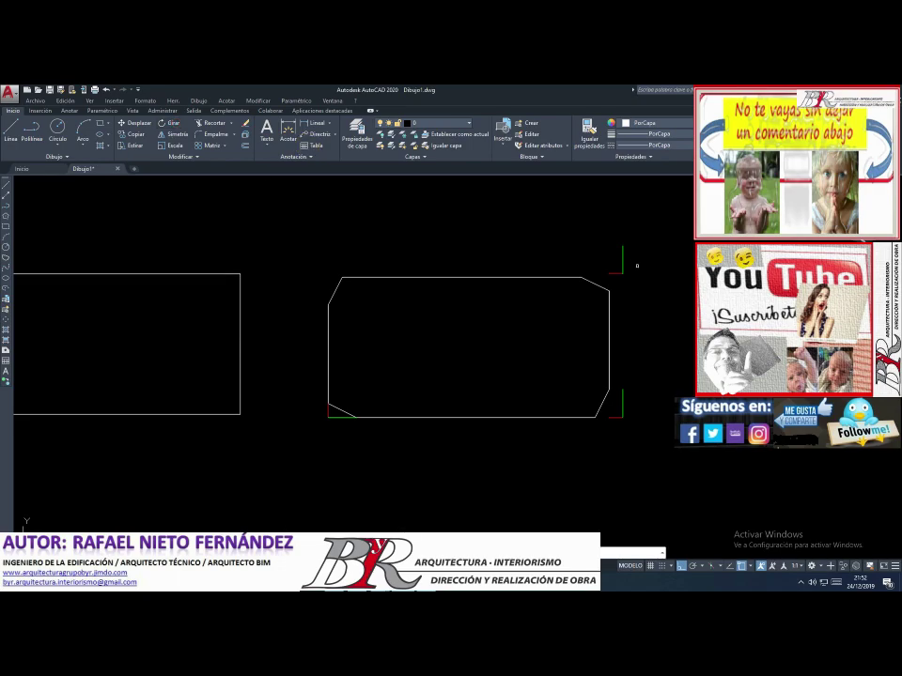
{"action": "scroll", "coordinate": [627, 246], "scroll_direction": "up", "scroll_amount": 2}
{"action": "left_click", "coordinate": [630, 301]}
{"action": "left_click", "coordinate": [608, 276]}
{"action": "key", "text": "Return"}
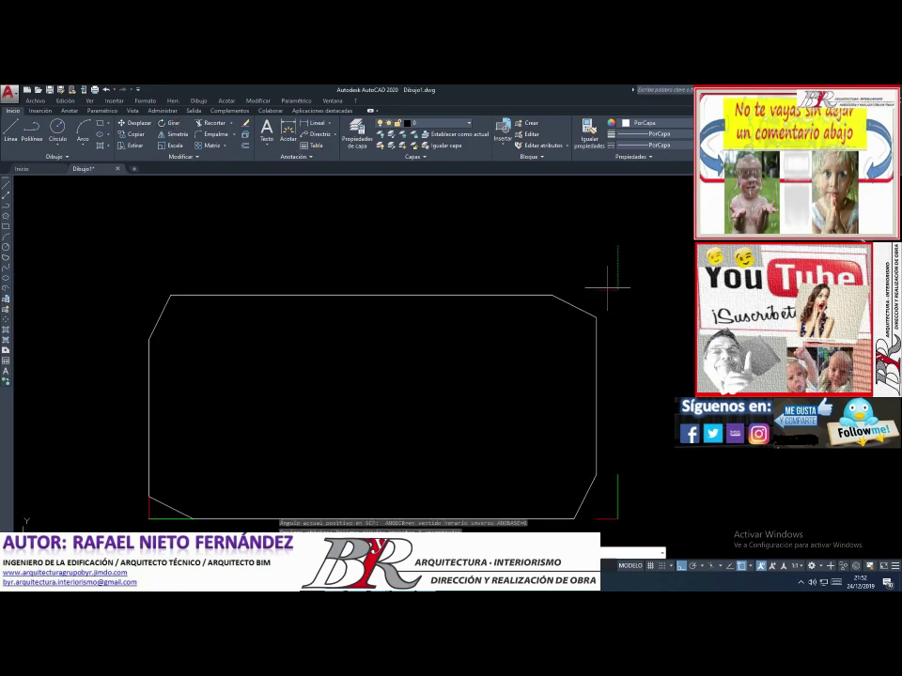
{"action": "left_click", "coordinate": [617, 289]}
{"action": "left_click", "coordinate": [565, 257]}
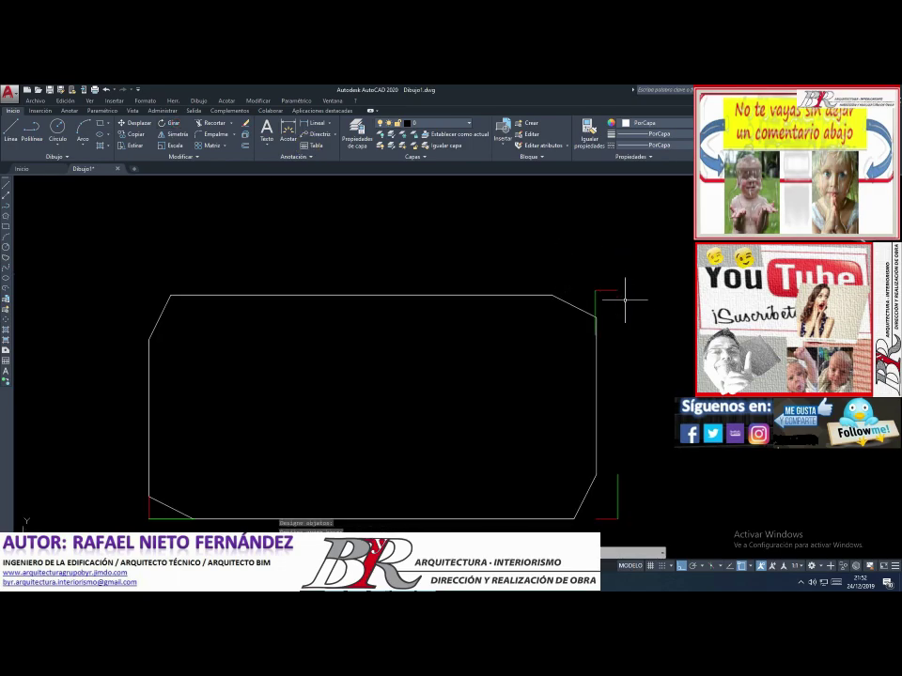
{"action": "key", "text": "Return"}
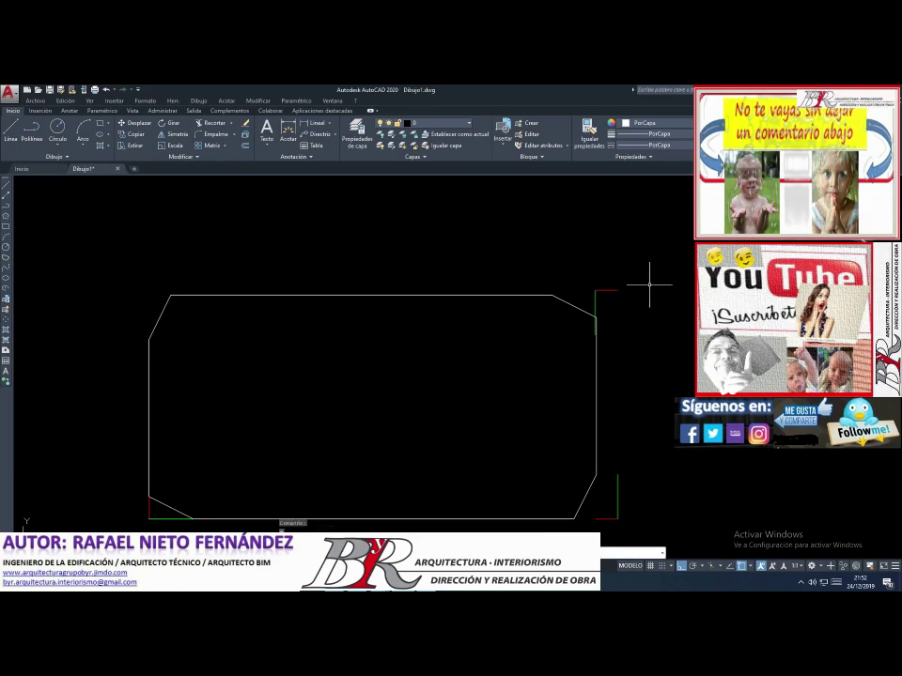
{"action": "key", "text": "Escape"}
Rotate the top-right corner mark 90 degrees and begin copying it toward the top-left corner
{"action": "scroll", "coordinate": [649, 284], "scroll_direction": "down", "scroll_amount": 2}
{"action": "scroll", "coordinate": [647, 273], "scroll_direction": "up", "scroll_amount": 2}
{"action": "scroll", "coordinate": [582, 282], "scroll_direction": "up", "scroll_amount": 2}
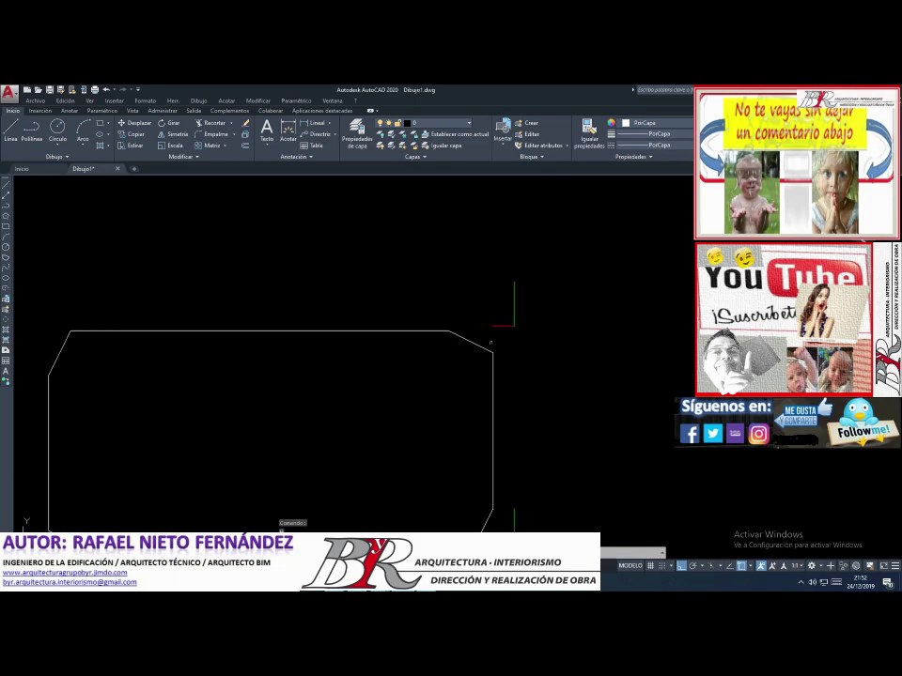
{"action": "scroll", "coordinate": [536, 296], "scroll_direction": "up", "scroll_amount": 2}
{"action": "left_click", "coordinate": [171, 124]}
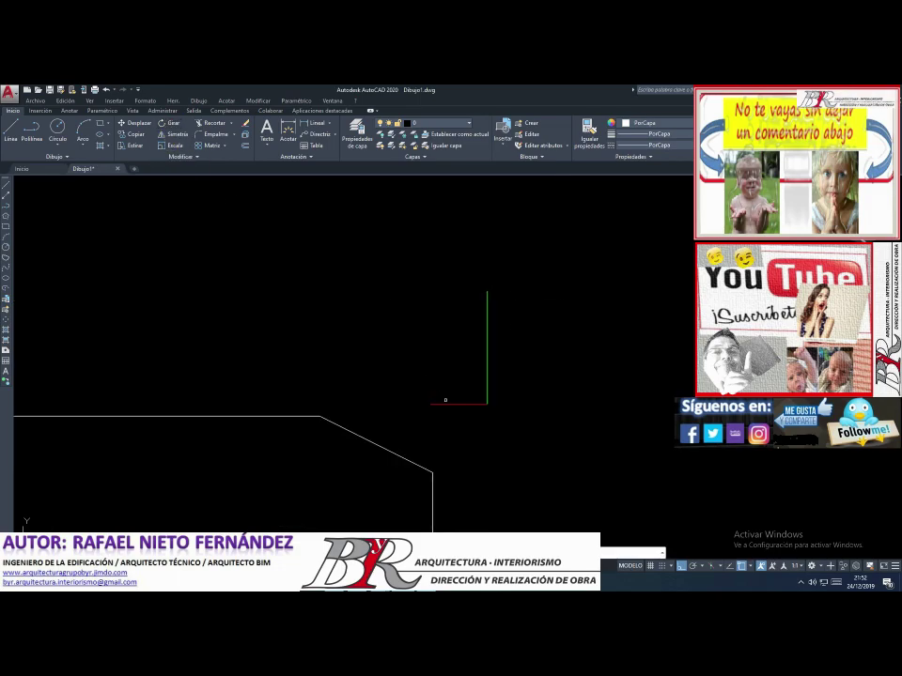
{"action": "left_click", "coordinate": [490, 399]}
{"action": "key", "text": "Return"}
{"action": "left_click", "coordinate": [486, 404]}
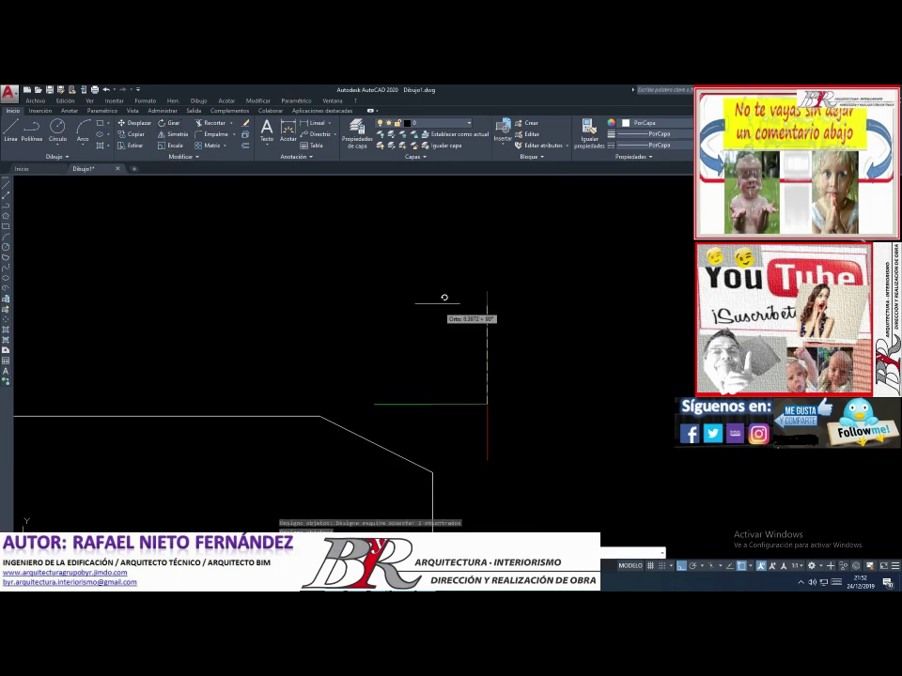
{"action": "left_click", "coordinate": [435, 296]}
{"action": "scroll", "coordinate": [453, 287], "scroll_direction": "down", "scroll_amount": 3}
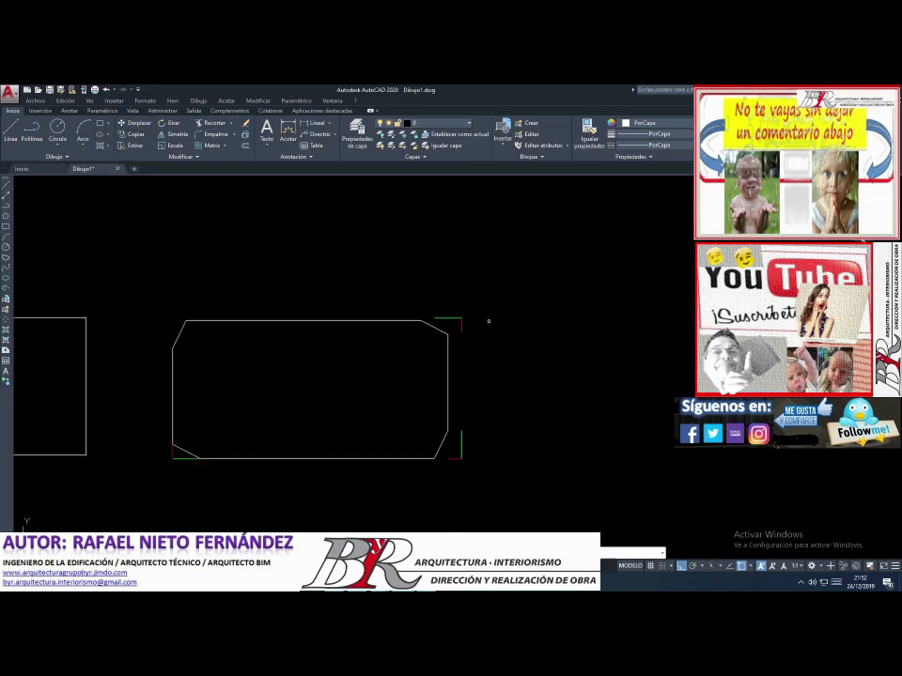
{"action": "left_click", "coordinate": [460, 324]}
{"action": "key", "text": "Return"}
{"action": "left_click", "coordinate": [461, 320]}
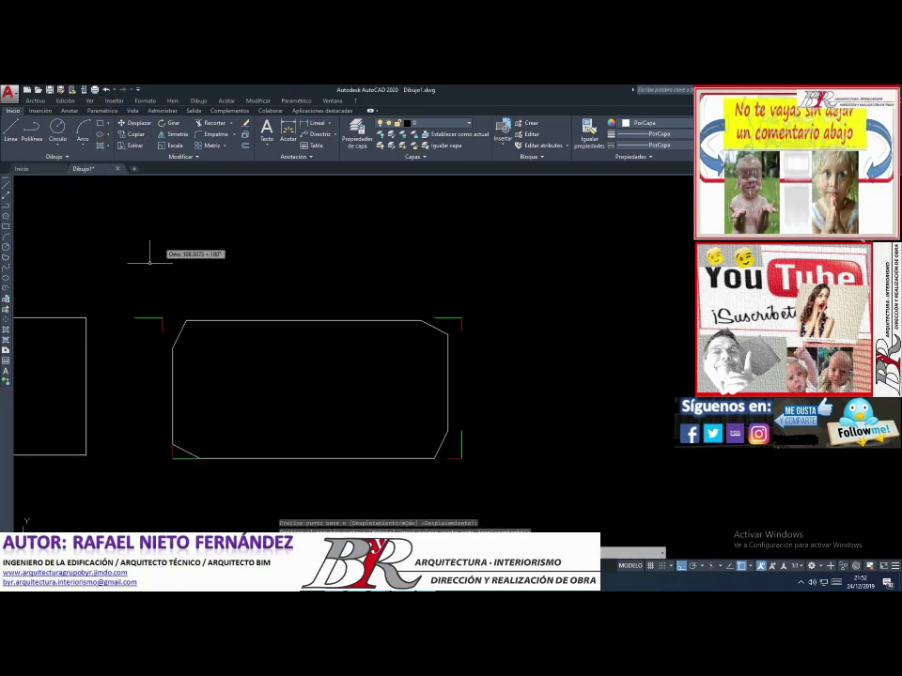
Place the copied mark near the top-left corner and start rotating it
{"action": "scroll", "coordinate": [153, 298], "scroll_direction": "up", "scroll_amount": 3}
{"action": "left_click", "coordinate": [178, 366]}
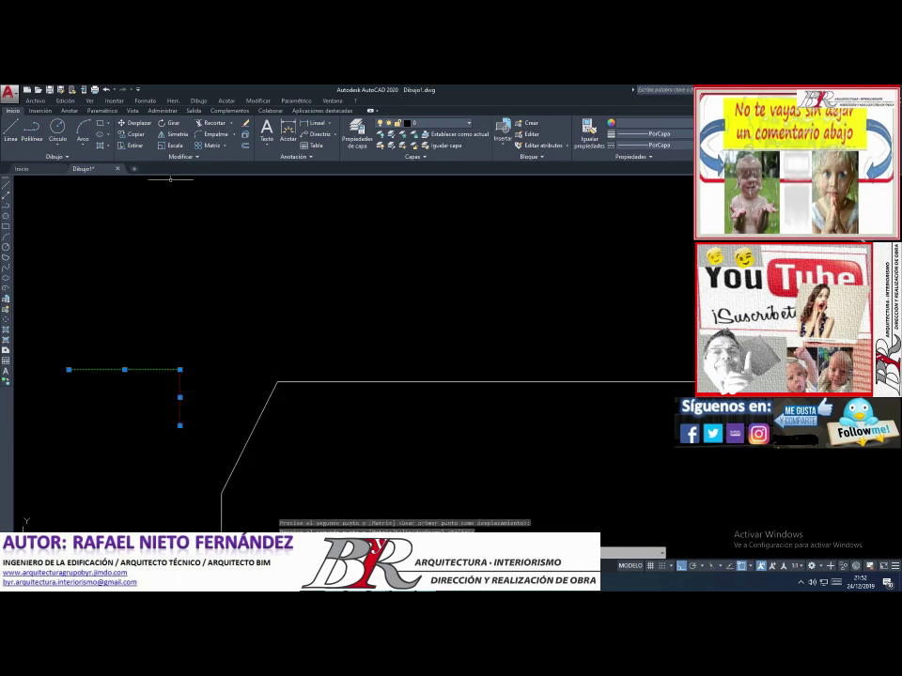
{"action": "left_click", "coordinate": [173, 126]}
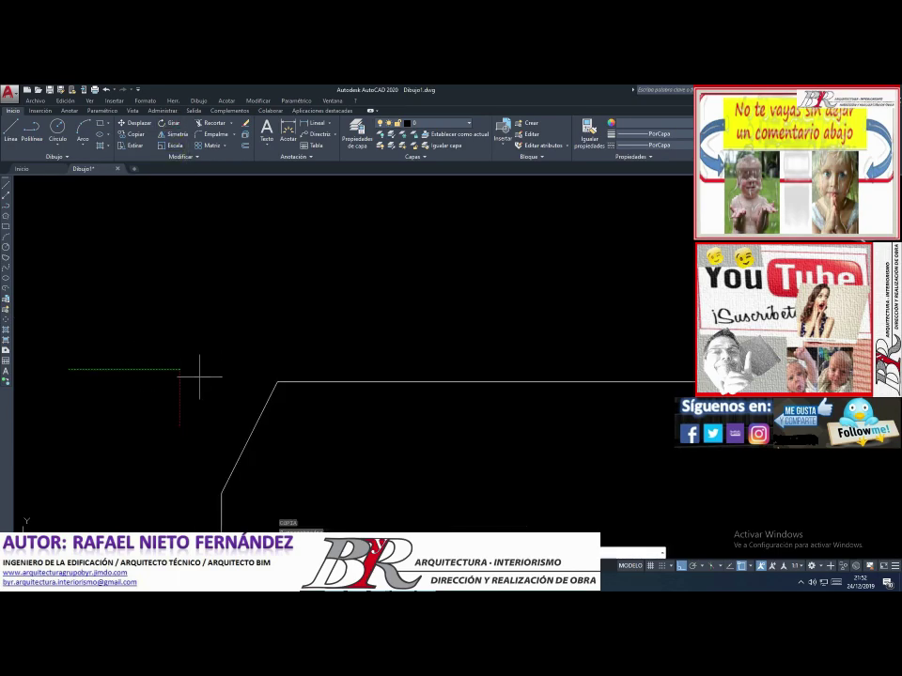
{"action": "left_click", "coordinate": [180, 369]}
{"action": "key", "text": "Escape"}
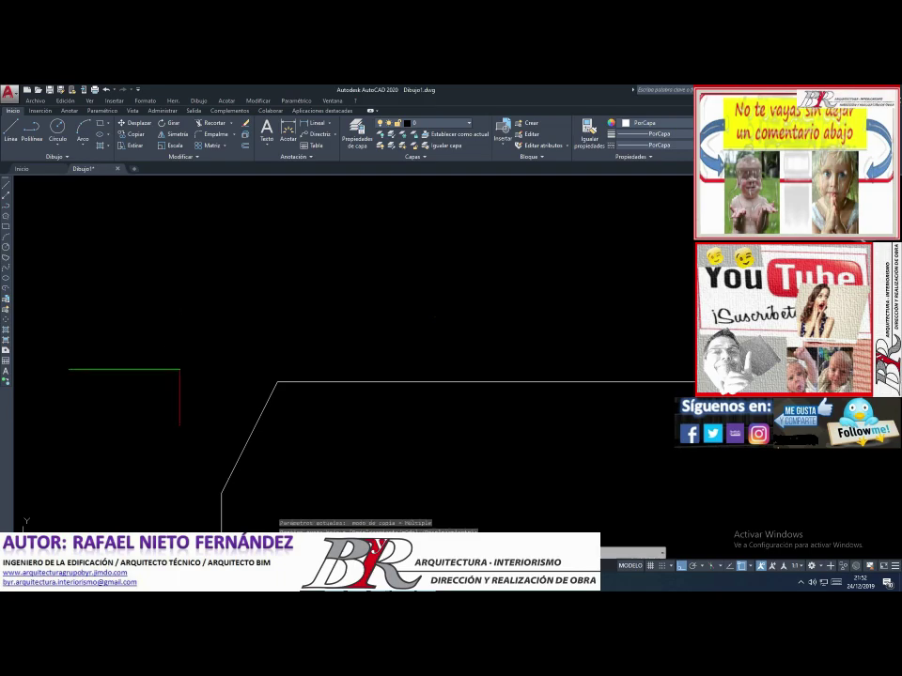
Move the two rotated corner lines onto the rectangle's top-left corner and clear the selection
{"action": "left_click", "coordinate": [171, 122]}
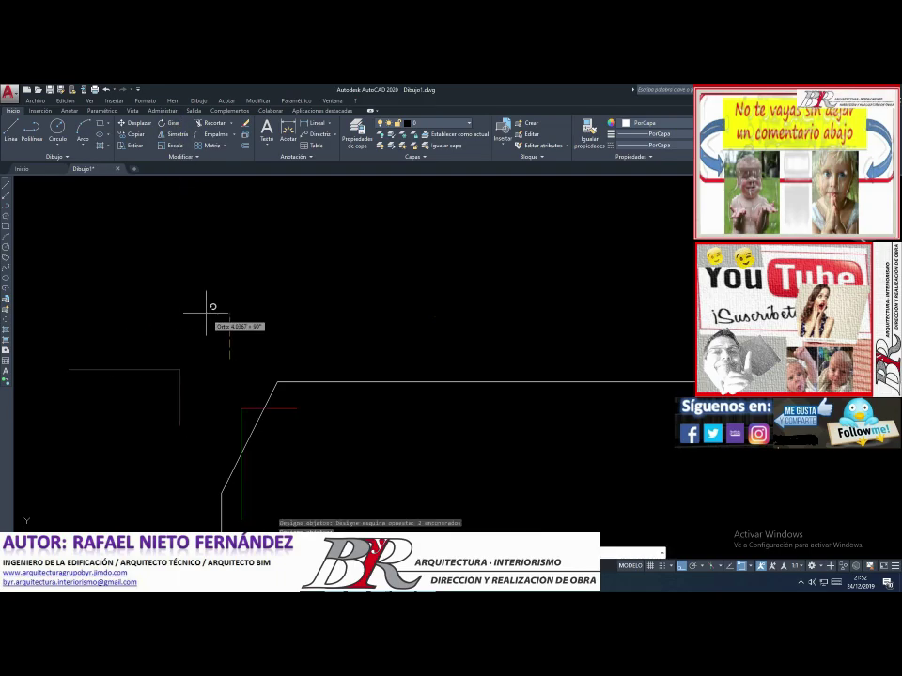
{"action": "left_click", "coordinate": [242, 409]}
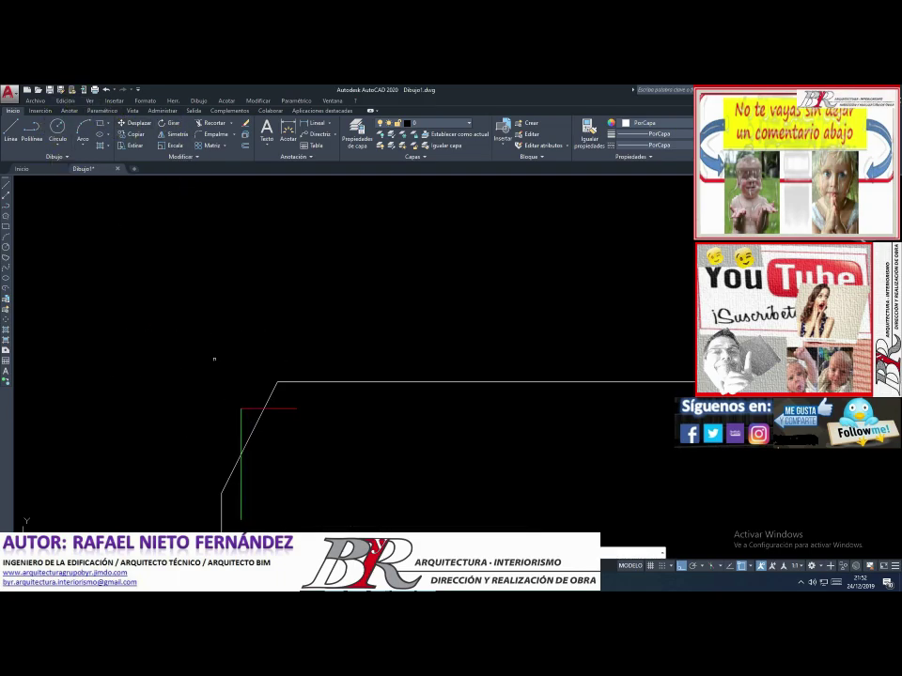
{"action": "left_click", "coordinate": [252, 384]}
{"action": "left_click", "coordinate": [226, 424]}
{"action": "left_click", "coordinate": [297, 408]}
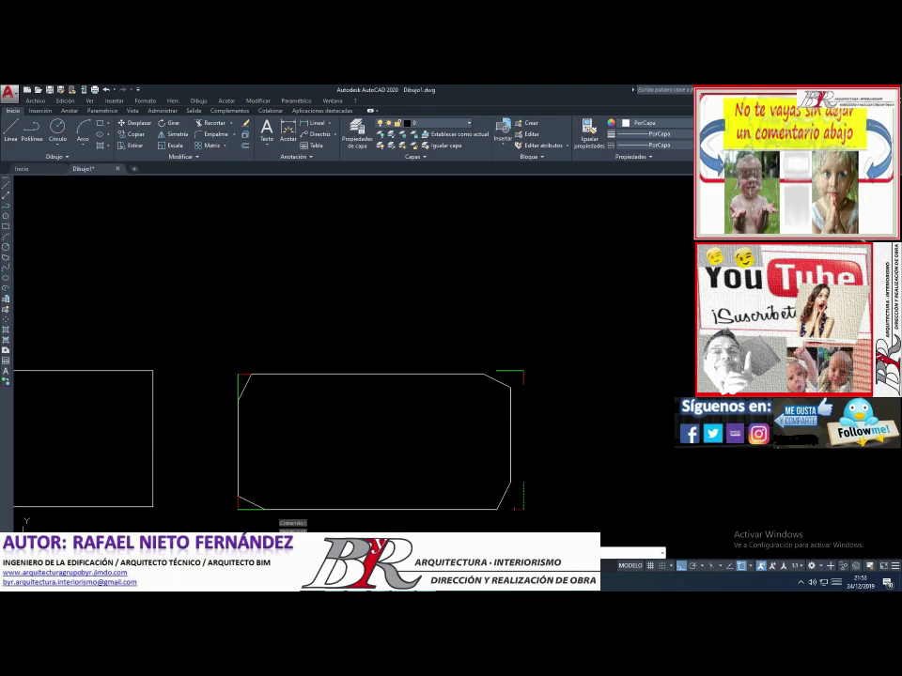
{"action": "left_click", "coordinate": [509, 503]}
{"action": "left_click", "coordinate": [503, 391]}
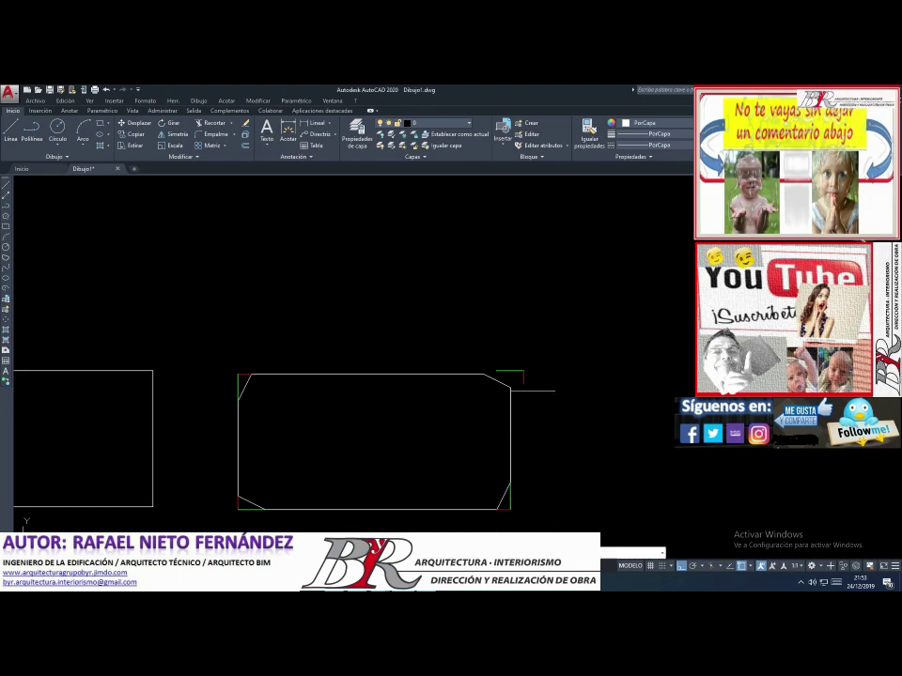
{"action": "left_click", "coordinate": [522, 368]}
{"action": "key", "text": "Return"}
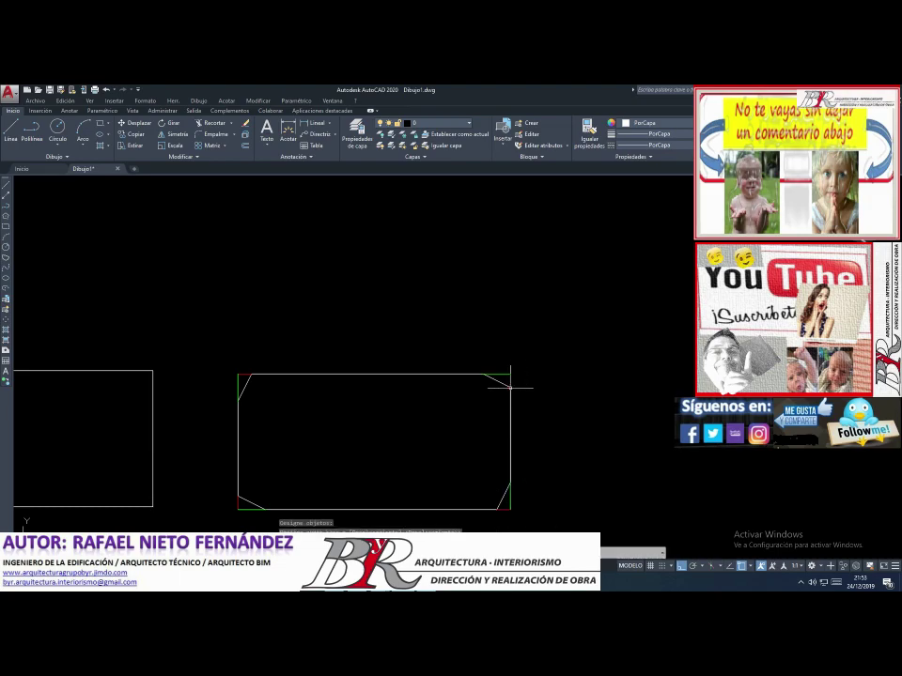
{"action": "scroll", "coordinate": [528, 528], "scroll_direction": "up", "scroll_amount": 2}
{"action": "scroll", "coordinate": [382, 471], "scroll_direction": "down", "scroll_amount": 2}
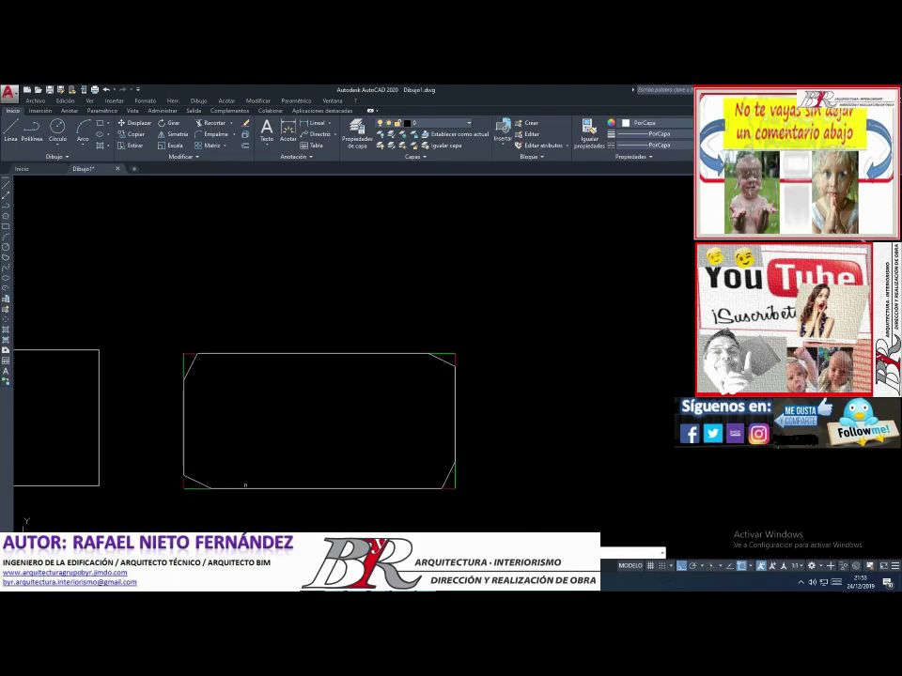
{"action": "scroll", "coordinate": [245, 485], "scroll_direction": "up", "scroll_amount": 2}
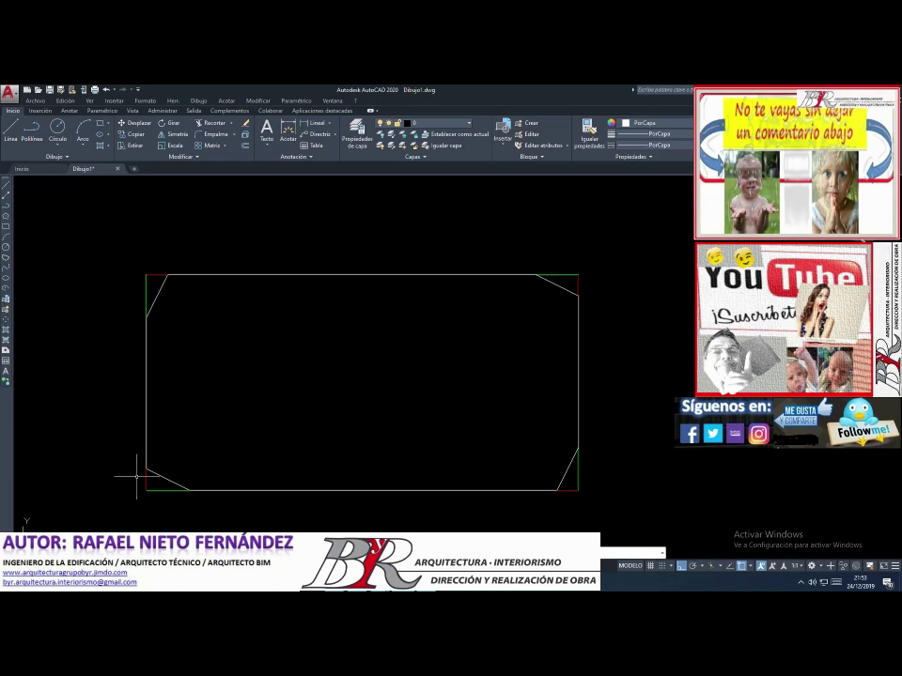
{"action": "scroll", "coordinate": [137, 476], "scroll_direction": "up", "scroll_amount": 2}
{"action": "left_click", "coordinate": [170, 465]}
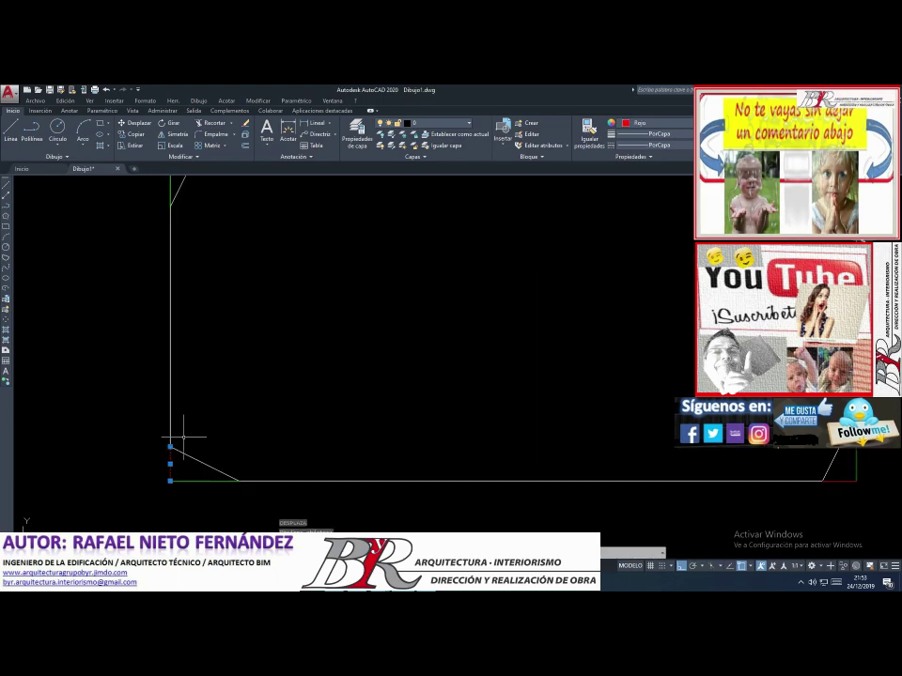
{"action": "key", "text": "Escape"}
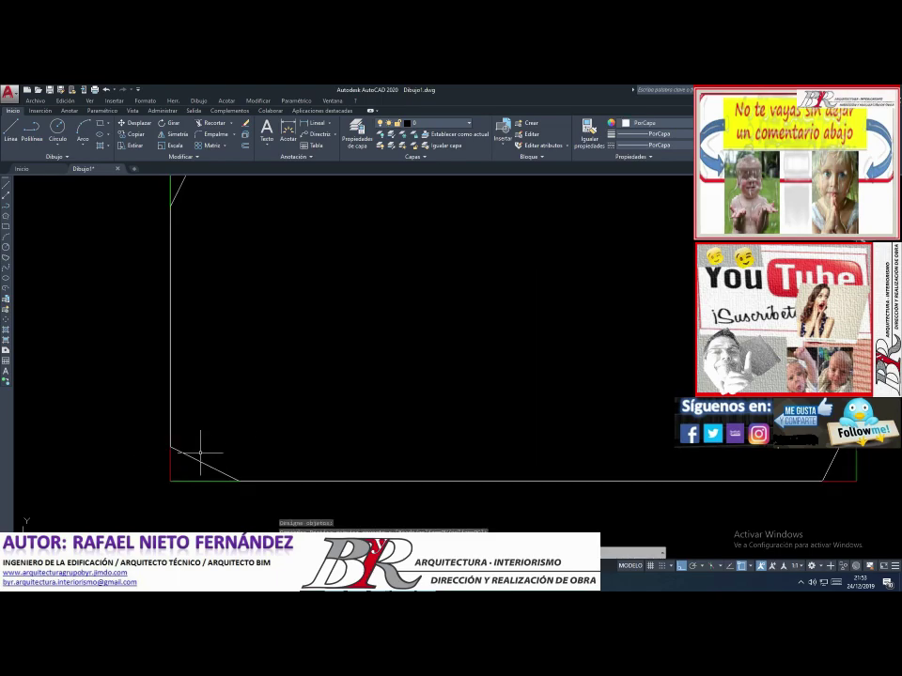
{"action": "scroll", "coordinate": [201, 449], "scroll_direction": "up", "scroll_amount": 2}
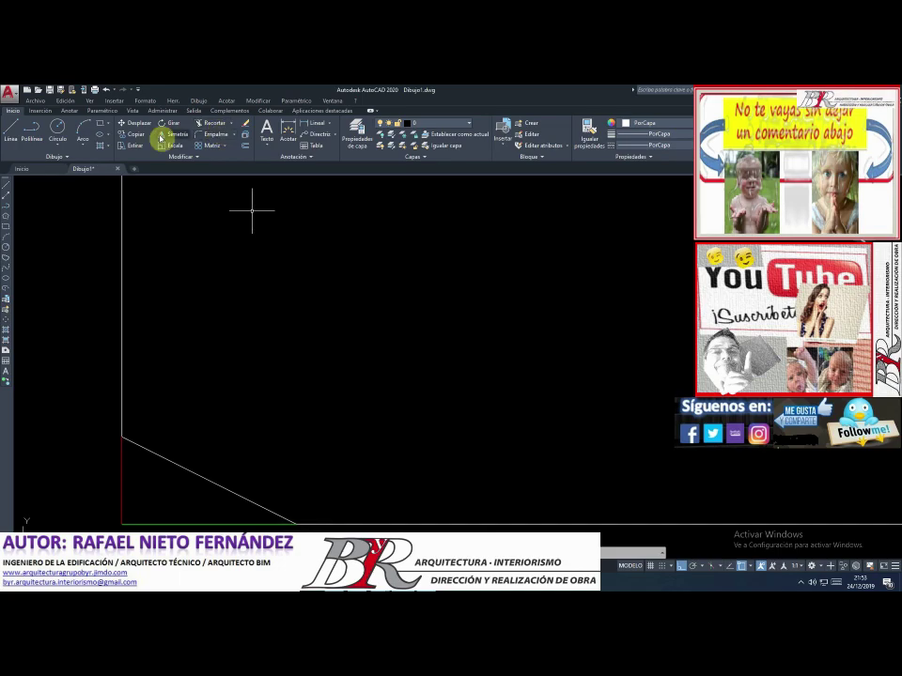
{"action": "left_click", "coordinate": [104, 128]}
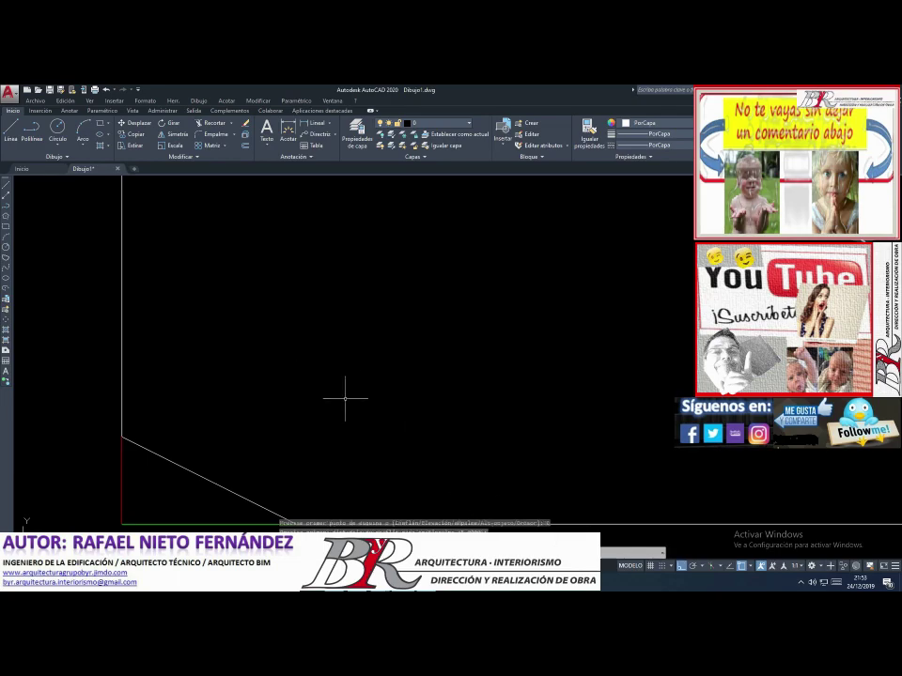
{"action": "scroll", "coordinate": [366, 398], "scroll_direction": "down", "scroll_amount": 2}
{"action": "scroll", "coordinate": [282, 397], "scroll_direction": "down", "scroll_amount": 3}
{"action": "scroll", "coordinate": [244, 366], "scroll_direction": "up", "scroll_amount": 2}
{"action": "scroll", "coordinate": [262, 346], "scroll_direction": "up", "scroll_amount": 2}
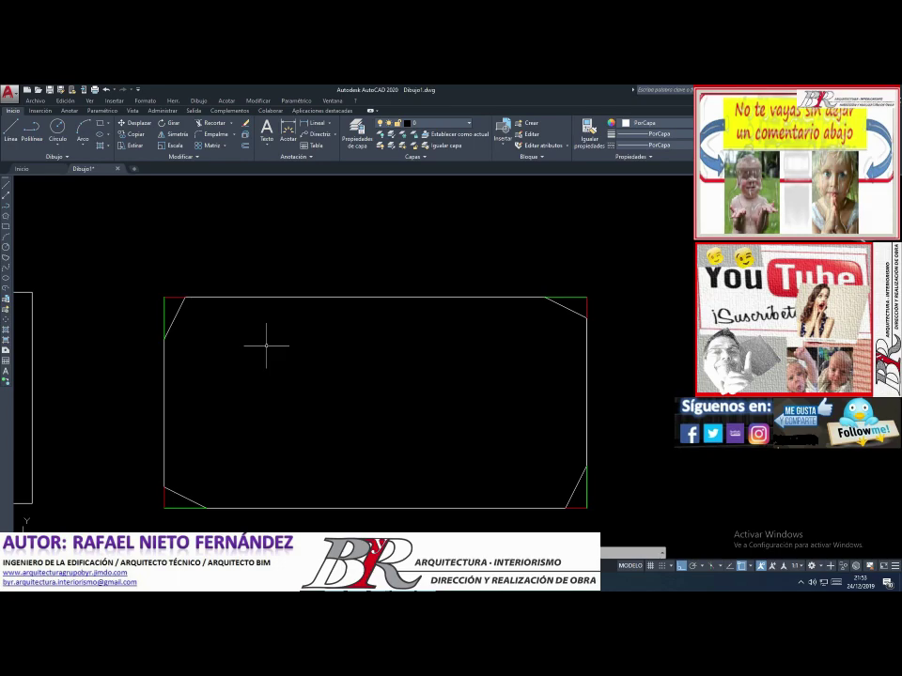
{"action": "scroll", "coordinate": [265, 345], "scroll_direction": "down", "scroll_amount": 5}
{"action": "scroll", "coordinate": [327, 382], "scroll_direction": "up", "scroll_amount": 4}
{"action": "scroll", "coordinate": [343, 386], "scroll_direction": "up", "scroll_amount": 2}
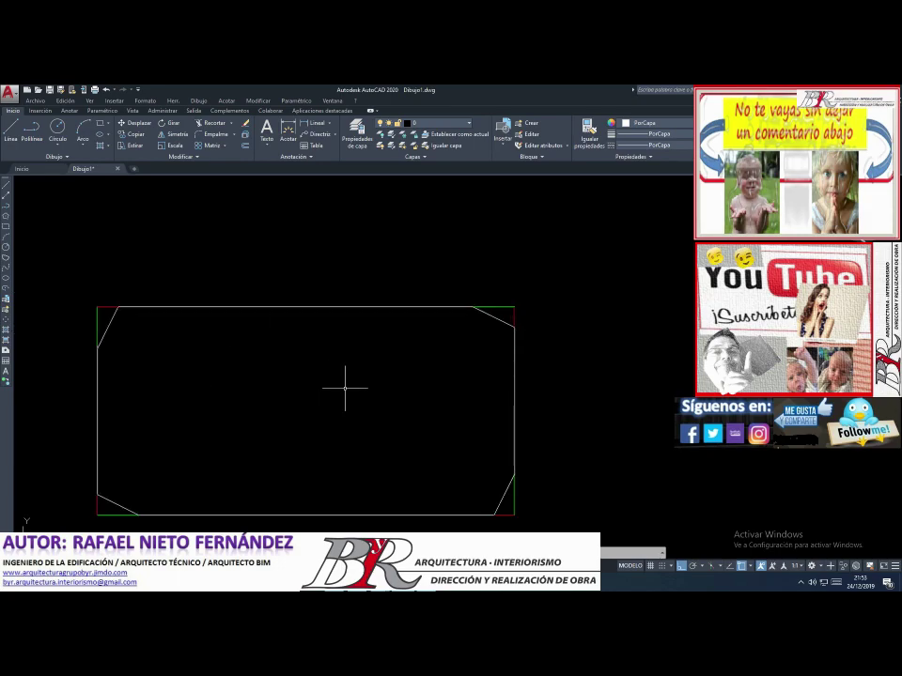
{"action": "scroll", "coordinate": [340, 385], "scroll_direction": "down", "scroll_amount": 4}
{"action": "scroll", "coordinate": [286, 375], "scroll_direction": "up", "scroll_amount": 2}
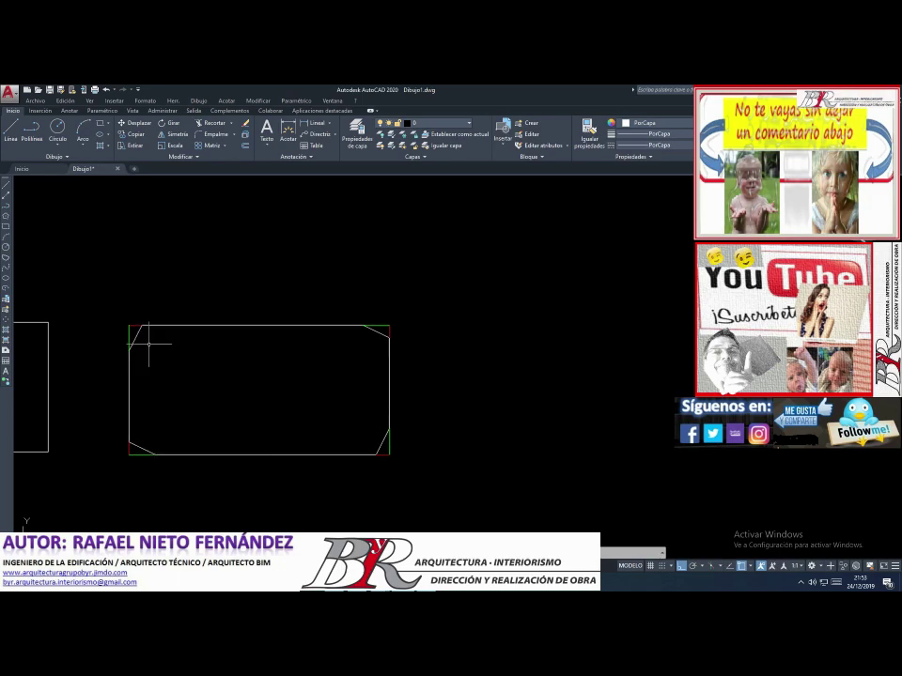
{"action": "scroll", "coordinate": [115, 467], "scroll_direction": "up", "scroll_amount": 5}
Draw a small circle centred on the rectangle's lower-left corner
{"action": "scroll", "coordinate": [132, 442], "scroll_direction": "up", "scroll_amount": 3}
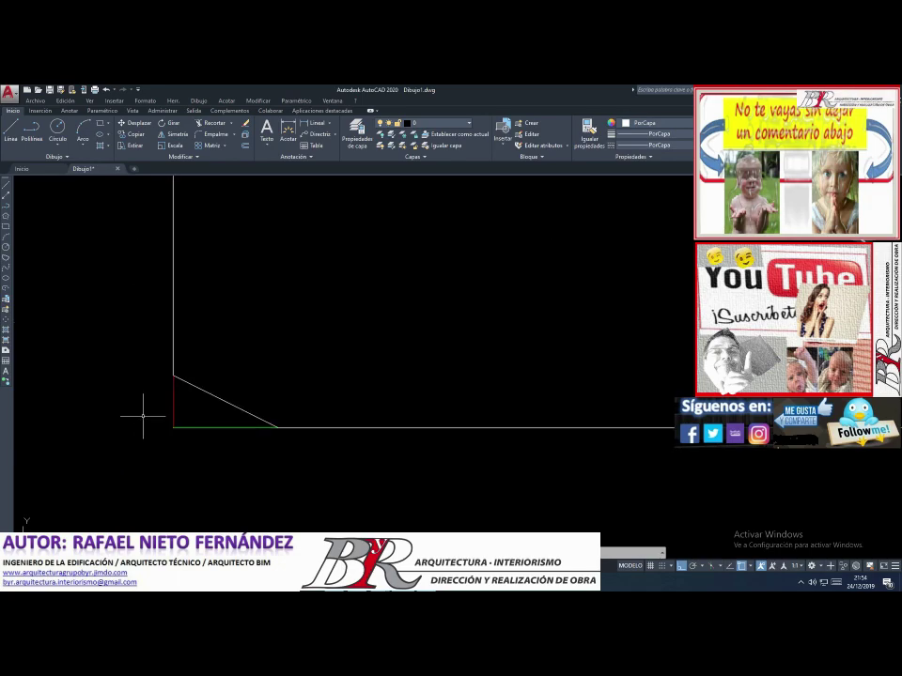
{"action": "left_click", "coordinate": [143, 416]}
{"action": "left_click", "coordinate": [191, 440]}
{"action": "scroll", "coordinate": [175, 426], "scroll_direction": "up", "scroll_amount": 3}
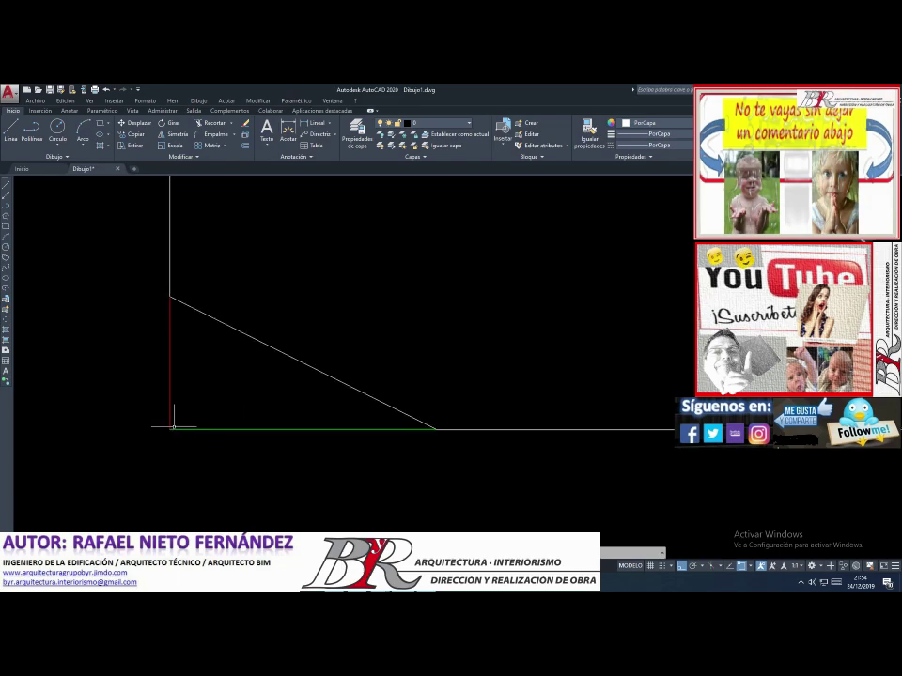
{"action": "scroll", "coordinate": [175, 426], "scroll_direction": "up", "scroll_amount": 2}
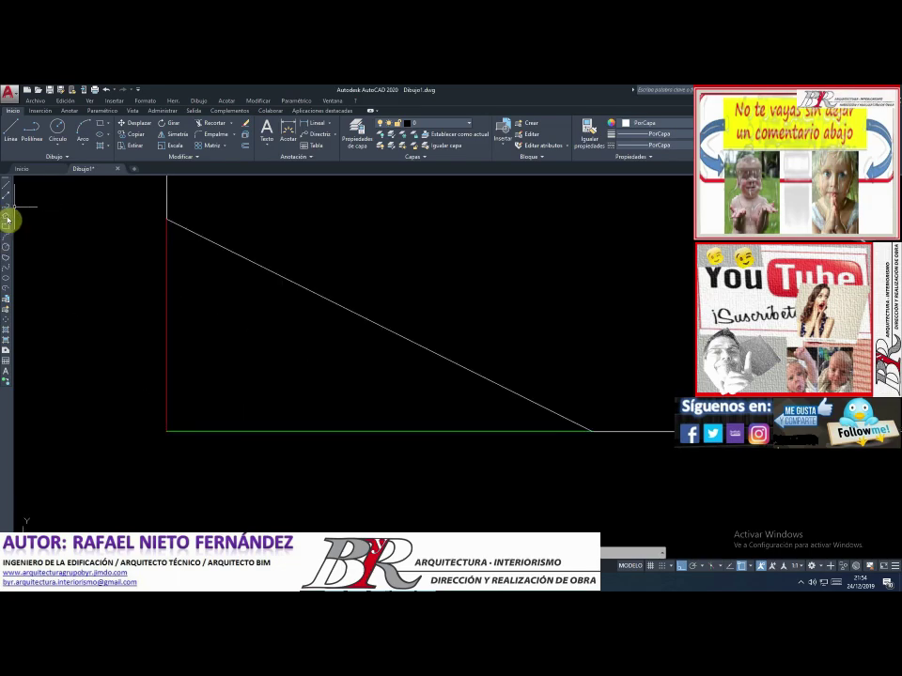
{"action": "left_click", "coordinate": [6, 250]}
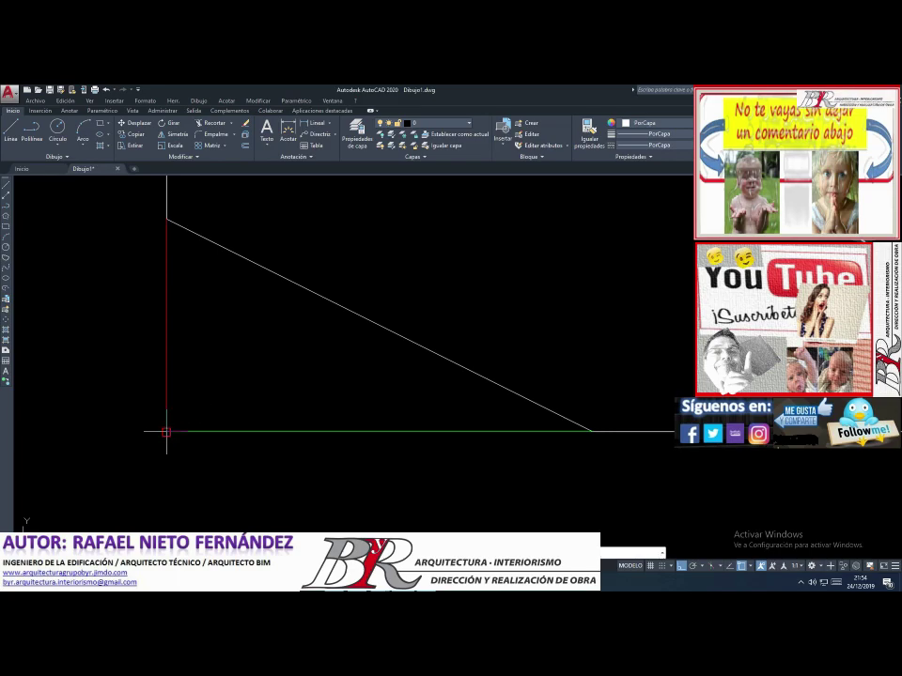
{"action": "left_click", "coordinate": [166, 431]}
{"action": "left_click", "coordinate": [147, 422]}
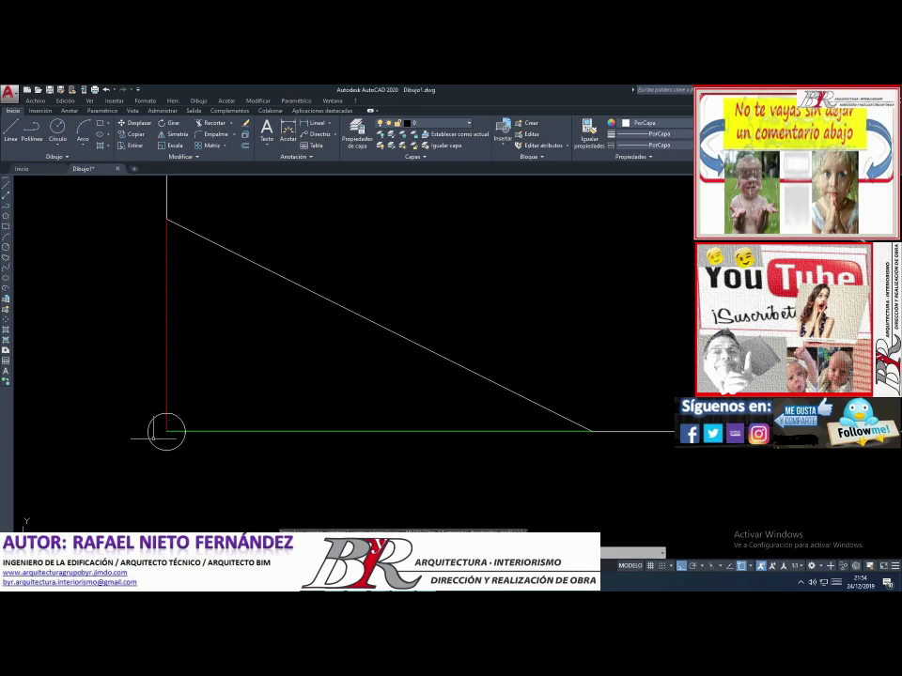
{"action": "scroll", "coordinate": [154, 438], "scroll_direction": "down", "scroll_amount": 2}
{"action": "scroll", "coordinate": [153, 438], "scroll_direction": "down", "scroll_amount": 2}
{"action": "scroll", "coordinate": [155, 440], "scroll_direction": "up", "scroll_amount": 6}
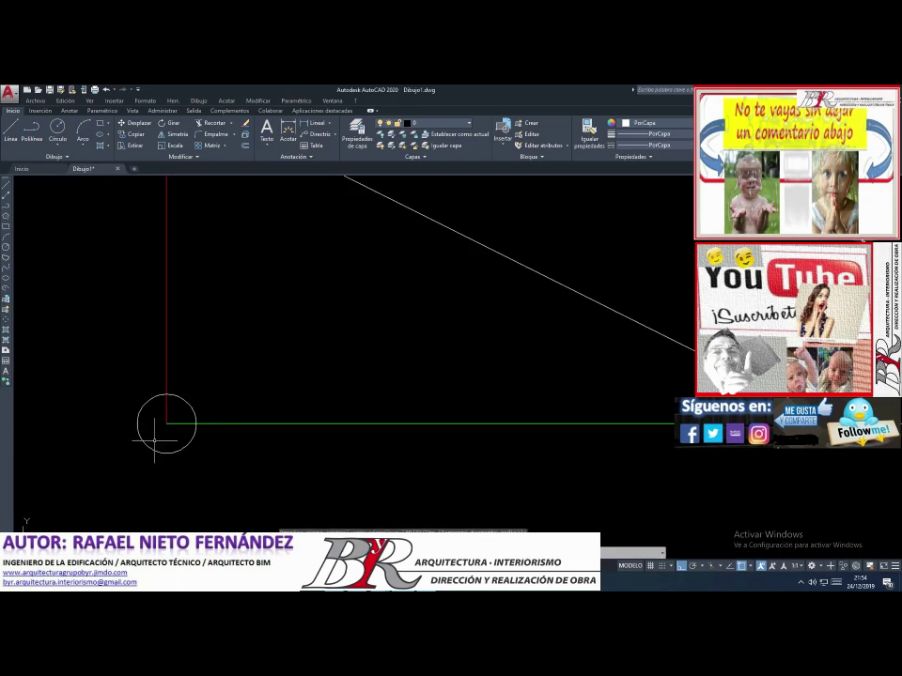
{"action": "left_click", "coordinate": [152, 447]}
{"action": "left_click", "coordinate": [57, 129]}
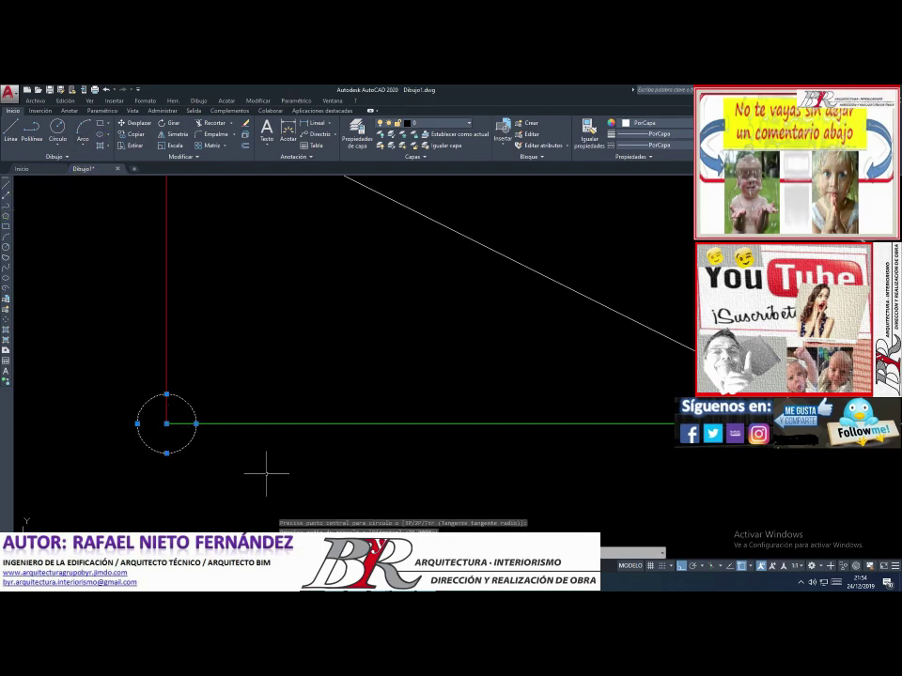
{"action": "key", "text": "Escape"}
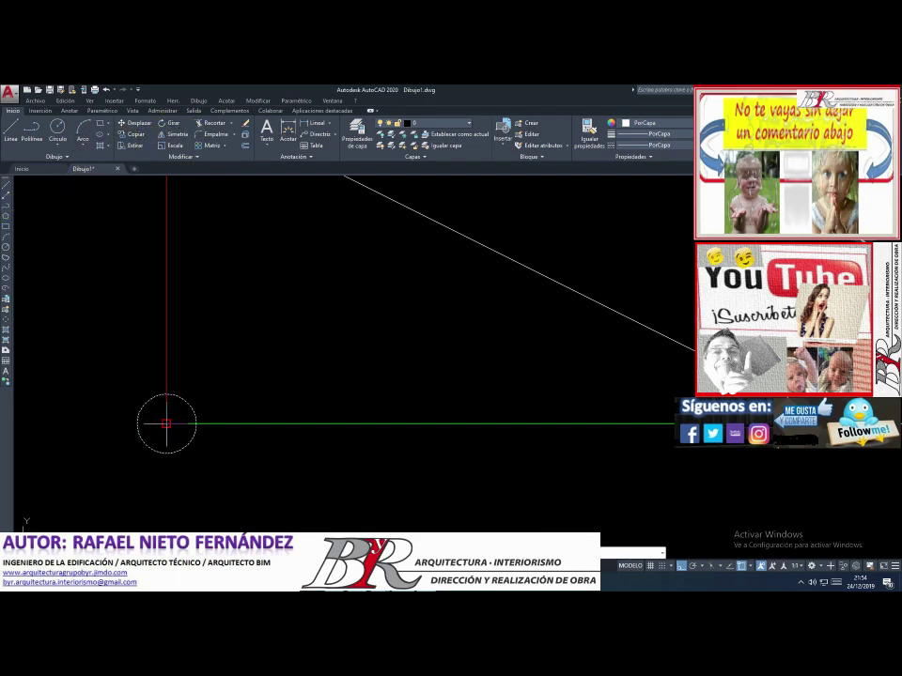
Copy the circle from its centre onto two more corners of the rectangle
{"action": "scroll", "coordinate": [165, 423], "scroll_direction": "down", "scroll_amount": 2}
{"action": "scroll", "coordinate": [165, 423], "scroll_direction": "down", "scroll_amount": 1}
{"action": "scroll", "coordinate": [263, 399], "scroll_direction": "down", "scroll_amount": 3}
{"action": "scroll", "coordinate": [374, 338], "scroll_direction": "up", "scroll_amount": 4}
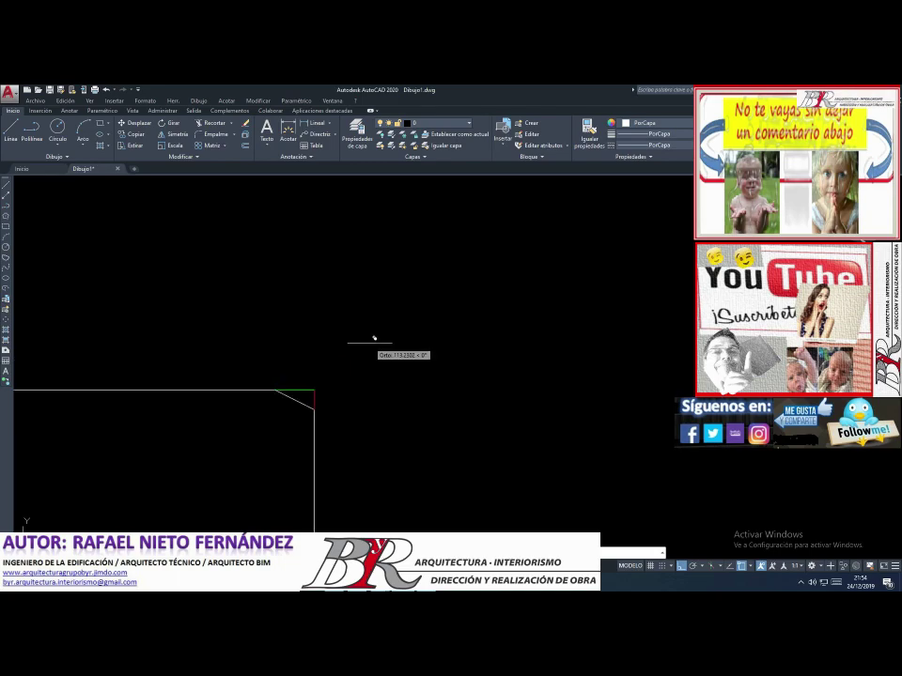
{"action": "scroll", "coordinate": [288, 412], "scroll_direction": "up", "scroll_amount": 2}
{"action": "scroll", "coordinate": [271, 406], "scroll_direction": "up", "scroll_amount": 5}
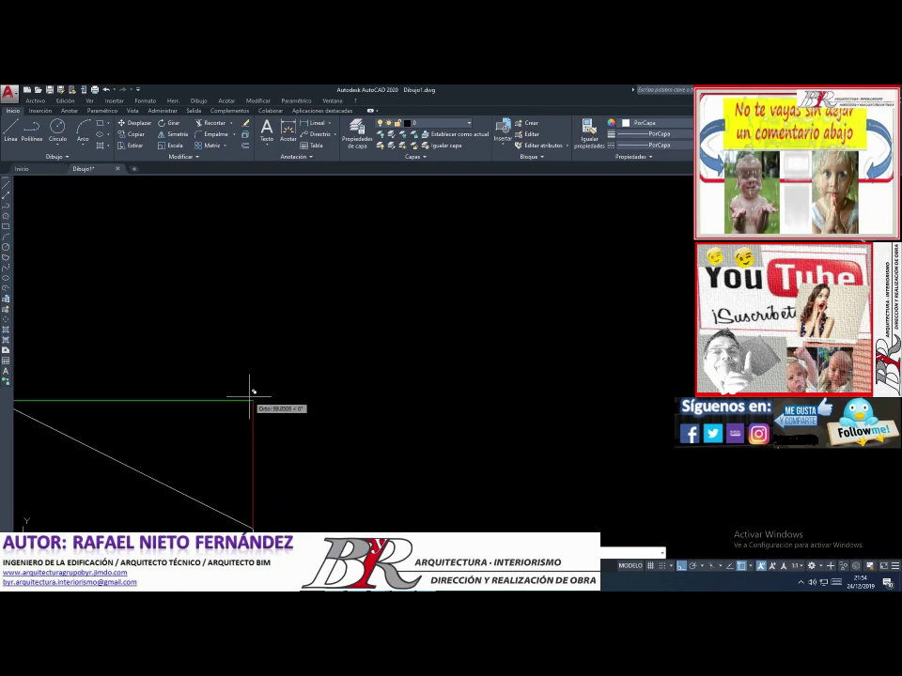
{"action": "left_click", "coordinate": [252, 398]}
{"action": "scroll", "coordinate": [298, 333], "scroll_direction": "down", "scroll_amount": 3}
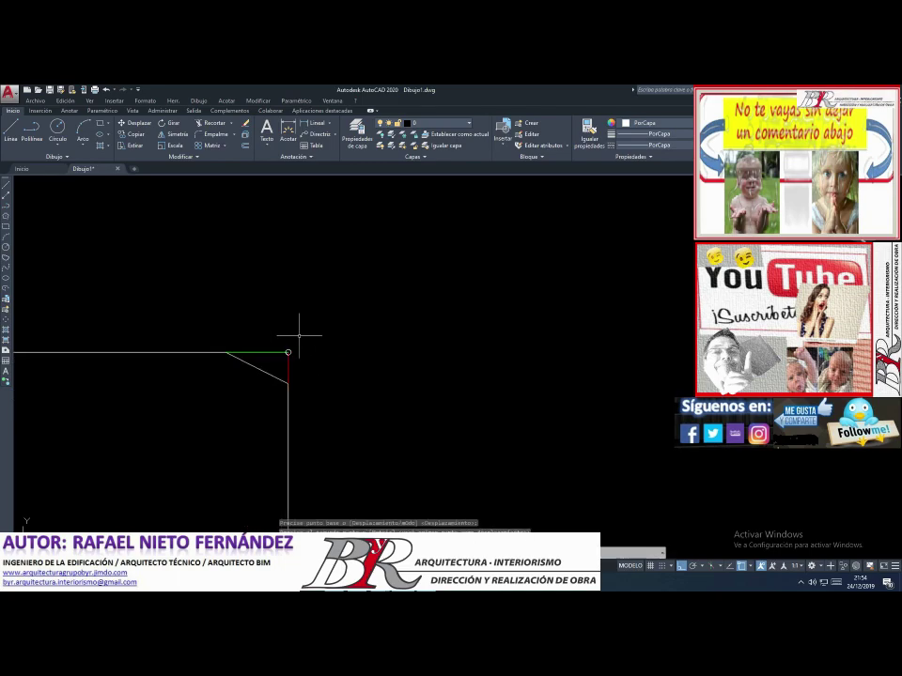
{"action": "scroll", "coordinate": [282, 376], "scroll_direction": "up", "scroll_amount": 5}
{"action": "left_click", "coordinate": [305, 375]}
{"action": "scroll", "coordinate": [324, 404], "scroll_direction": "down", "scroll_amount": 3}
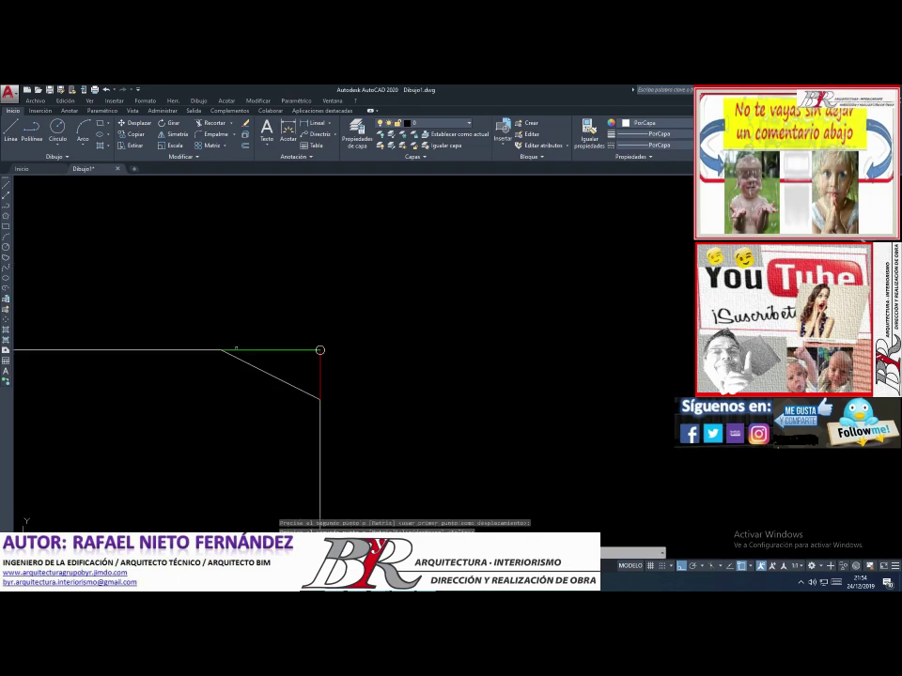
{"action": "scroll", "coordinate": [319, 349], "scroll_direction": "up", "scroll_amount": 3}
{"action": "left_click", "coordinate": [276, 412]}
{"action": "scroll", "coordinate": [277, 413], "scroll_direction": "down", "scroll_amount": 4}
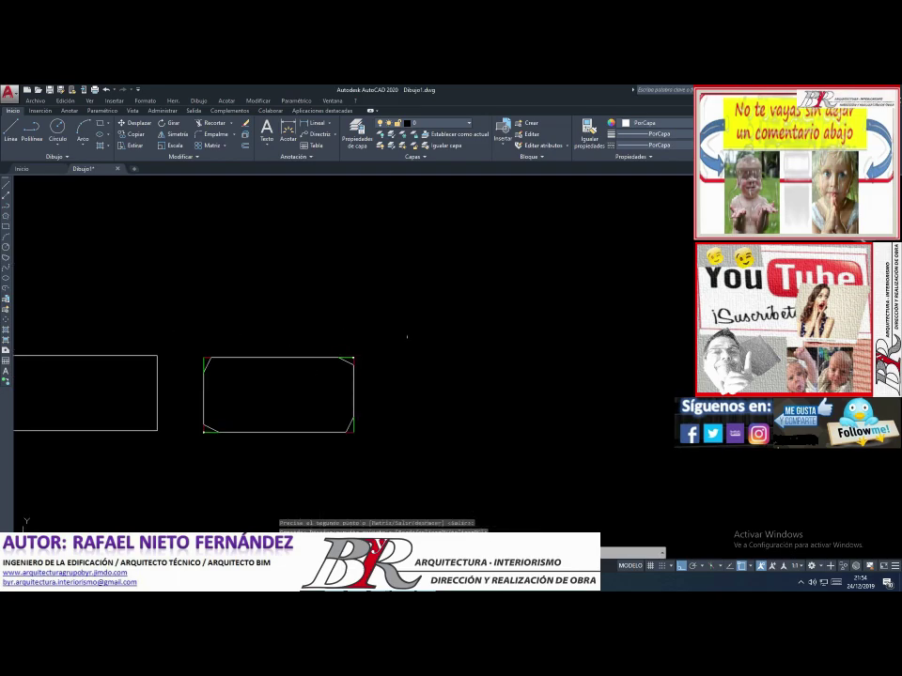
{"action": "scroll", "coordinate": [334, 334], "scroll_direction": "up", "scroll_amount": 3}
{"action": "scroll", "coordinate": [74, 381], "scroll_direction": "up", "scroll_amount": 2}
Window-select the circle near the rectangle's top-right corner
{"action": "middle_click_drag", "start_coordinate": [92, 370], "coordinate": [222, 391]}
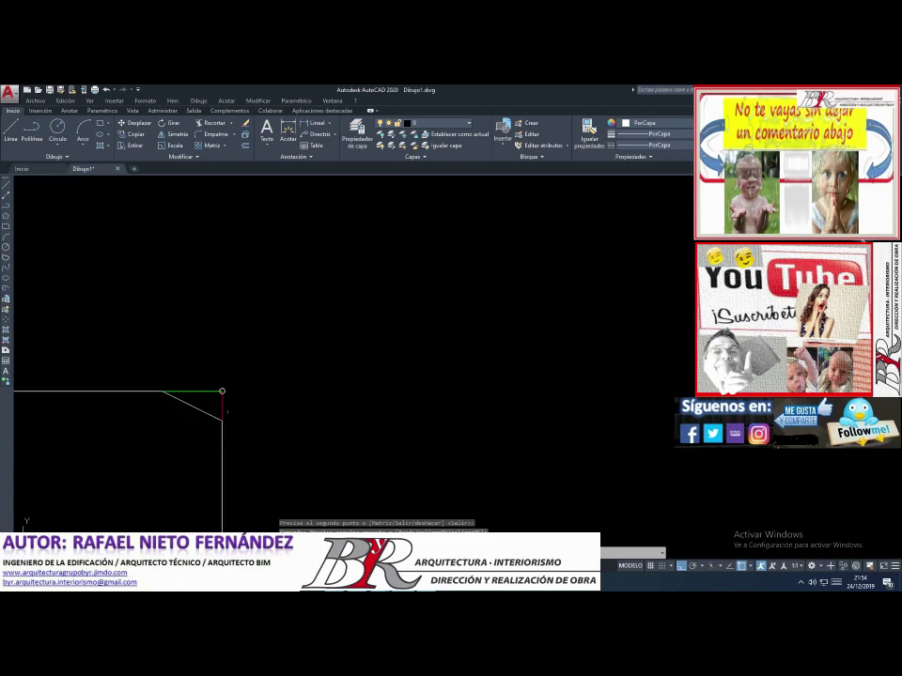
{"action": "scroll", "coordinate": [211, 394], "scroll_direction": "up", "scroll_amount": 2}
{"action": "scroll", "coordinate": [188, 357], "scroll_direction": "up", "scroll_amount": 2}
{"action": "scroll", "coordinate": [180, 282], "scroll_direction": "up", "scroll_amount": 2}
{"action": "left_click", "coordinate": [177, 241]}
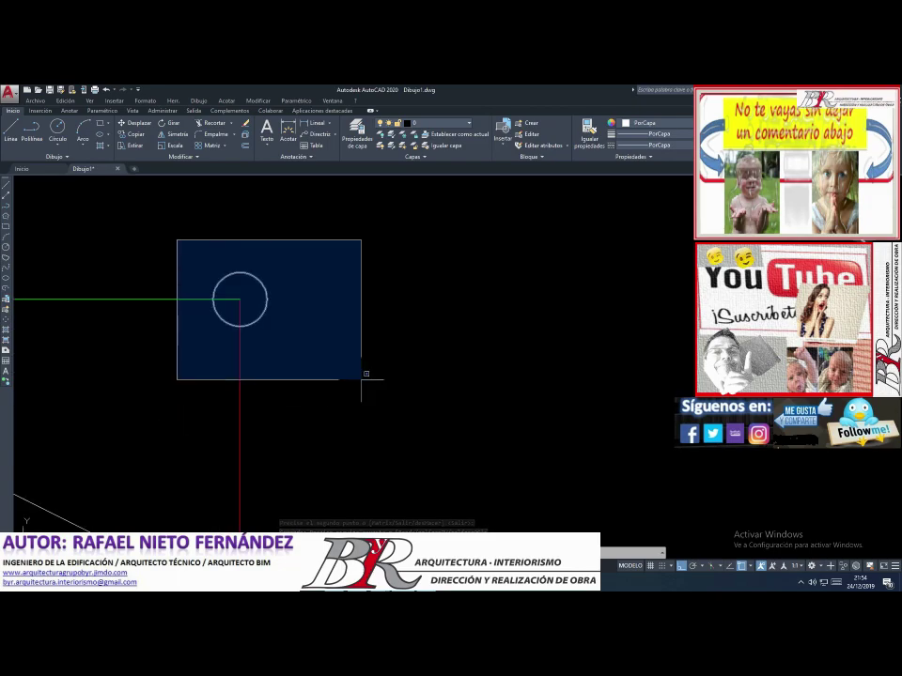
{"action": "left_click", "coordinate": [361, 380]}
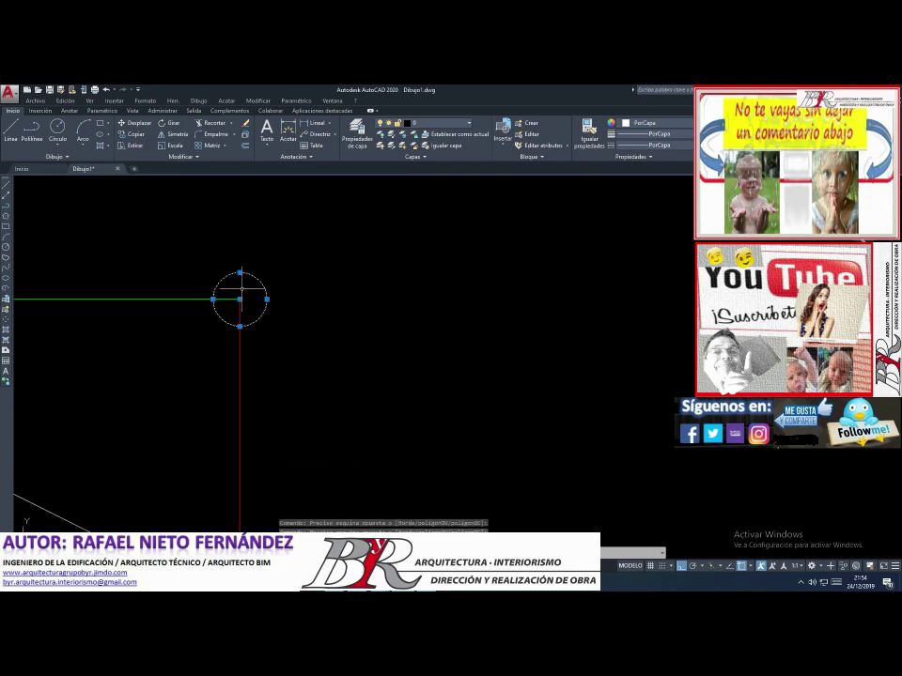
Zoom out to the chamfered rectangle and start Rectangle, showing elevation 253 and thickness 15
{"action": "scroll", "coordinate": [241, 297], "scroll_direction": "up", "scroll_amount": 5}
{"action": "left_click", "coordinate": [201, 312]}
{"action": "left_click", "coordinate": [259, 365]}
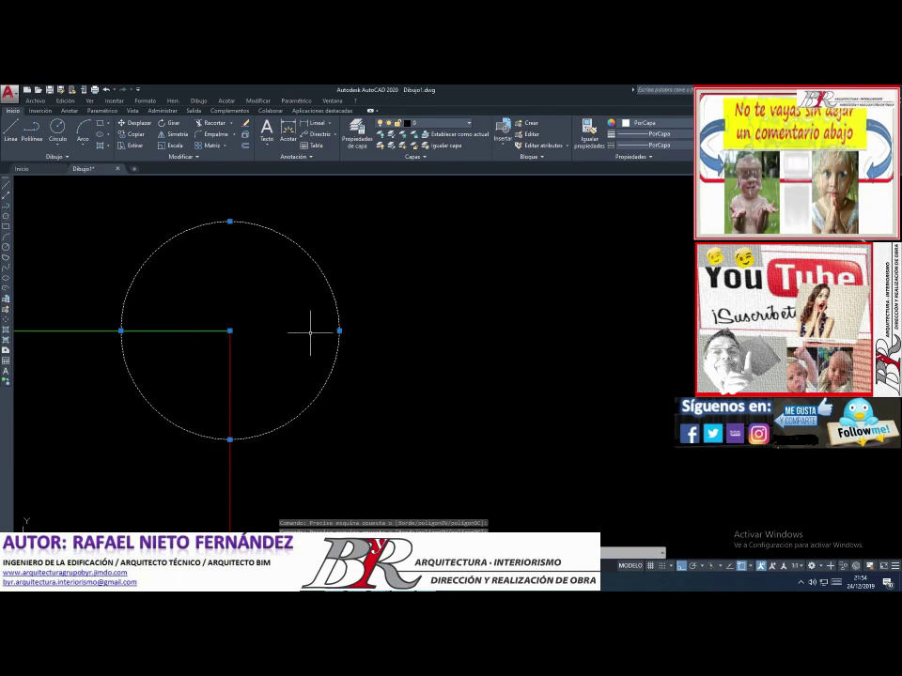
{"action": "scroll", "coordinate": [310, 330], "scroll_direction": "down", "scroll_amount": 3}
{"action": "scroll", "coordinate": [310, 330], "scroll_direction": "down", "scroll_amount": 2}
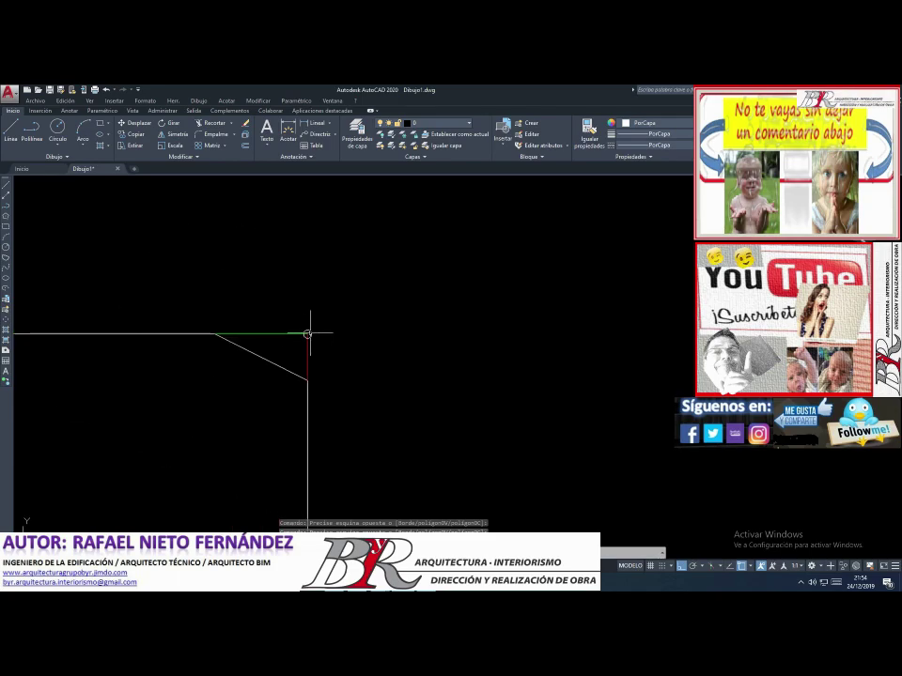
{"action": "scroll", "coordinate": [310, 331], "scroll_direction": "down", "scroll_amount": 2}
{"action": "scroll", "coordinate": [304, 310], "scroll_direction": "up", "scroll_amount": 2}
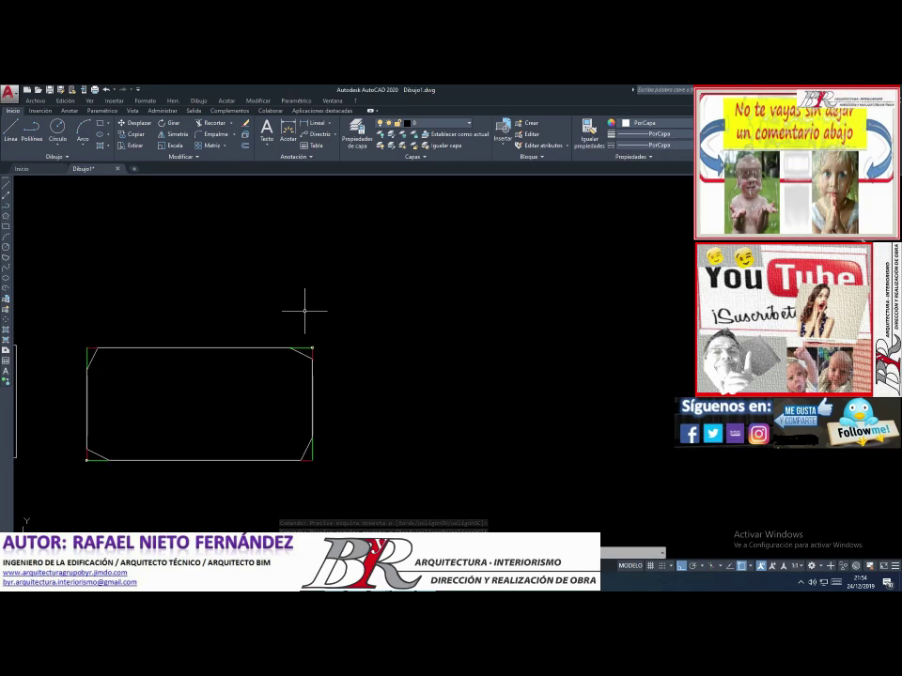
{"action": "left_click", "coordinate": [101, 125]}
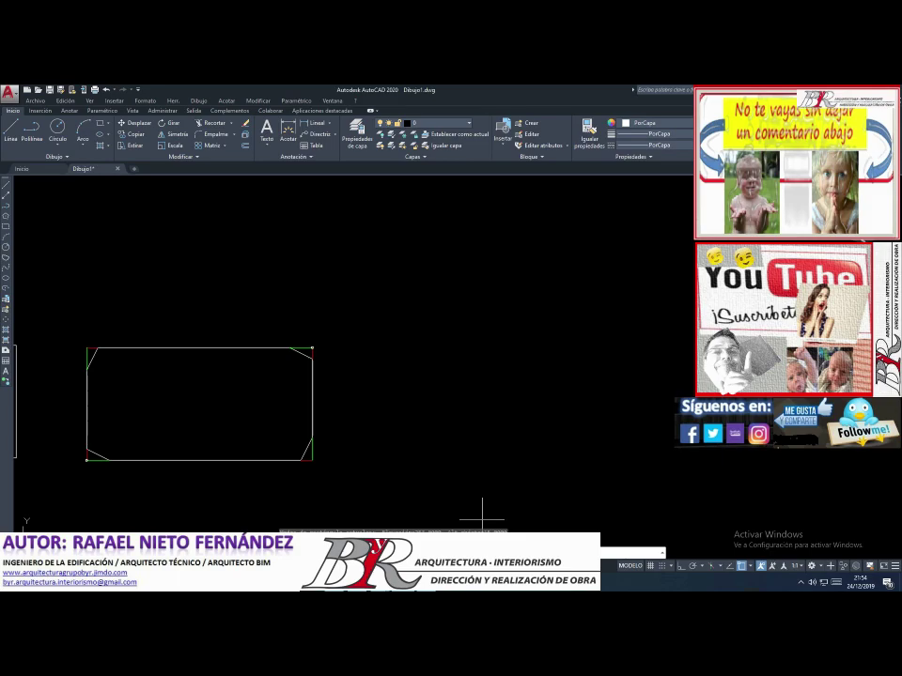
{"action": "left_click", "coordinate": [484, 523]}
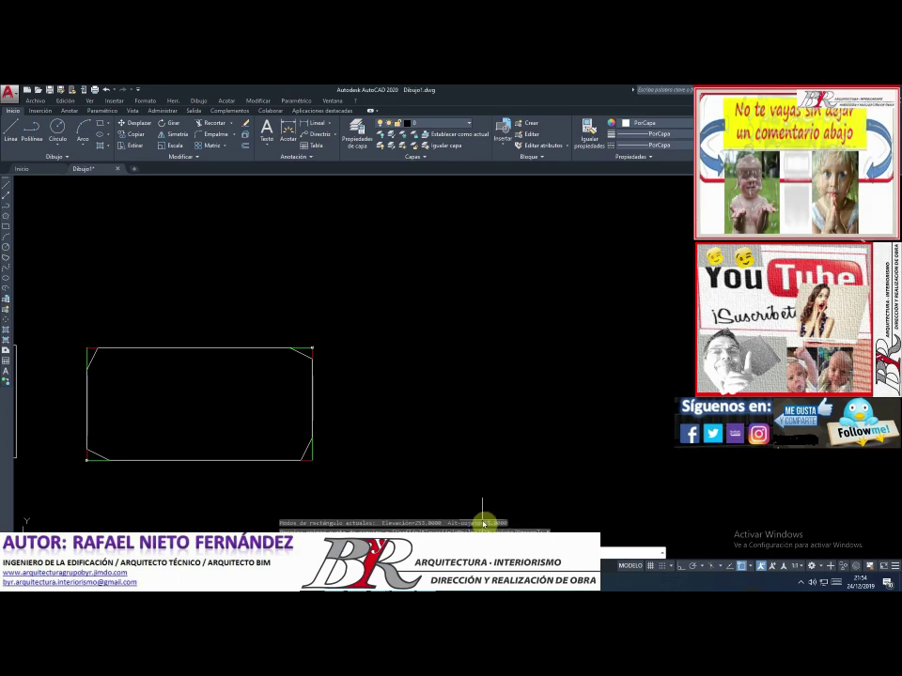
Draw the third rectangle at elevation 350 to the right of the chamfered one
{"action": "left_click", "coordinate": [393, 457]}
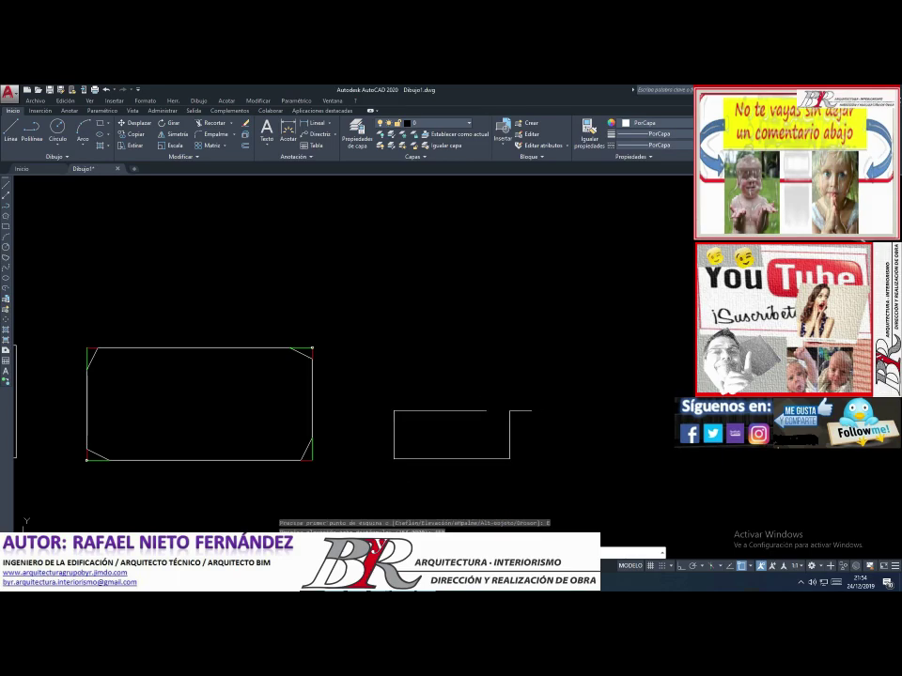
{"action": "left_click", "coordinate": [620, 355]}
{"action": "scroll", "coordinate": [422, 323], "scroll_direction": "down", "scroll_amount": 2}
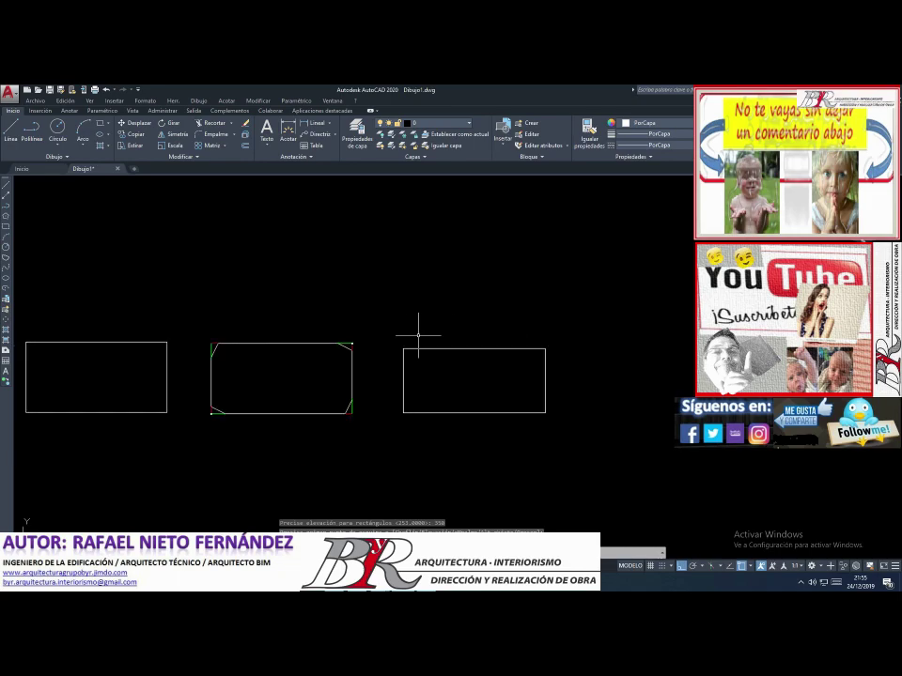
{"action": "scroll", "coordinate": [413, 323], "scroll_direction": "down", "scroll_amount": 2}
{"action": "scroll", "coordinate": [418, 333], "scroll_direction": "up", "scroll_amount": 4}
{"action": "scroll", "coordinate": [420, 347], "scroll_direction": "down", "scroll_amount": 4}
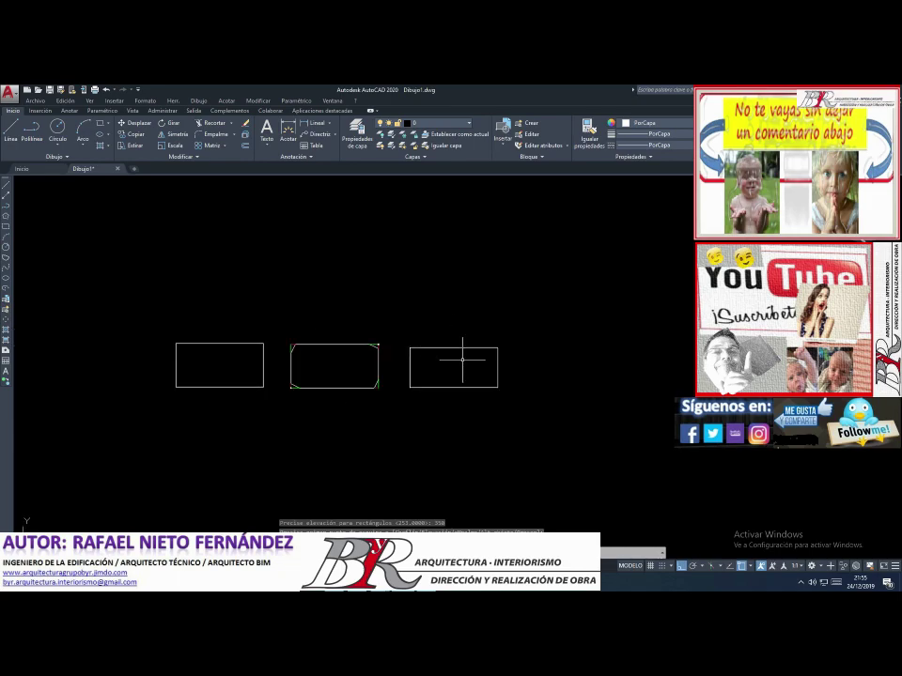
{"action": "scroll", "coordinate": [462, 352], "scroll_direction": "up", "scroll_amount": 4}
{"action": "scroll", "coordinate": [461, 346], "scroll_direction": "down", "scroll_amount": 2}
{"action": "scroll", "coordinate": [512, 358], "scroll_direction": "up", "scroll_amount": 2}
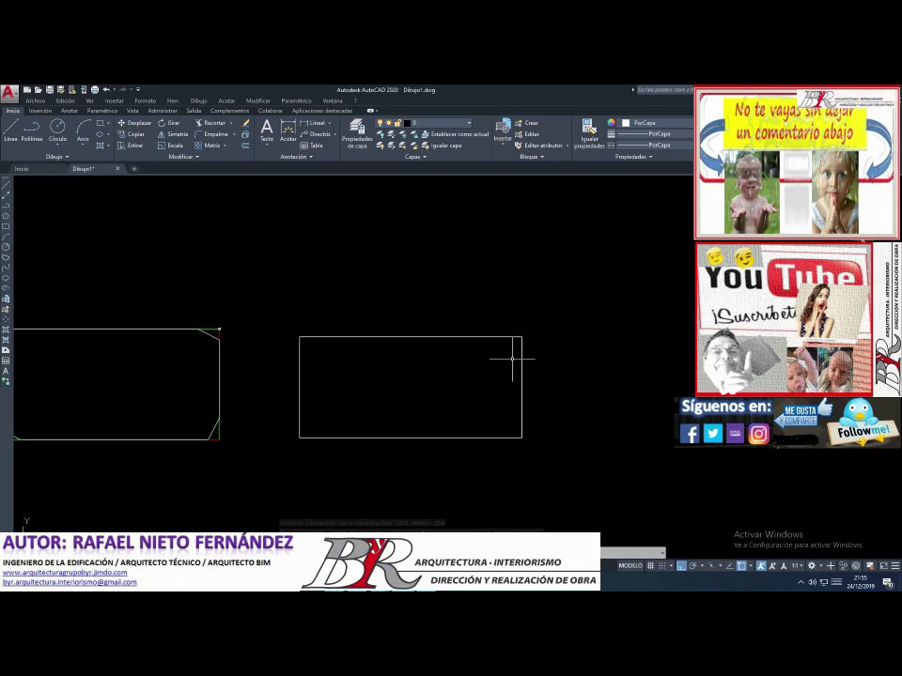
Select the new rectangle and zoom to fit the three raised boxes in isometric view
{"action": "left_click", "coordinate": [522, 363]}
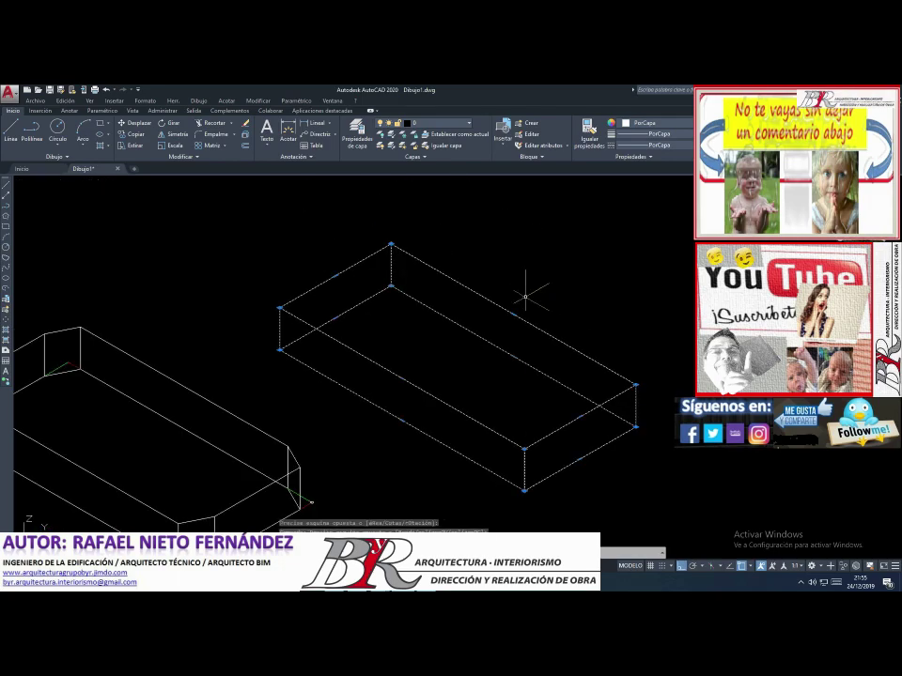
{"action": "scroll", "coordinate": [526, 296], "scroll_direction": "down", "scroll_amount": 3}
{"action": "scroll", "coordinate": [525, 290], "scroll_direction": "down", "scroll_amount": 3}
{"action": "scroll", "coordinate": [462, 252], "scroll_direction": "up", "scroll_amount": 3}
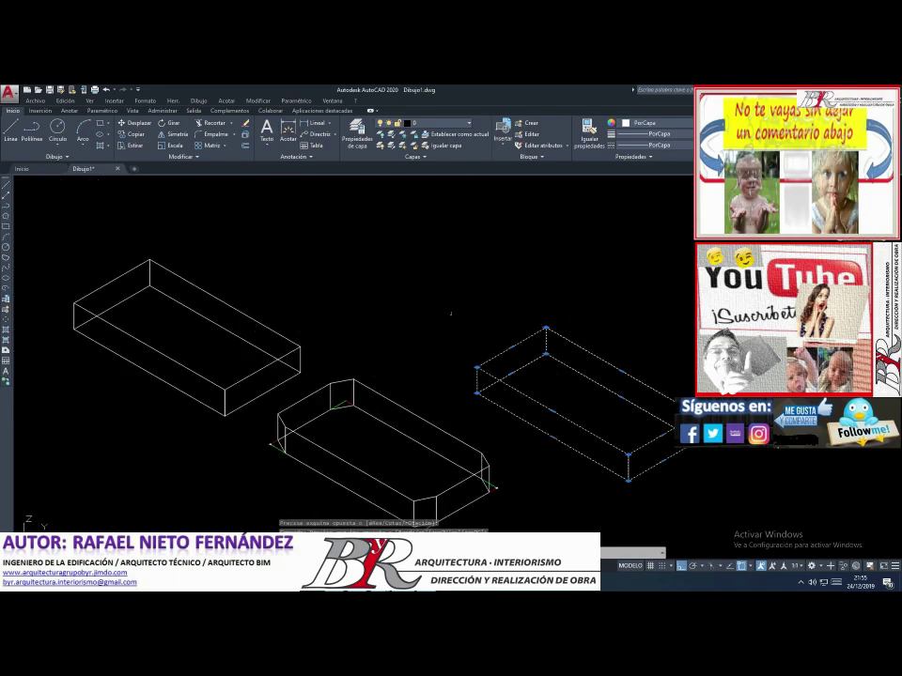
{"action": "scroll", "coordinate": [450, 316], "scroll_direction": "down", "scroll_amount": 2}
{"action": "scroll", "coordinate": [523, 306], "scroll_direction": "up", "scroll_amount": 2}
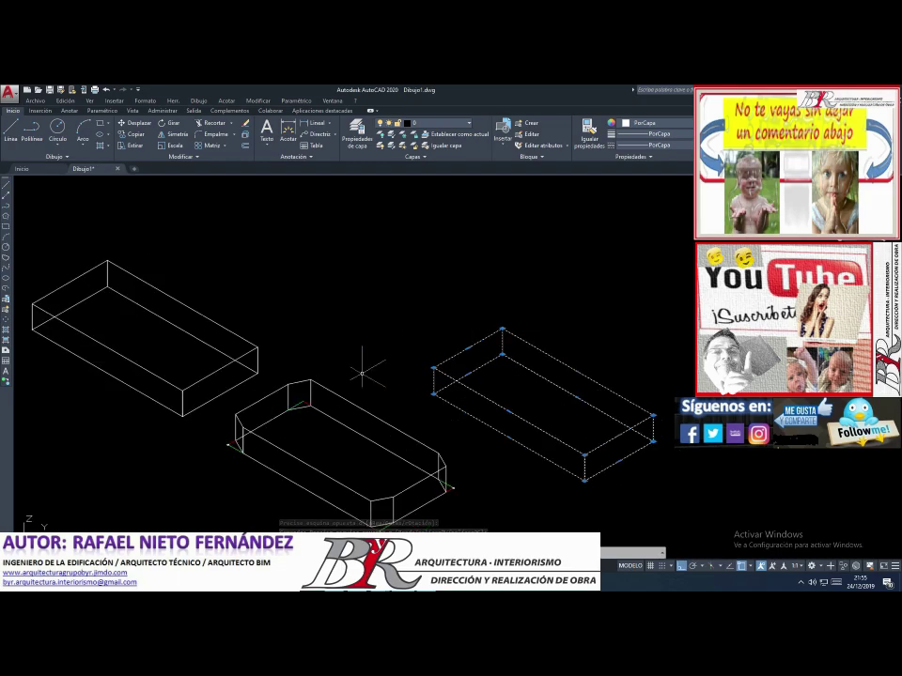
{"action": "scroll", "coordinate": [361, 372], "scroll_direction": "down", "scroll_amount": 2}
{"action": "scroll", "coordinate": [349, 364], "scroll_direction": "up", "scroll_amount": 1}
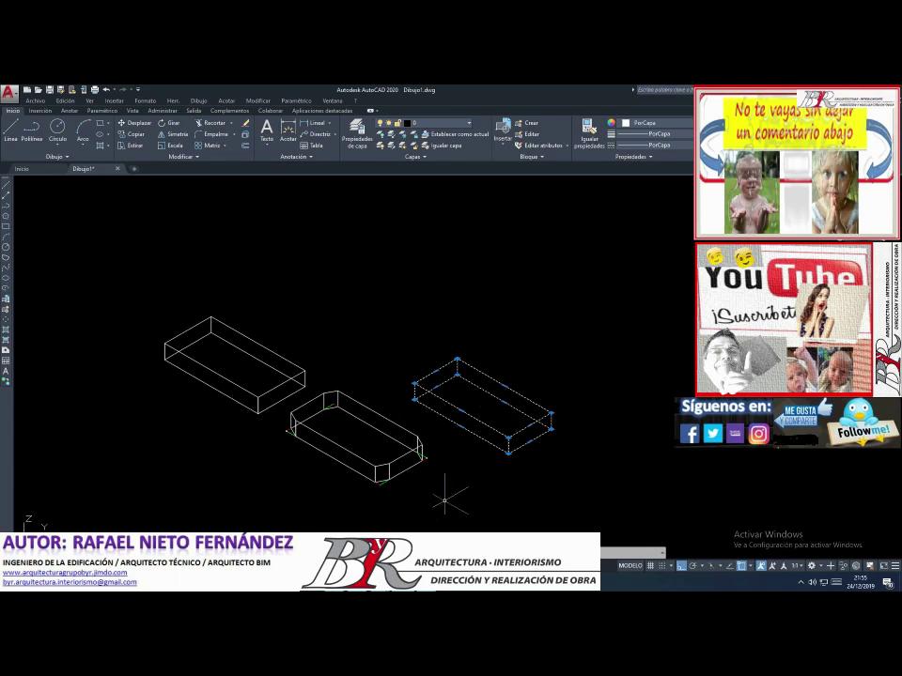
Clear the selection and set the rectangle thickness to 0
{"action": "left_click", "coordinate": [100, 126]}
{"action": "left_click", "coordinate": [523, 527]}
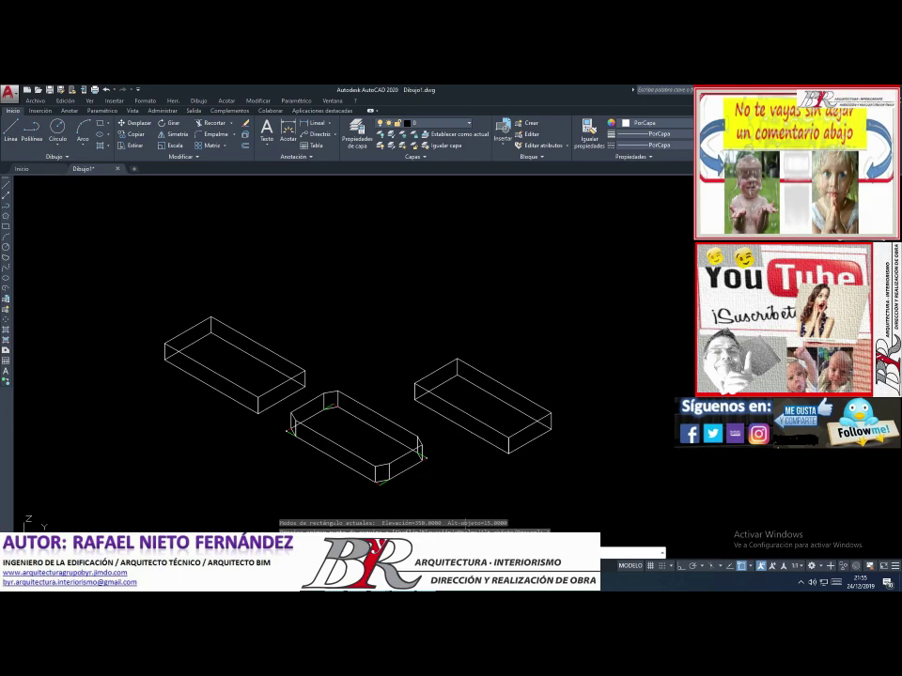
{"action": "type", "text": "a"}
{"action": "key", "text": "Return"}
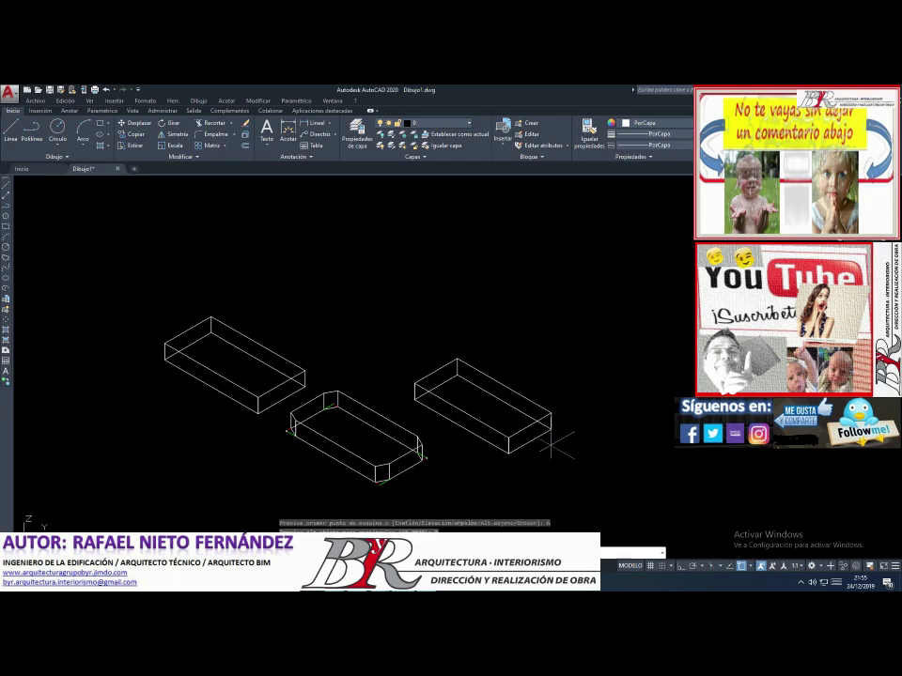
{"action": "type", "text": "0"}
{"action": "key", "text": "Return"}
Restart the rectangle command at elevation 500 and switch to Top view
{"action": "key", "text": "Escape"}
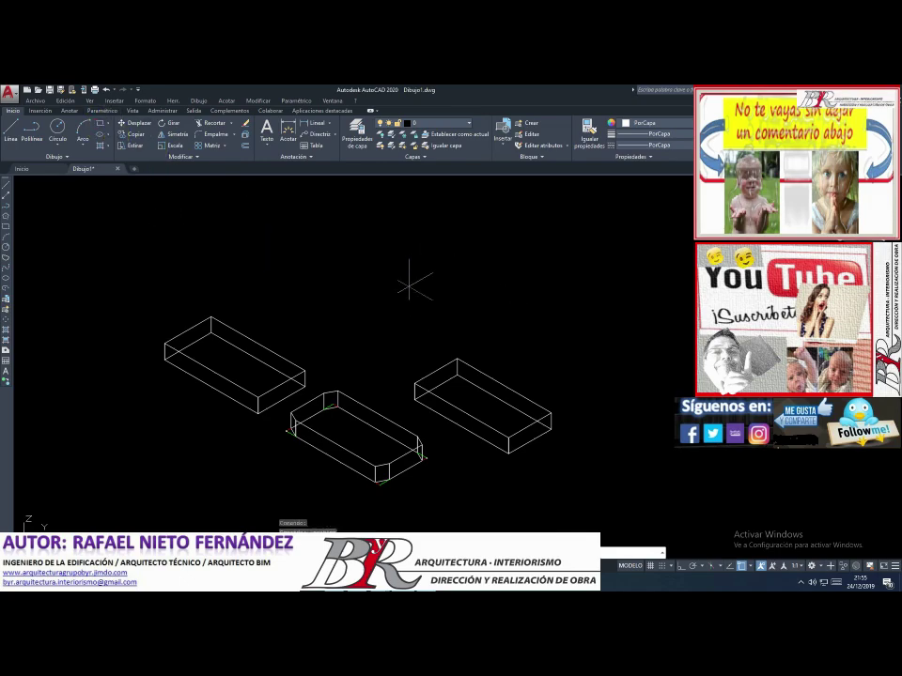
{"action": "key", "text": "Return"}
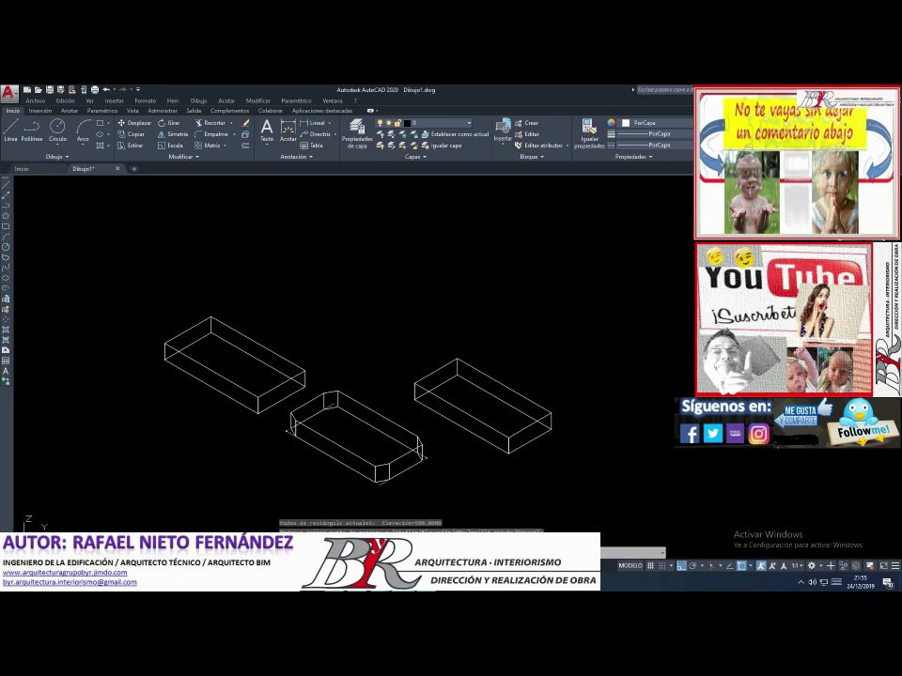
{"action": "left_click", "coordinate": [657, 216]}
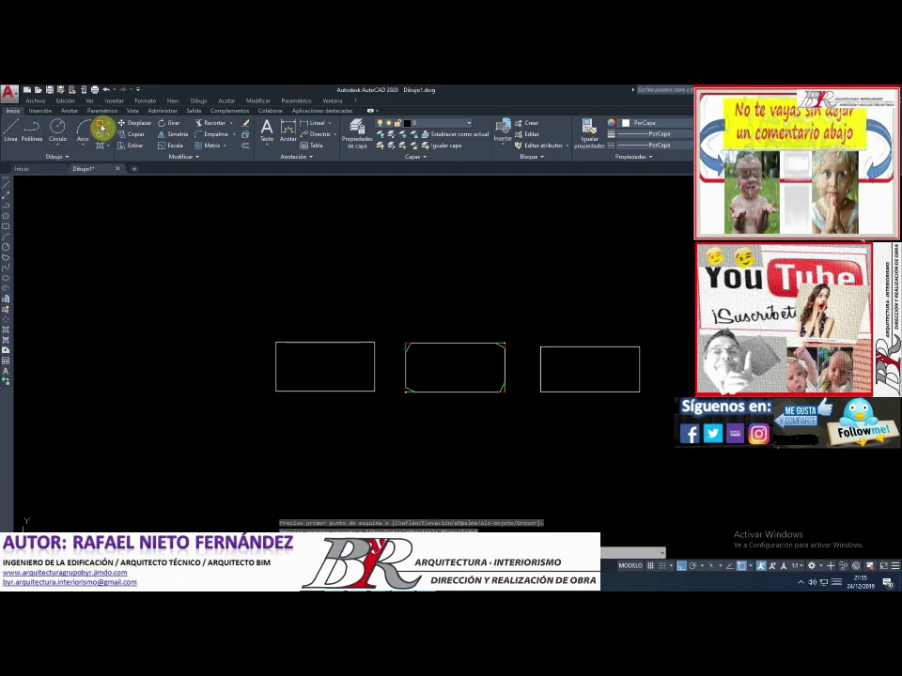
Draw a flat, zero-thickness rectangle at elevation 500 below the three rectangles
{"action": "key", "text": "Escape"}
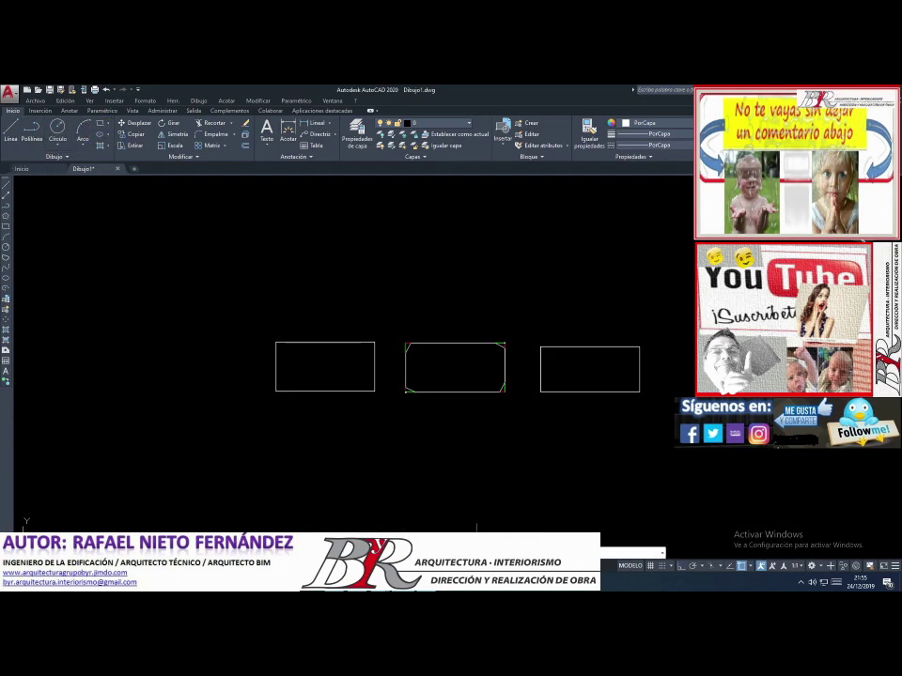
{"action": "key", "text": "Return"}
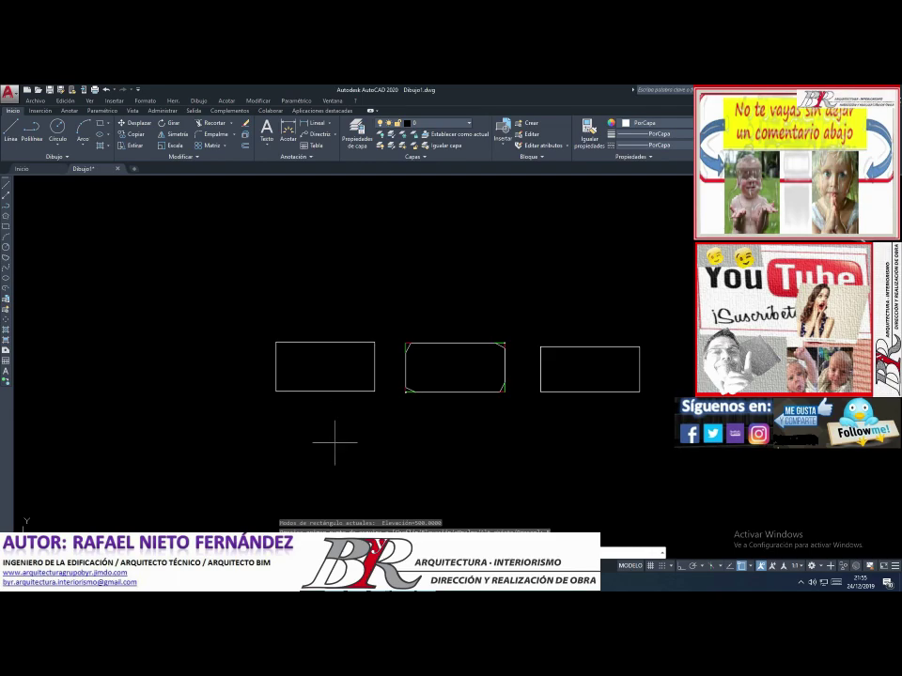
{"action": "left_click", "coordinate": [325, 471]}
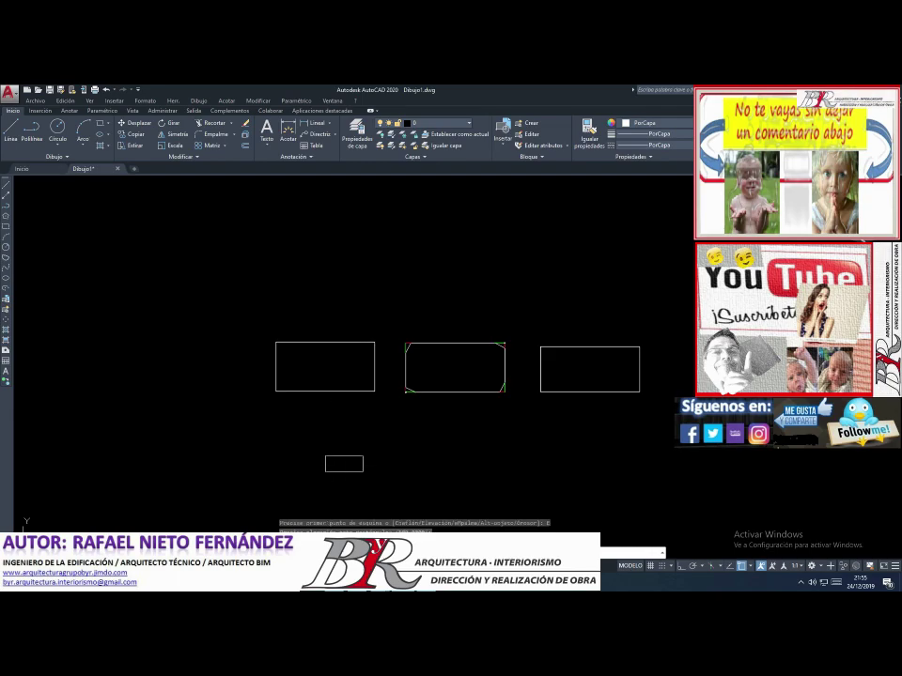
{"action": "left_click", "coordinate": [536, 416]}
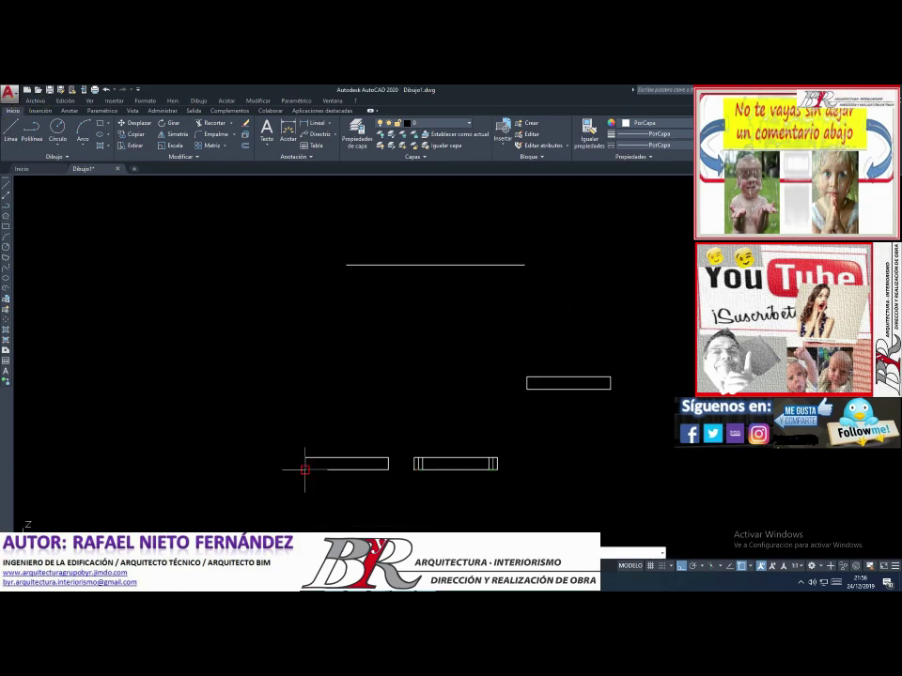
Select the edge-on elevated rectangle and switch to isometric to see it above the boxes
{"action": "key", "text": "l"}
{"action": "key", "text": "Return"}
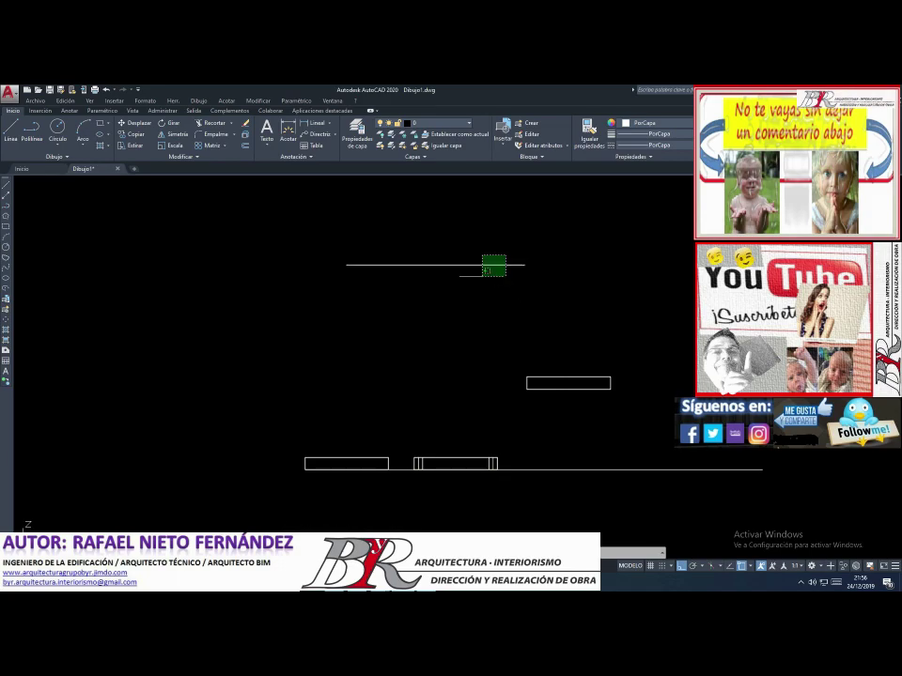
{"action": "left_click_drag", "start_coordinate": [507, 256], "coordinate": [484, 275]}
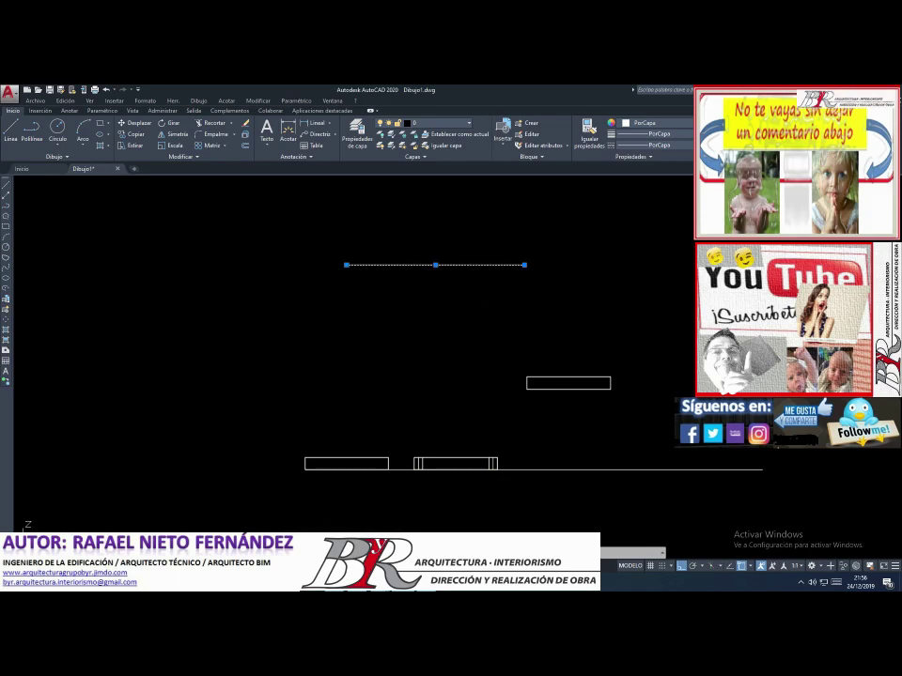
{"action": "left_click", "coordinate": [817, 235]}
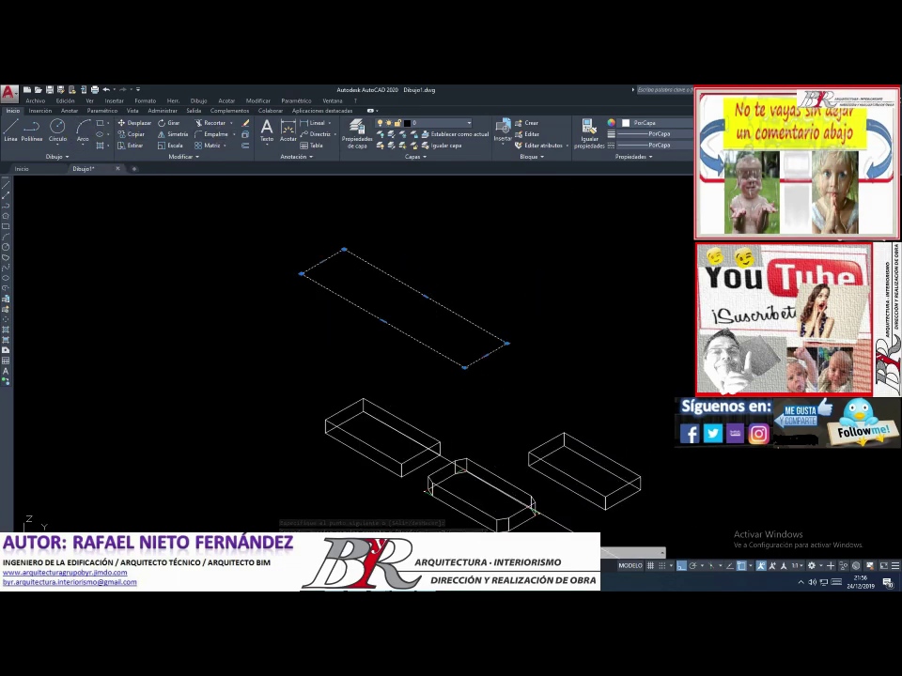
Return to the top plan view and deselect the lower rectangle
{"action": "key", "text": "ctrl+z"}
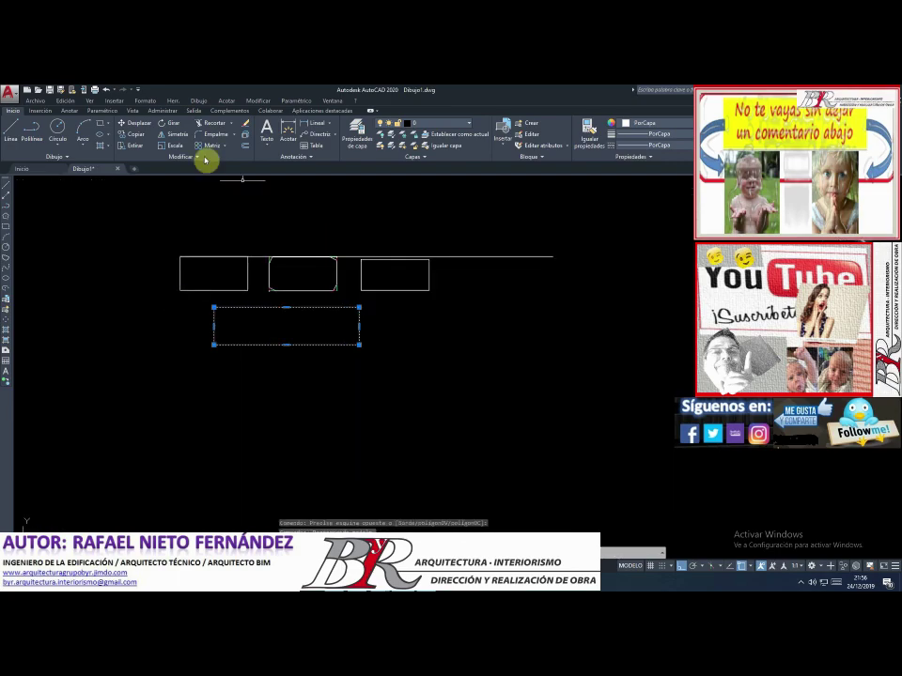
{"action": "key", "text": "Escape"}
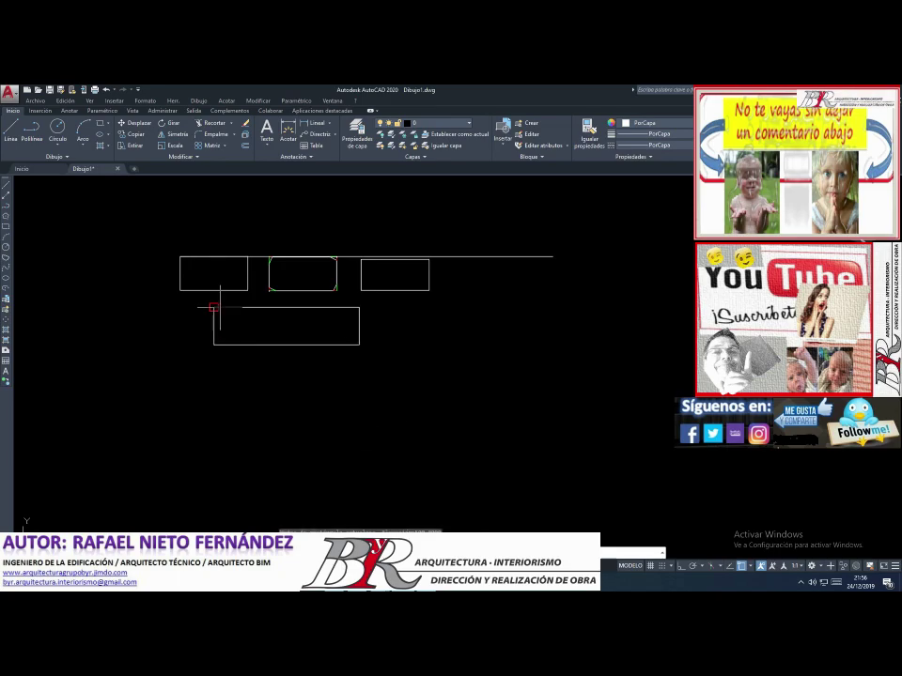
{"action": "scroll", "coordinate": [220, 307], "scroll_direction": "up", "scroll_amount": 8}
{"action": "scroll", "coordinate": [219, 307], "scroll_direction": "down", "scroll_amount": 2}
{"action": "scroll", "coordinate": [220, 307], "scroll_direction": "down", "scroll_amount": 2}
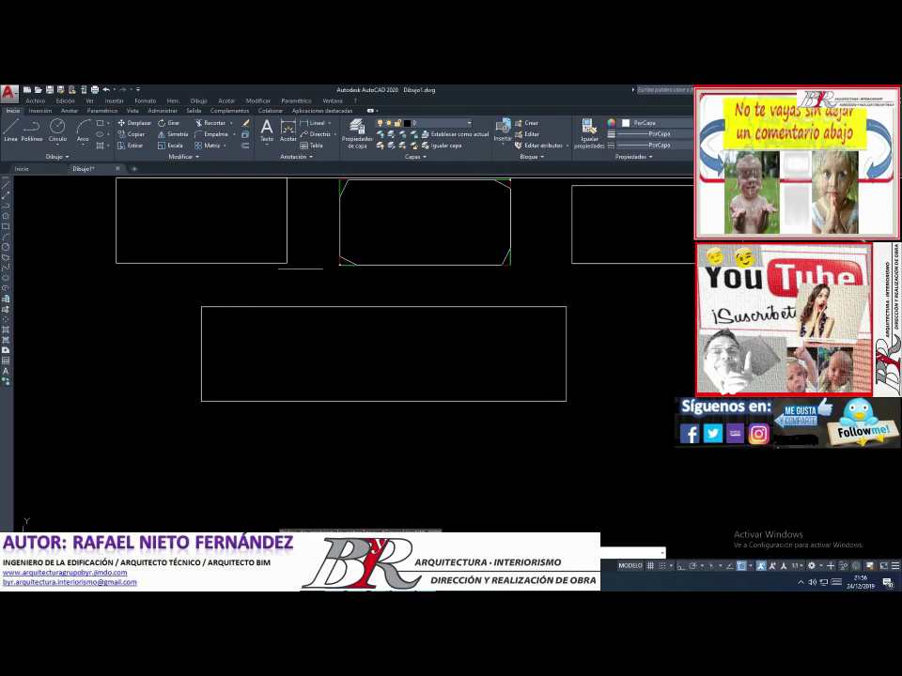
{"action": "scroll", "coordinate": [276, 325], "scroll_direction": "down", "scroll_amount": 2}
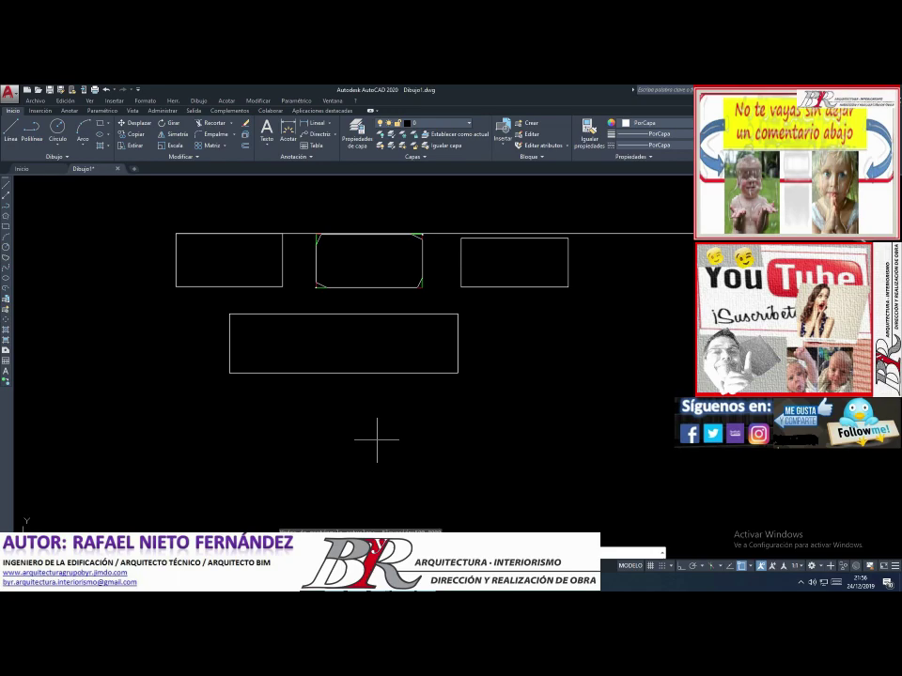
Start a new rectangle with REC and place its first corner below the others
{"action": "type", "text": "rec"}
{"action": "key", "text": "Return"}
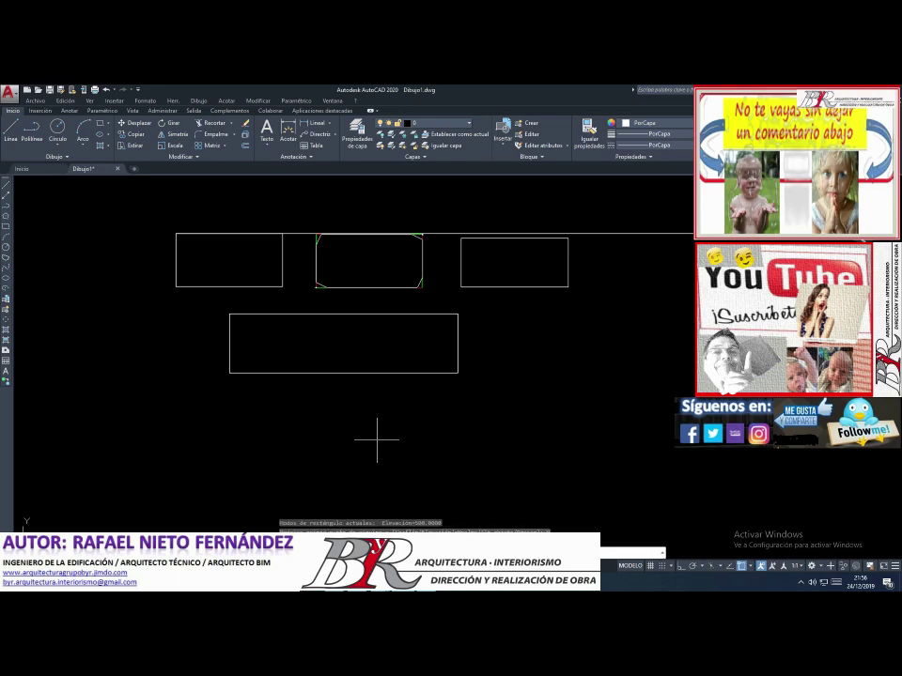
{"action": "left_click", "coordinate": [358, 467]}
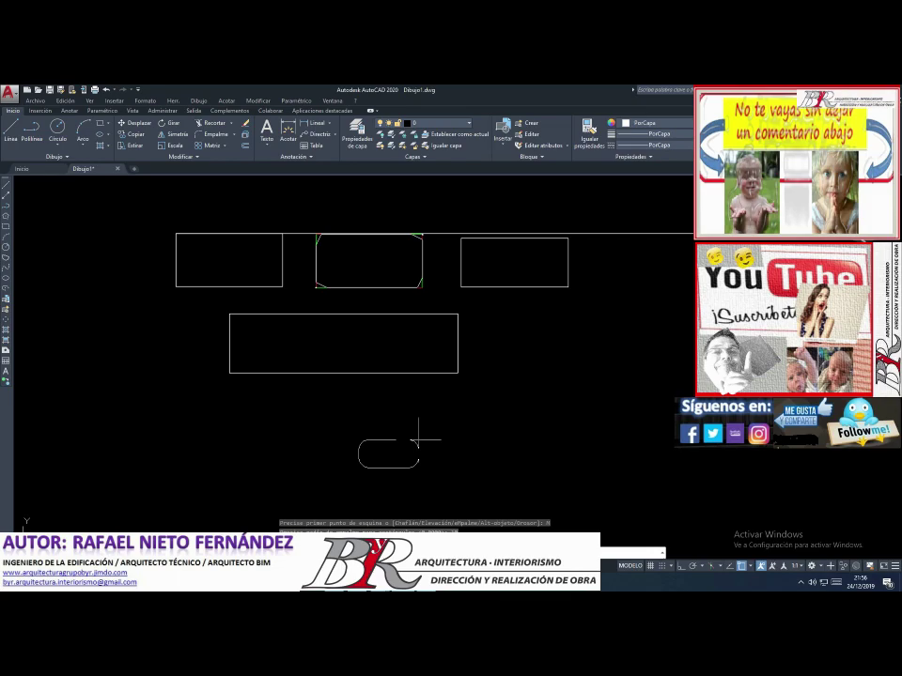
Finish the rounded rectangle and draw red guide lines extending its lower-left corner edges
{"action": "key", "text": "Return"}
{"action": "scroll", "coordinate": [469, 437], "scroll_direction": "up", "scroll_amount": 2}
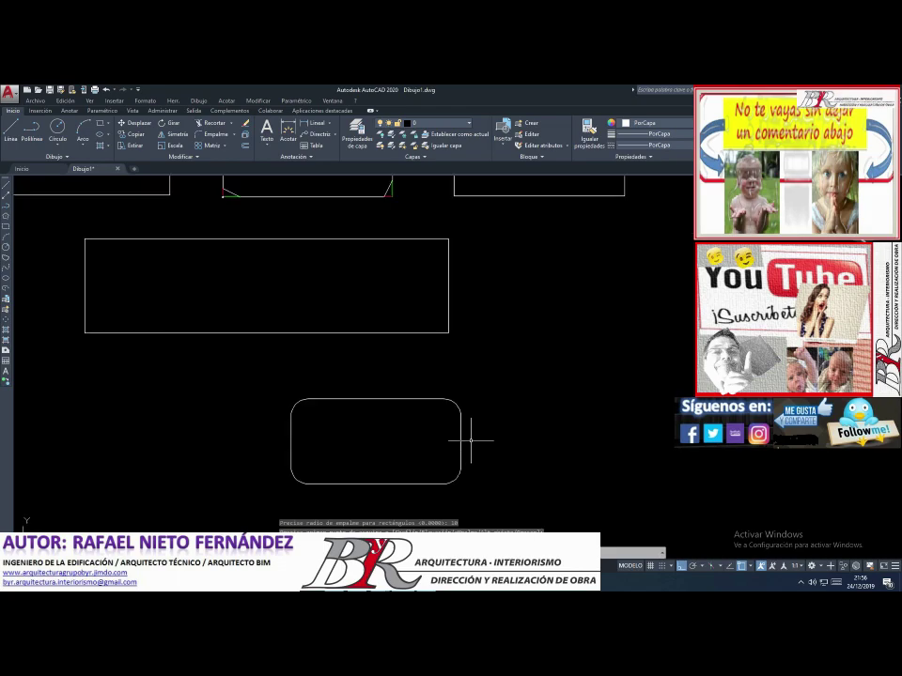
{"action": "scroll", "coordinate": [469, 436], "scroll_direction": "up", "scroll_amount": 2}
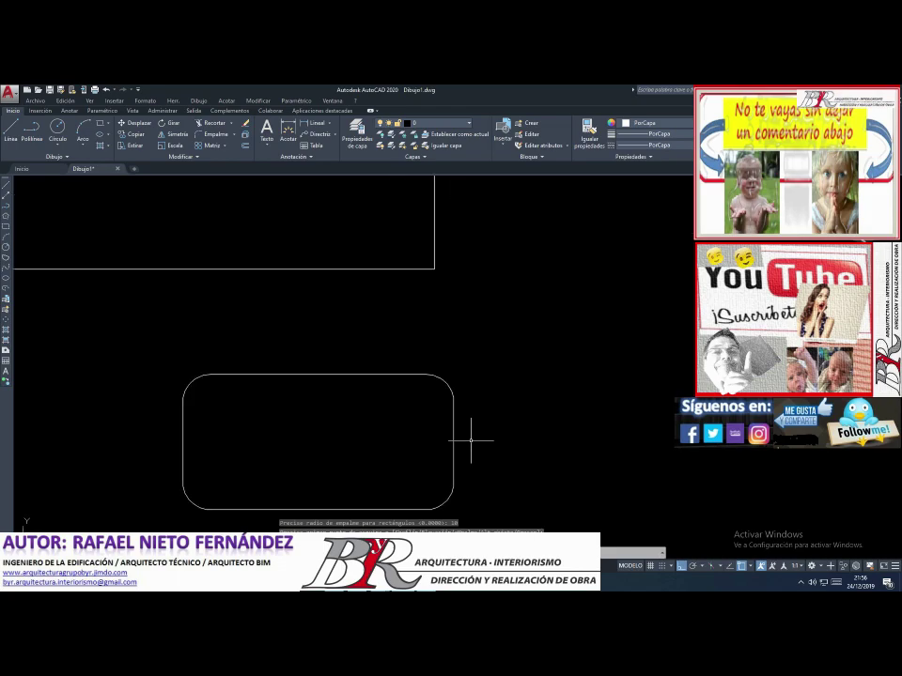
{"action": "left_click", "coordinate": [14, 127]}
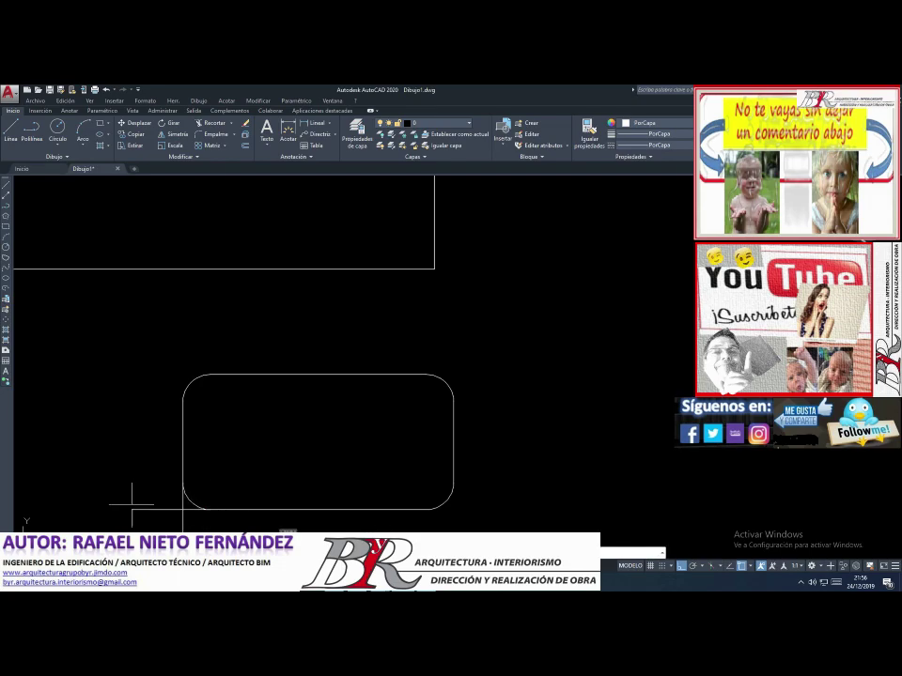
{"action": "scroll", "coordinate": [171, 514], "scroll_direction": "up", "scroll_amount": 4}
{"action": "left_click", "coordinate": [207, 497]}
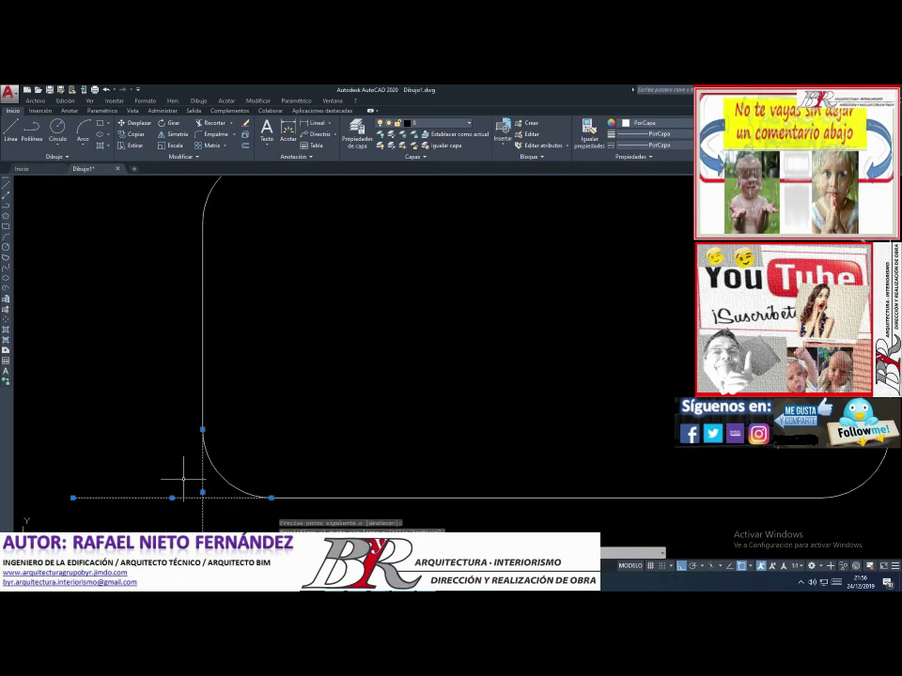
{"action": "left_click", "coordinate": [639, 123]}
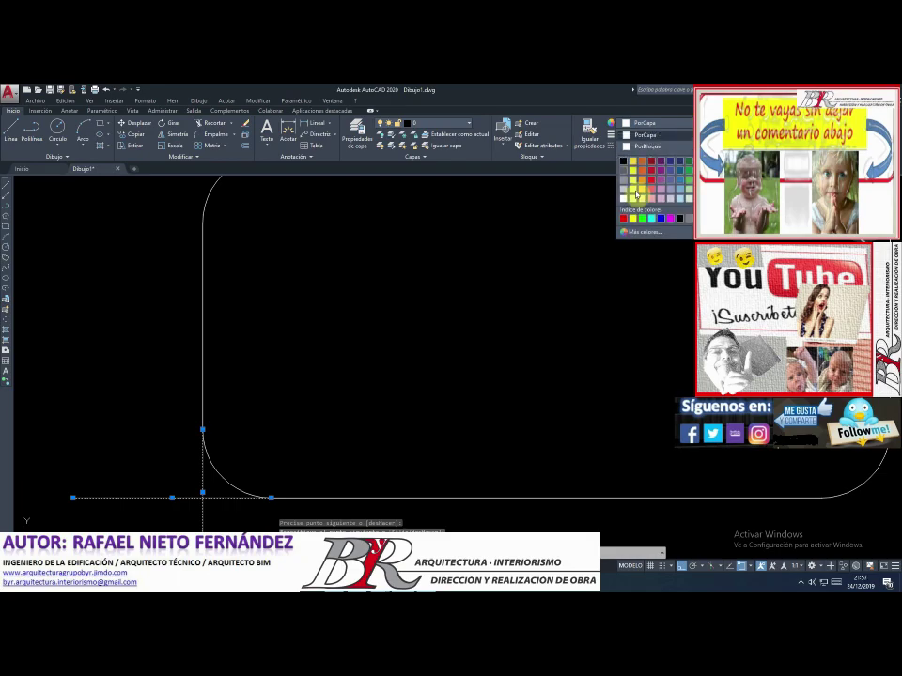
{"action": "left_click", "coordinate": [624, 218]}
{"action": "scroll", "coordinate": [264, 398], "scroll_direction": "down", "scroll_amount": 3}
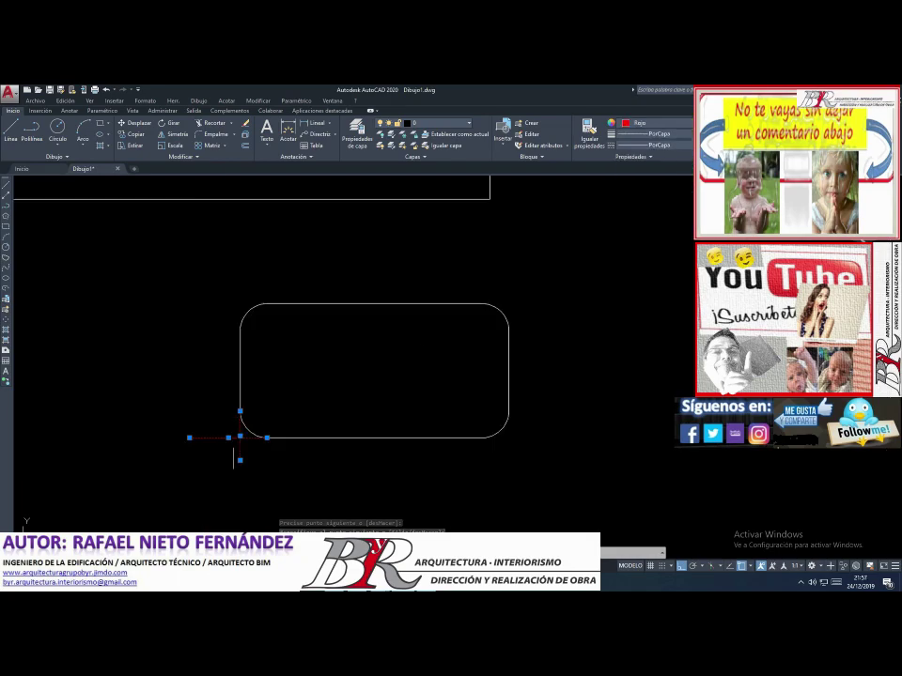
{"action": "scroll", "coordinate": [241, 437], "scroll_direction": "up", "scroll_amount": 6}
{"action": "scroll", "coordinate": [272, 421], "scroll_direction": "down", "scroll_amount": 6}
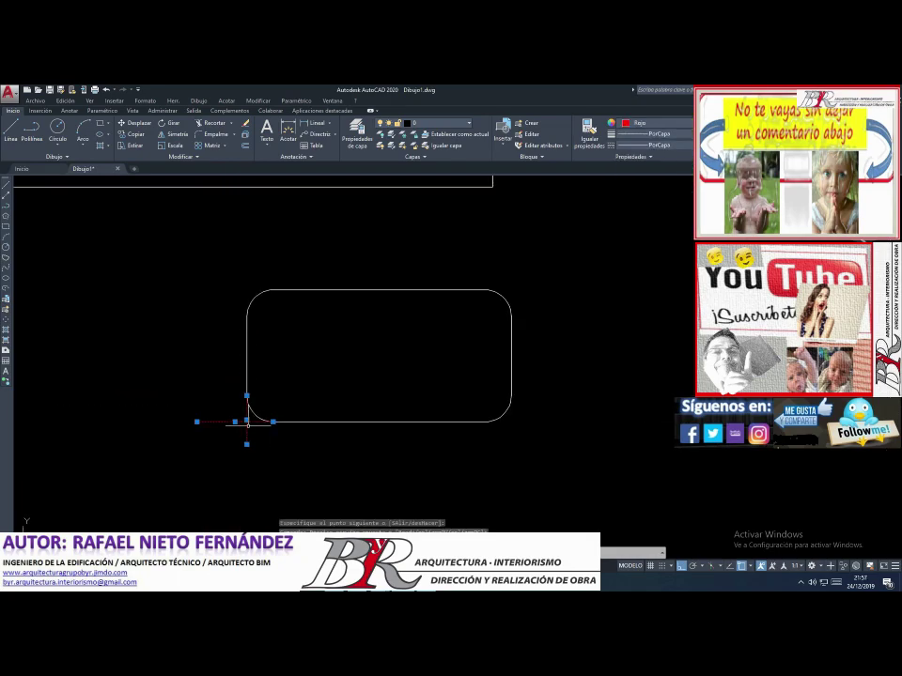
{"action": "key", "text": "Escape"}
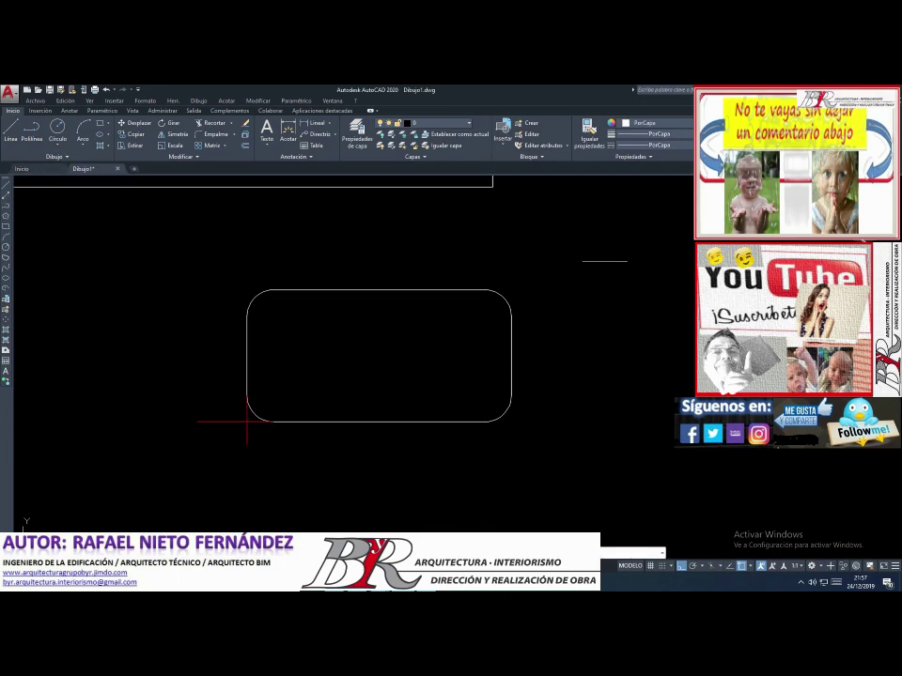
Draw red guide lines where the top-right corner edges would meet
{"action": "type", "text": "l"}
{"action": "key", "text": "Return"}
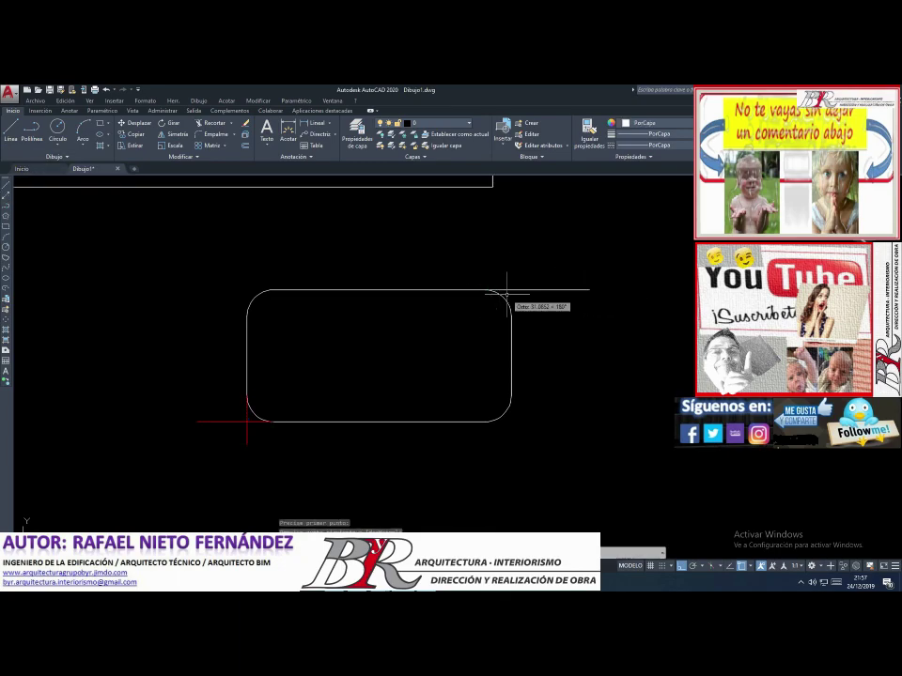
{"action": "left_click", "coordinate": [511, 315]}
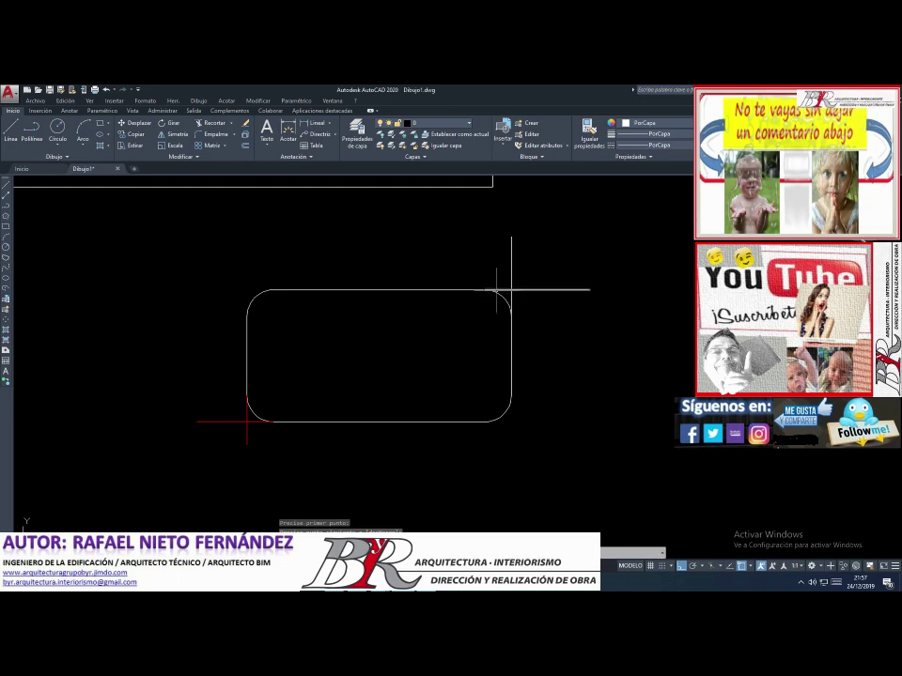
{"action": "scroll", "coordinate": [498, 290], "scroll_direction": "up", "scroll_amount": 4}
{"action": "left_click", "coordinate": [548, 287]}
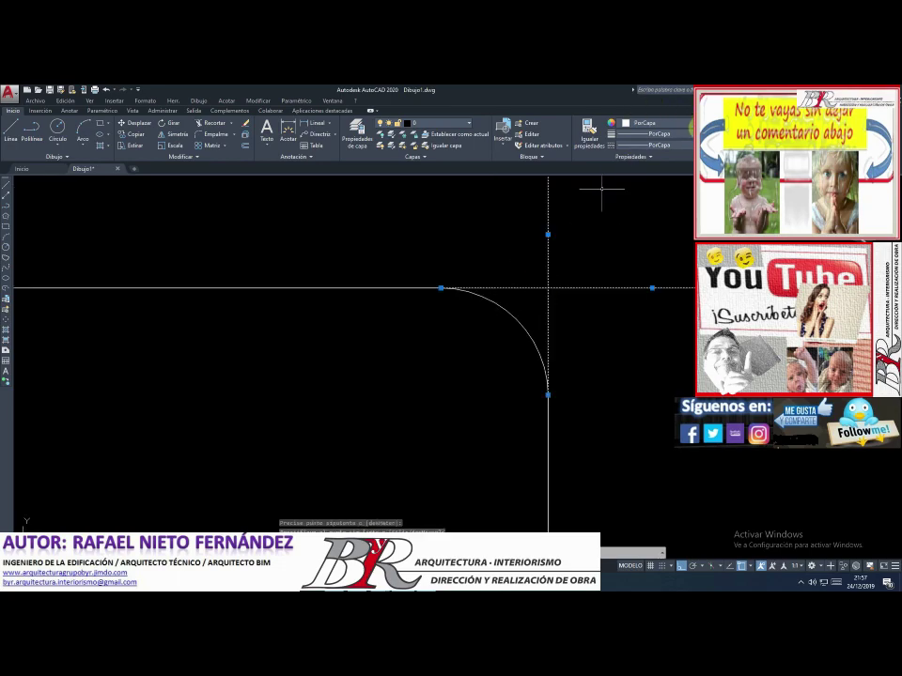
{"action": "left_click", "coordinate": [647, 123]}
{"action": "left_click", "coordinate": [623, 158]}
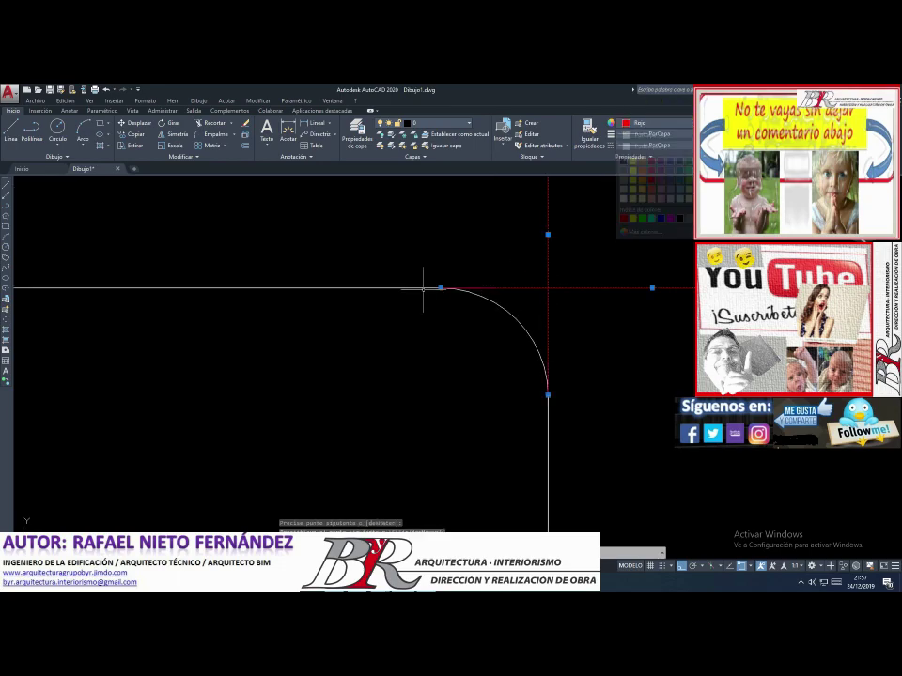
{"action": "scroll", "coordinate": [404, 307], "scroll_direction": "down", "scroll_amount": 5}
{"action": "scroll", "coordinate": [237, 306], "scroll_direction": "up", "scroll_amount": 2}
{"action": "scroll", "coordinate": [238, 306], "scroll_direction": "up", "scroll_amount": 4}
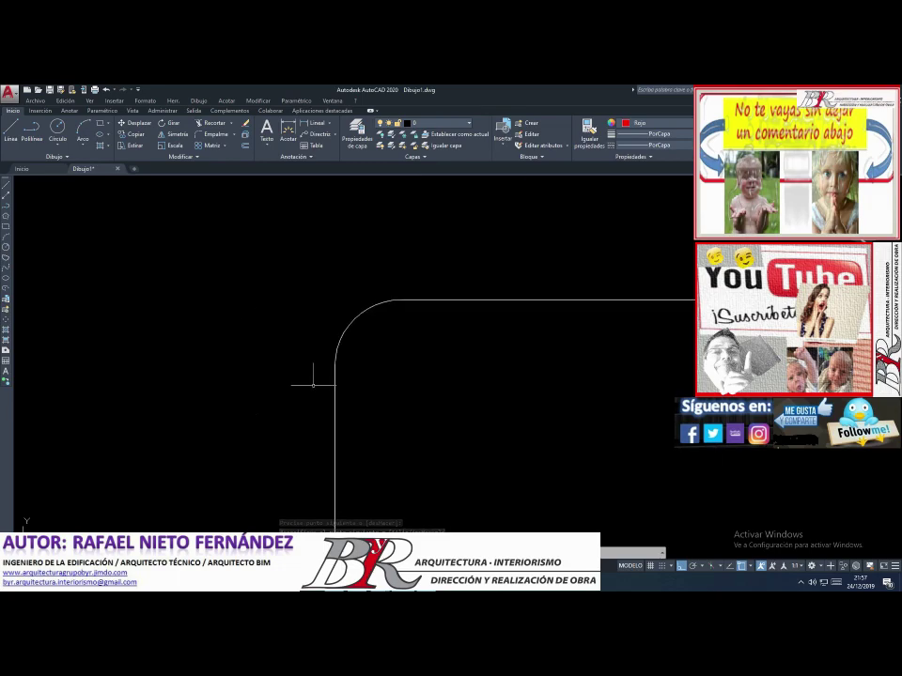
Draw a horizontal and a vertical line boxing the top-left rounded corner
{"action": "left_click", "coordinate": [4, 191]}
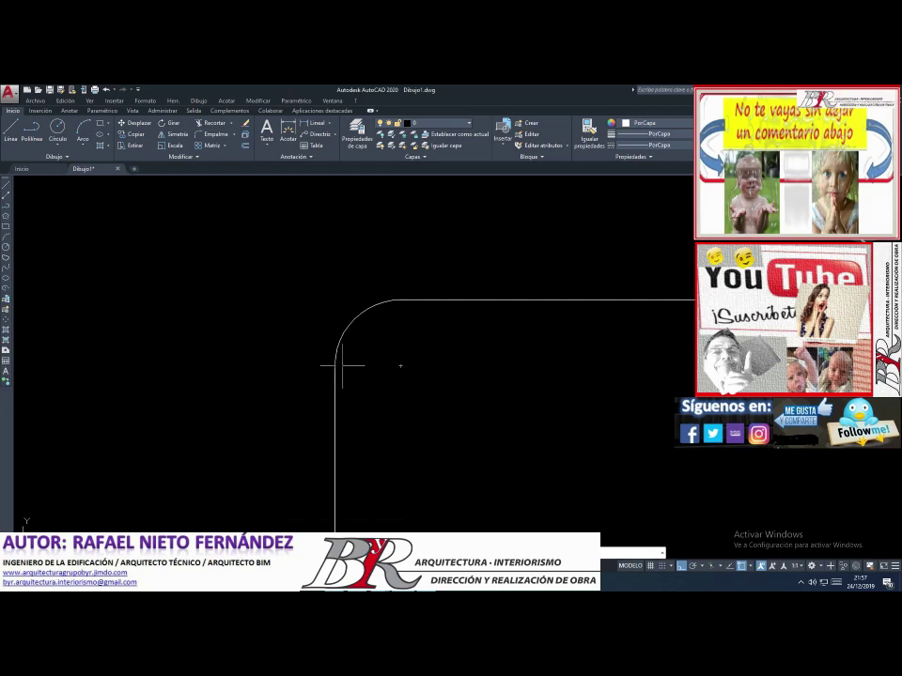
{"action": "left_click", "coordinate": [336, 366]}
{"action": "left_click", "coordinate": [400, 365]}
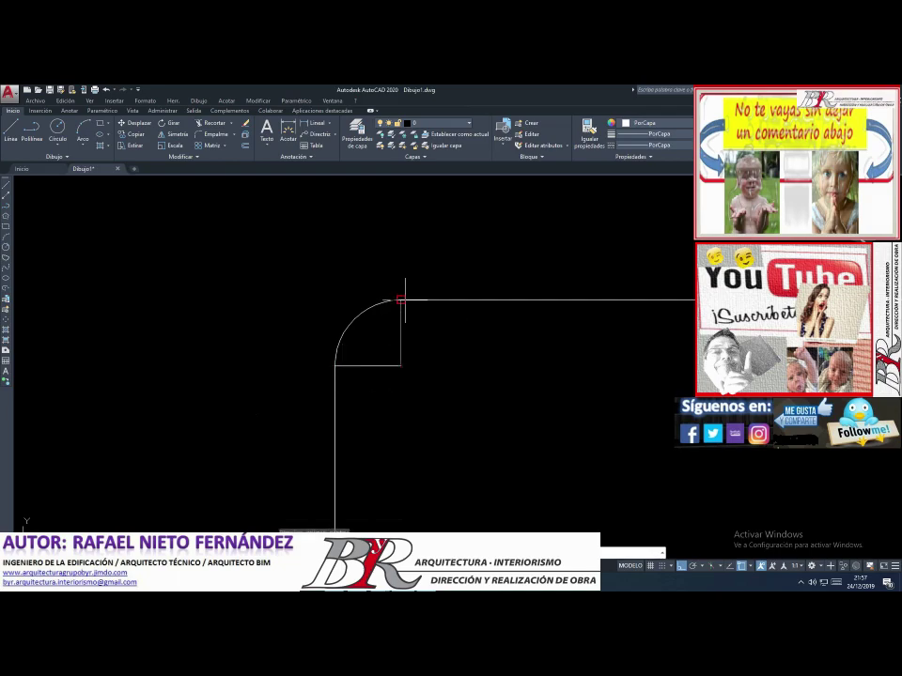
{"action": "left_click", "coordinate": [401, 300]}
{"action": "key", "text": "Return"}
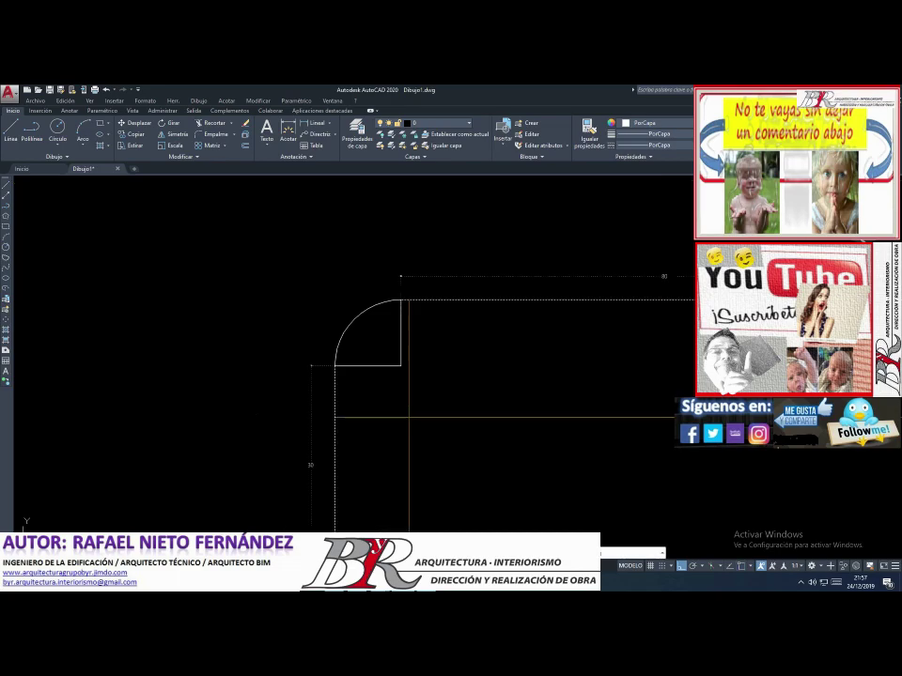
Measure the top-left arc endpoints at 10 units, then window-select the top-right red lines
{"action": "left_click", "coordinate": [410, 505]}
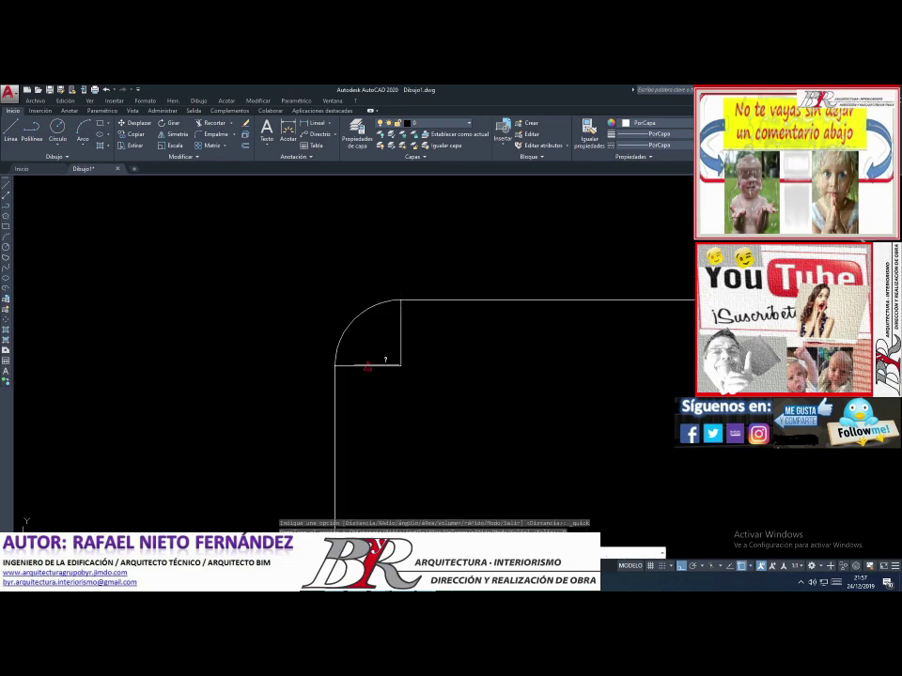
{"action": "left_click", "coordinate": [334, 363]}
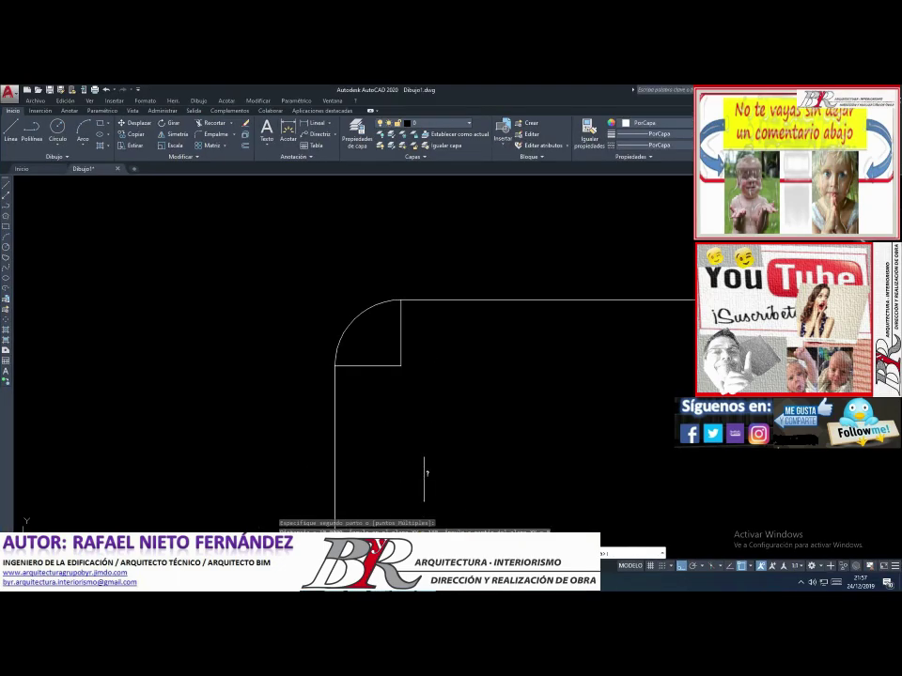
{"action": "left_click", "coordinate": [395, 372]}
{"action": "scroll", "coordinate": [399, 370], "scroll_direction": "down", "scroll_amount": 3}
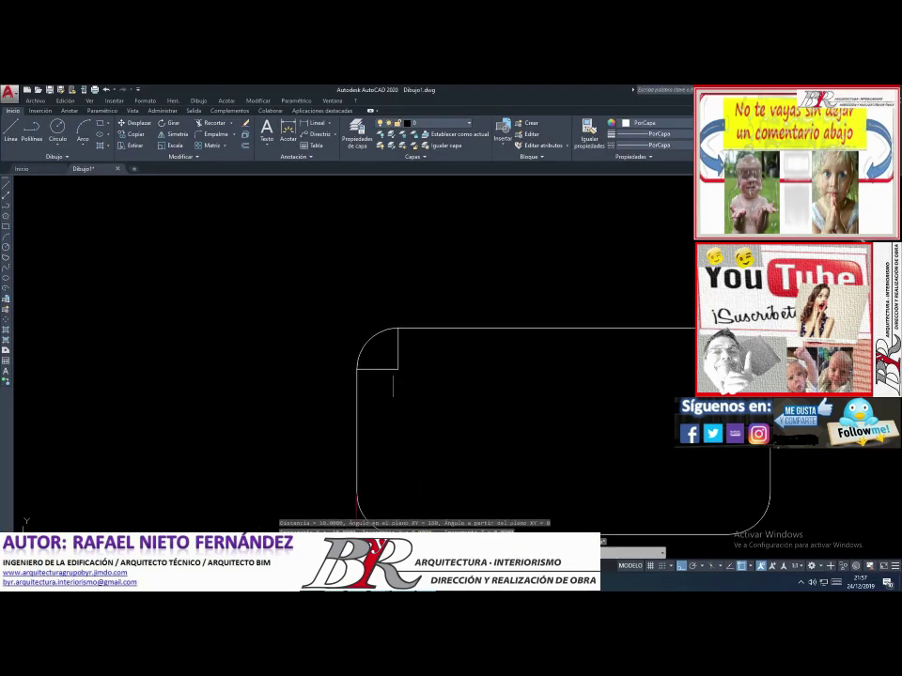
{"action": "scroll", "coordinate": [411, 368], "scroll_direction": "down", "scroll_amount": 3}
{"action": "scroll", "coordinate": [571, 374], "scroll_direction": "up", "scroll_amount": 2}
{"action": "scroll", "coordinate": [268, 307], "scroll_direction": "down", "scroll_amount": 2}
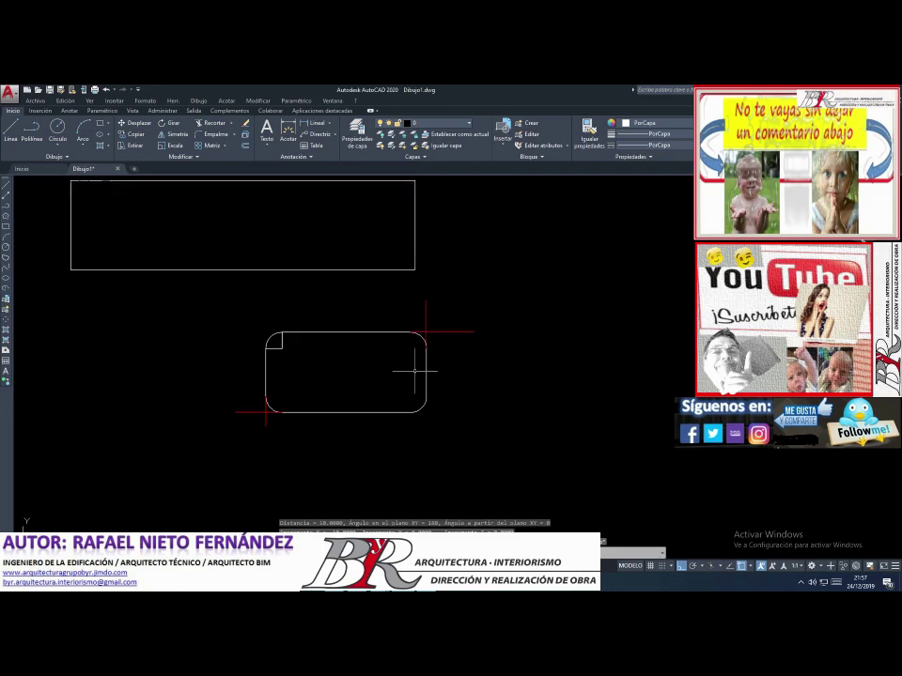
{"action": "scroll", "coordinate": [291, 320], "scroll_direction": "up", "scroll_amount": 2}
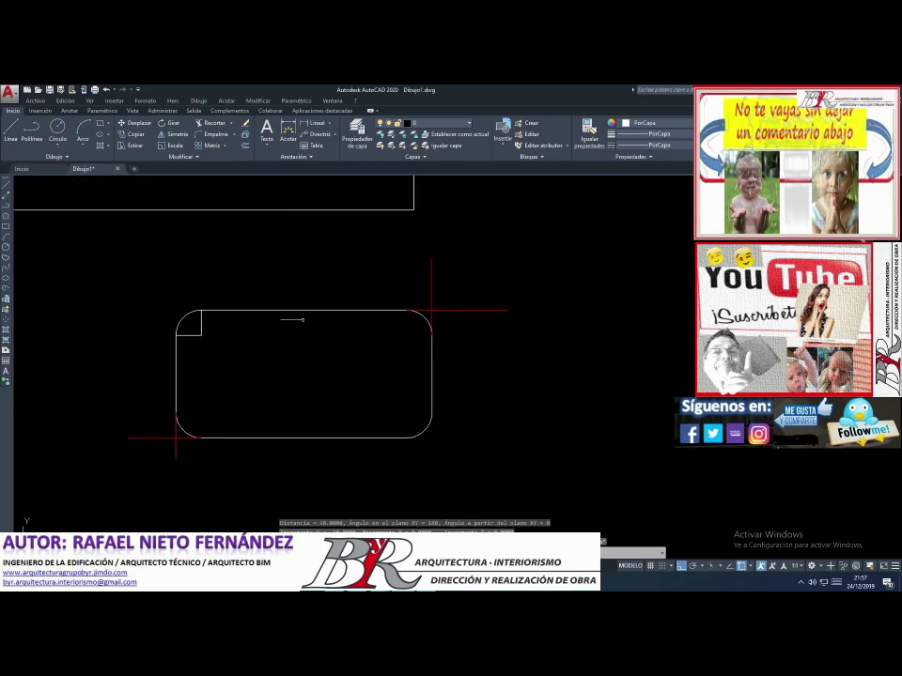
{"action": "left_click", "coordinate": [395, 255]}
{"action": "left_click", "coordinate": [553, 353]}
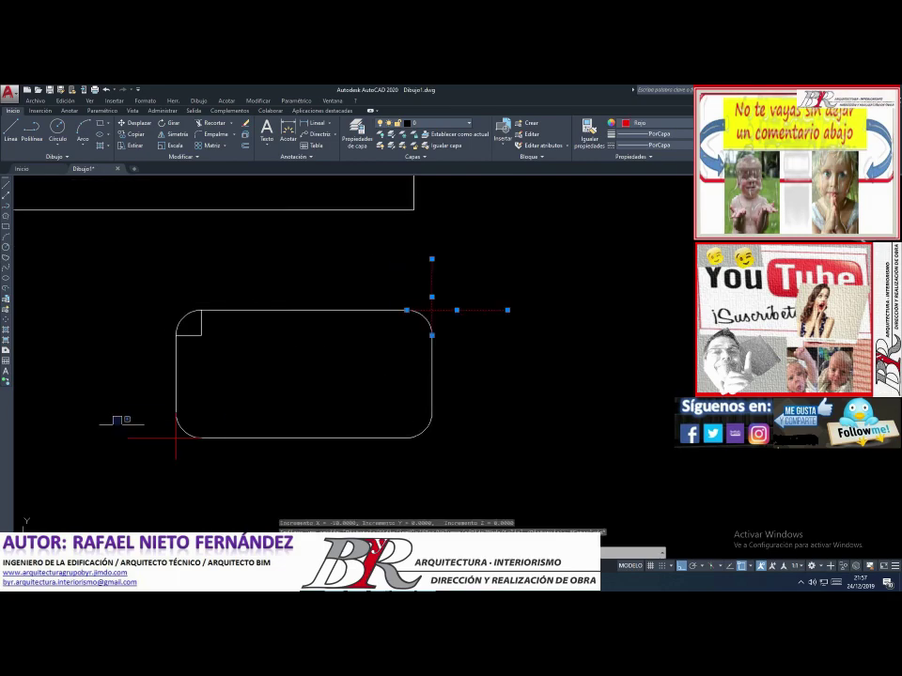
Delete the red guide lines at the lower-left and top-right corners
{"action": "left_click", "coordinate": [126, 420]}
{"action": "left_click", "coordinate": [239, 485]}
{"action": "key", "text": "Delete"}
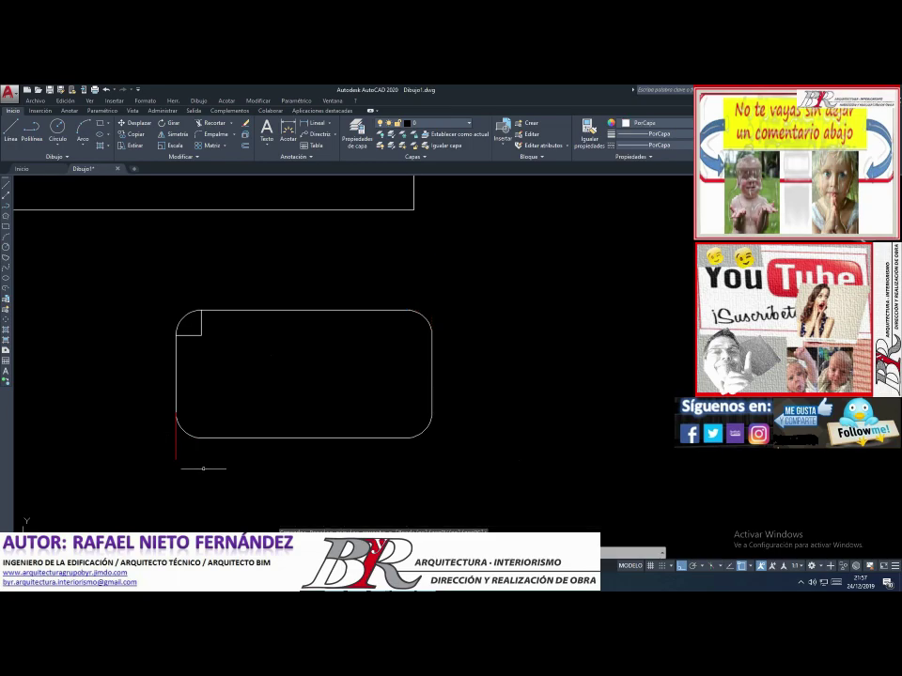
{"action": "left_click", "coordinate": [175, 442]}
{"action": "left_click", "coordinate": [151, 439]}
{"action": "left_click", "coordinate": [132, 413]}
{"action": "key", "text": "Delete"}
Clear the leftover corner-line selections and select the rounded rectangle to show its grips
{"action": "left_click", "coordinate": [126, 298]}
{"action": "left_click", "coordinate": [261, 341]}
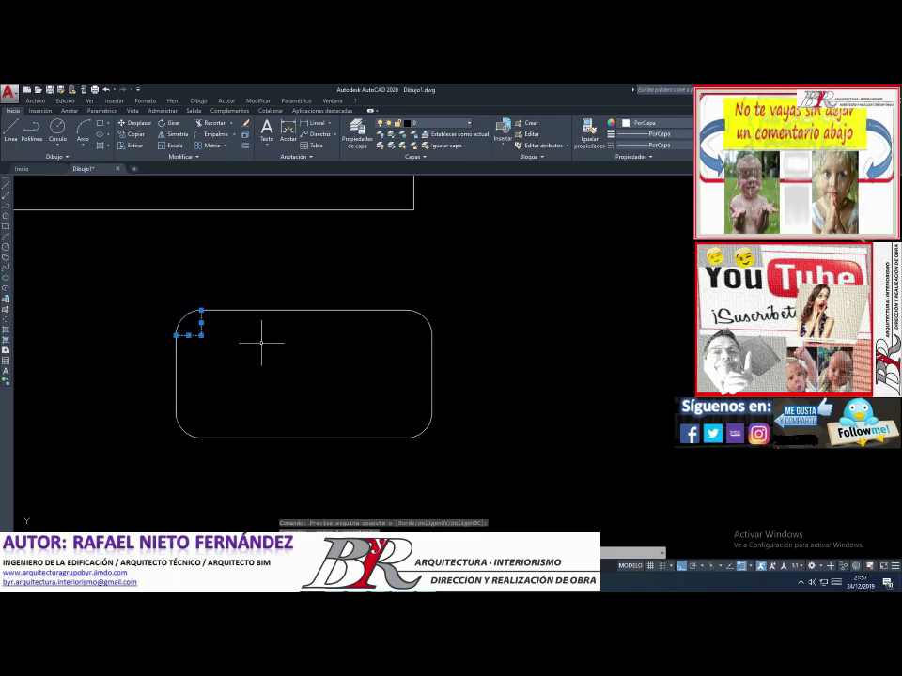
{"action": "left_click", "coordinate": [269, 311]}
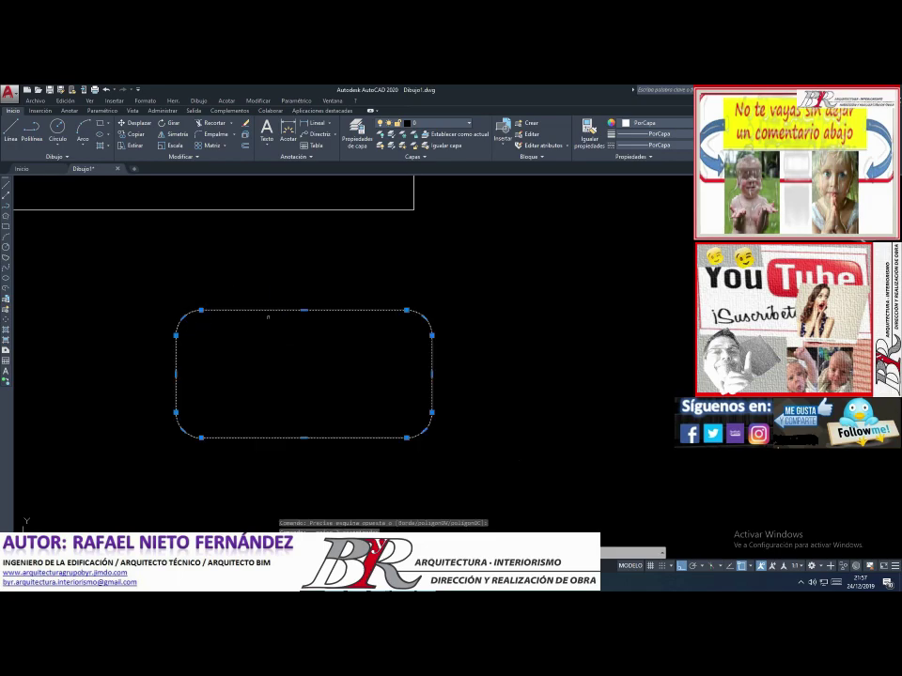
{"action": "scroll", "coordinate": [269, 319], "scroll_direction": "down", "scroll_amount": 4}
{"action": "scroll", "coordinate": [281, 314], "scroll_direction": "down", "scroll_amount": 4}
{"action": "scroll", "coordinate": [331, 299], "scroll_direction": "up", "scroll_amount": 3}
{"action": "left_click", "coordinate": [368, 312]}
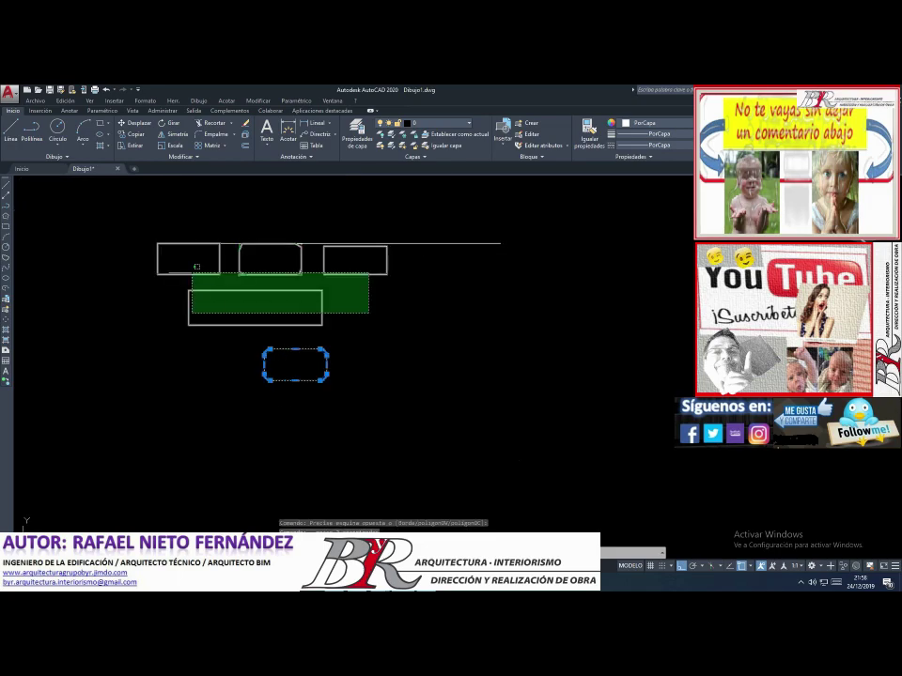
{"action": "left_click", "coordinate": [250, 321]}
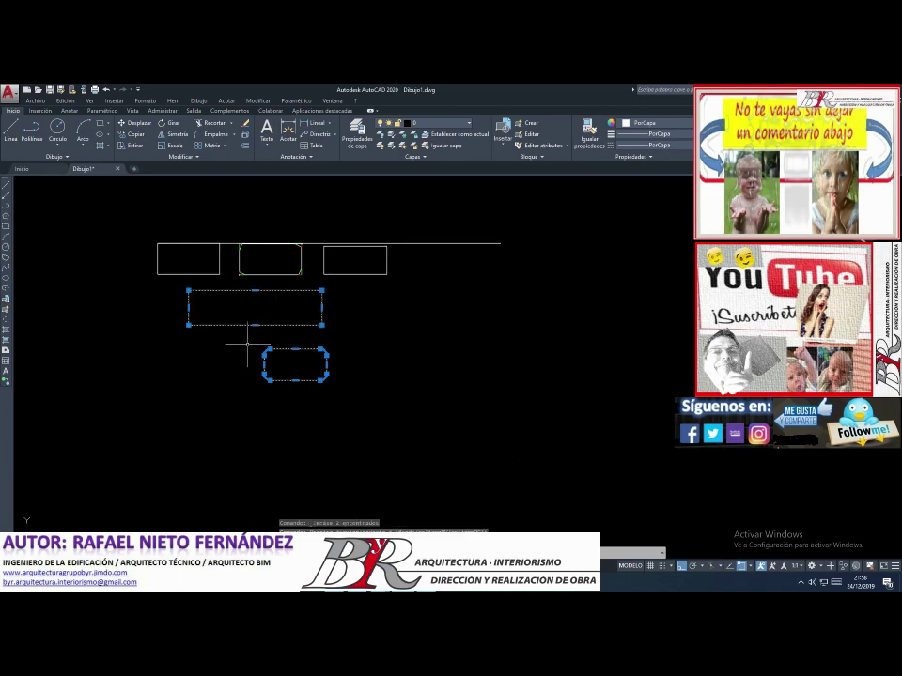
{"action": "key", "text": "Escape"}
{"action": "scroll", "coordinate": [287, 349], "scroll_direction": "up", "scroll_amount": 4}
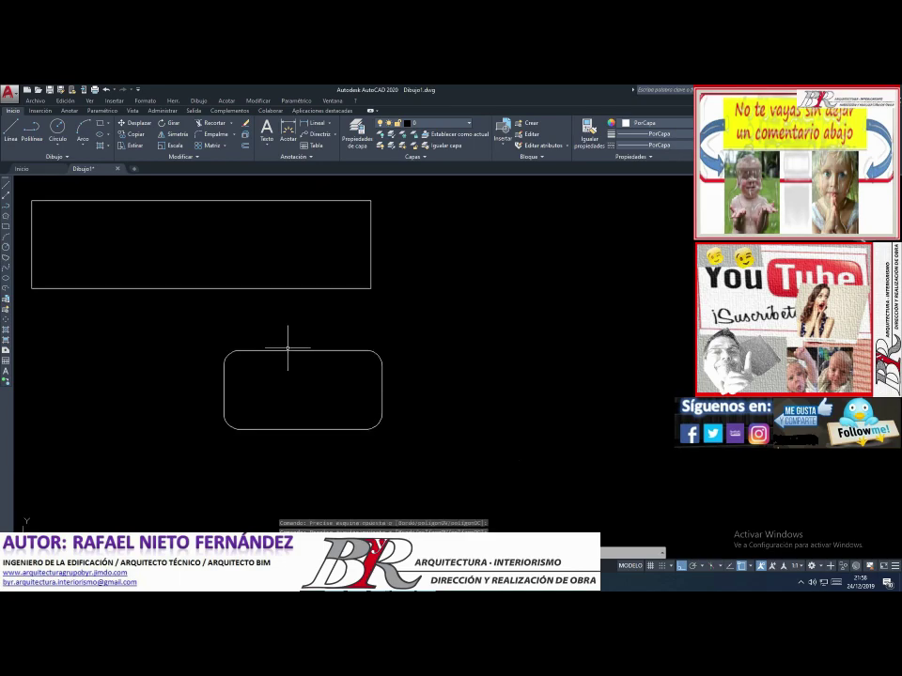
{"action": "left_click", "coordinate": [288, 350]}
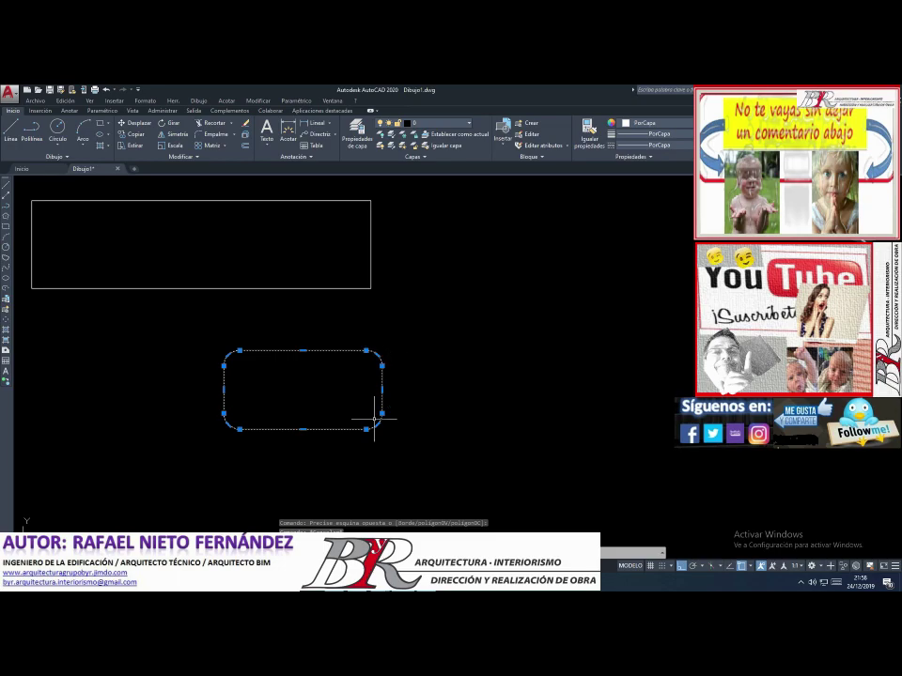
Curve the lower-right corner inward and swell the top-right corner into a large bulge
{"action": "scroll", "coordinate": [385, 414], "scroll_direction": "up", "scroll_amount": 5}
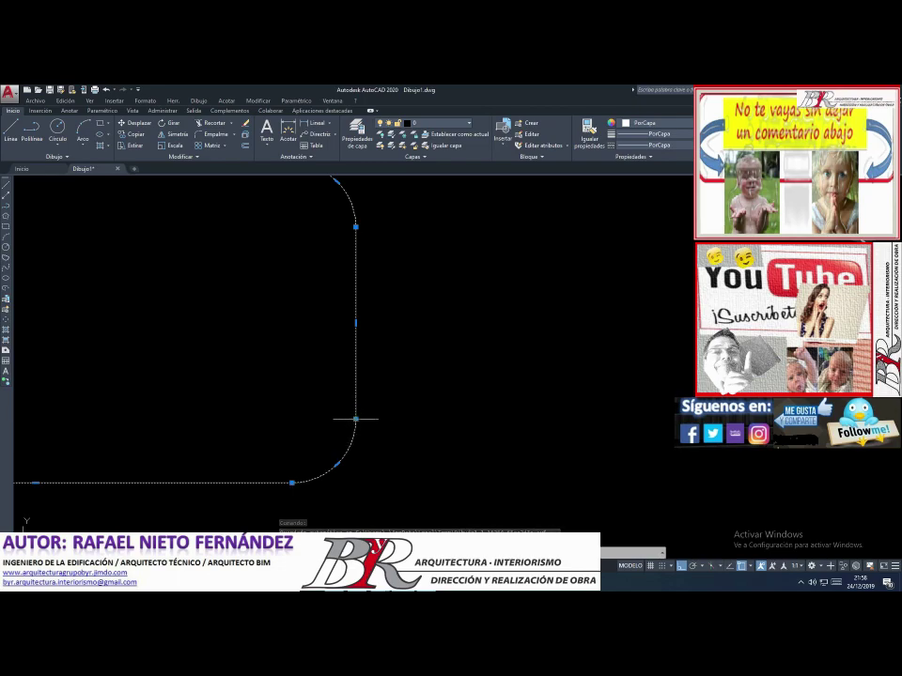
{"action": "left_click", "coordinate": [337, 465]}
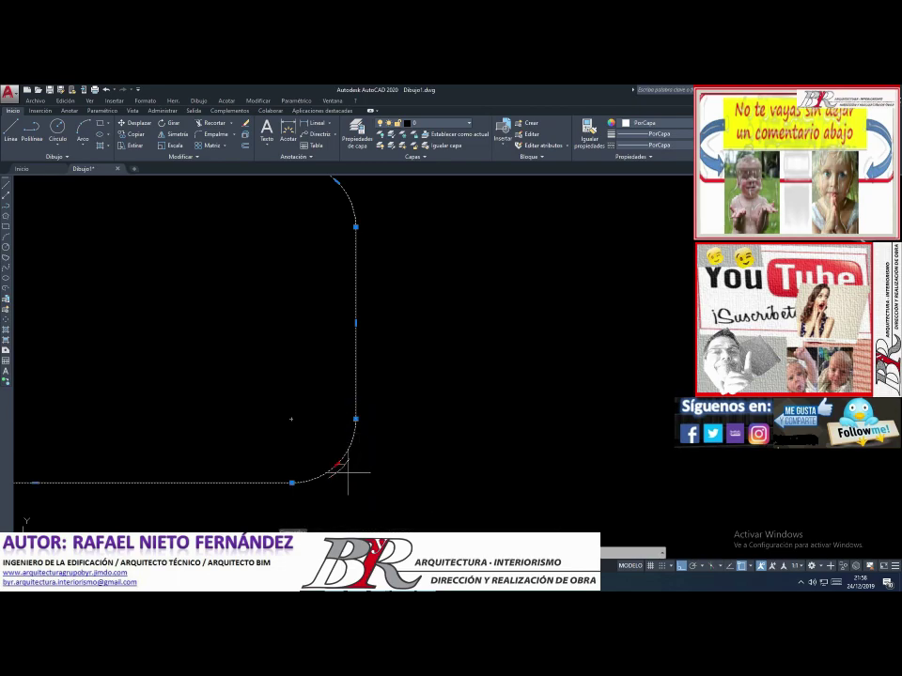
{"action": "left_click", "coordinate": [292, 433]}
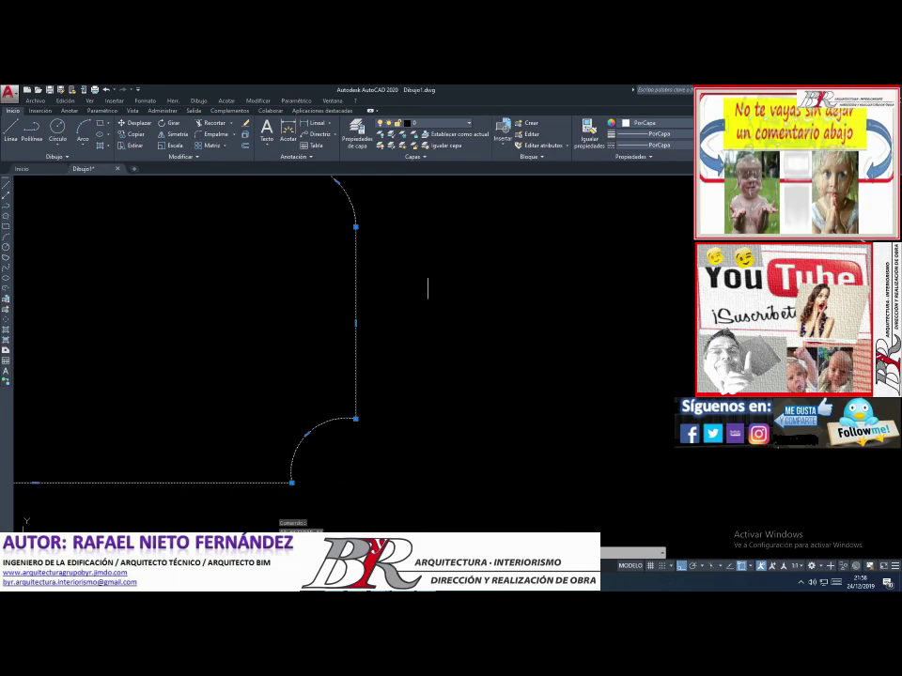
{"action": "scroll", "coordinate": [427, 288], "scroll_direction": "down", "scroll_amount": 5}
{"action": "scroll", "coordinate": [360, 261], "scroll_direction": "up", "scroll_amount": 3}
{"action": "left_click", "coordinate": [362, 255]}
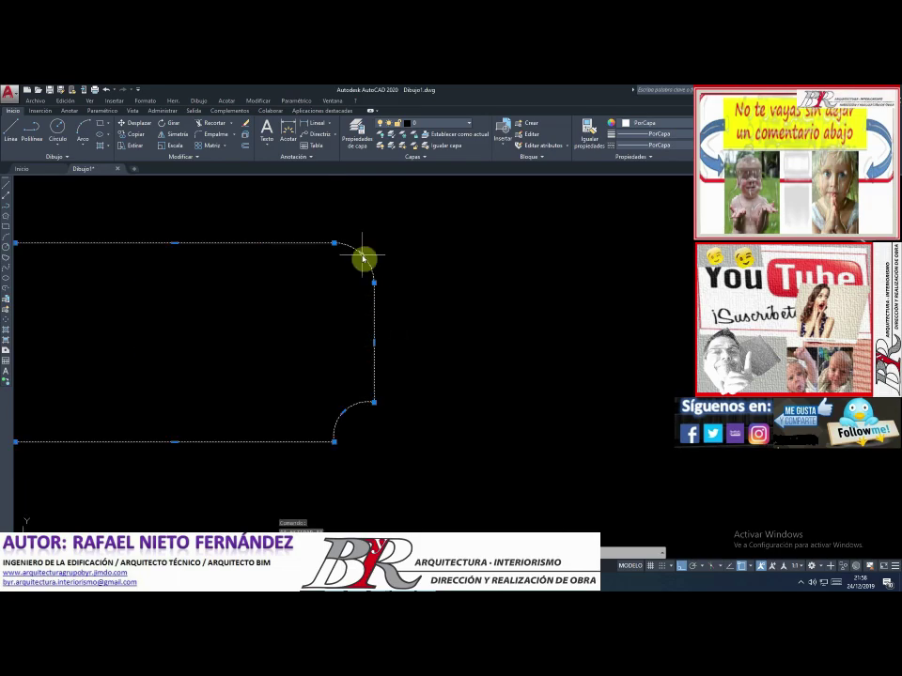
{"action": "left_click", "coordinate": [419, 201]}
{"action": "scroll", "coordinate": [345, 301], "scroll_direction": "down", "scroll_amount": 2}
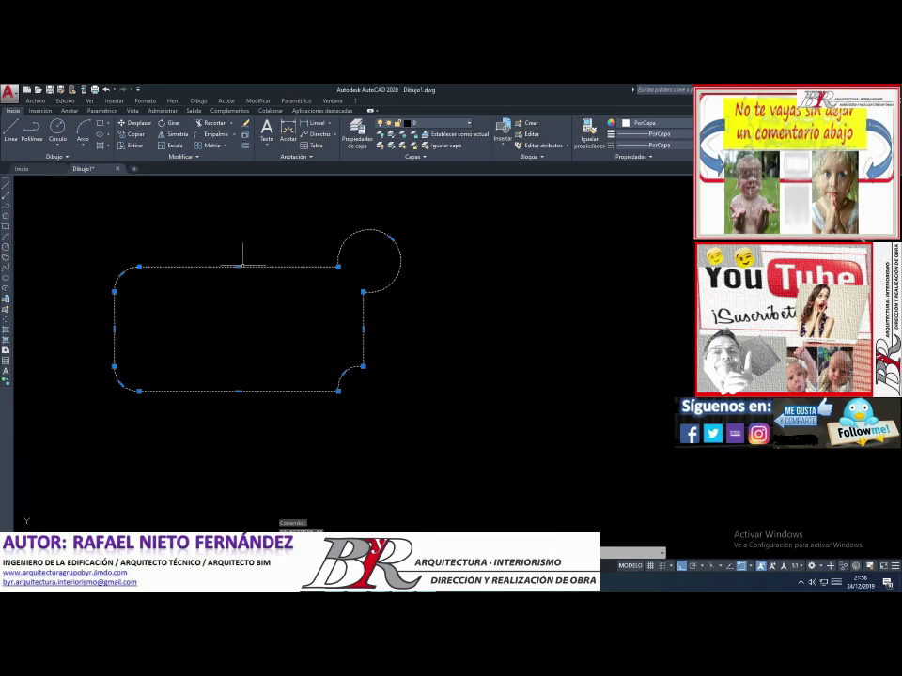
Raise the top edge, arc the top-left corner, and push out the left, bottom and right edges
{"action": "left_click", "coordinate": [238, 267]}
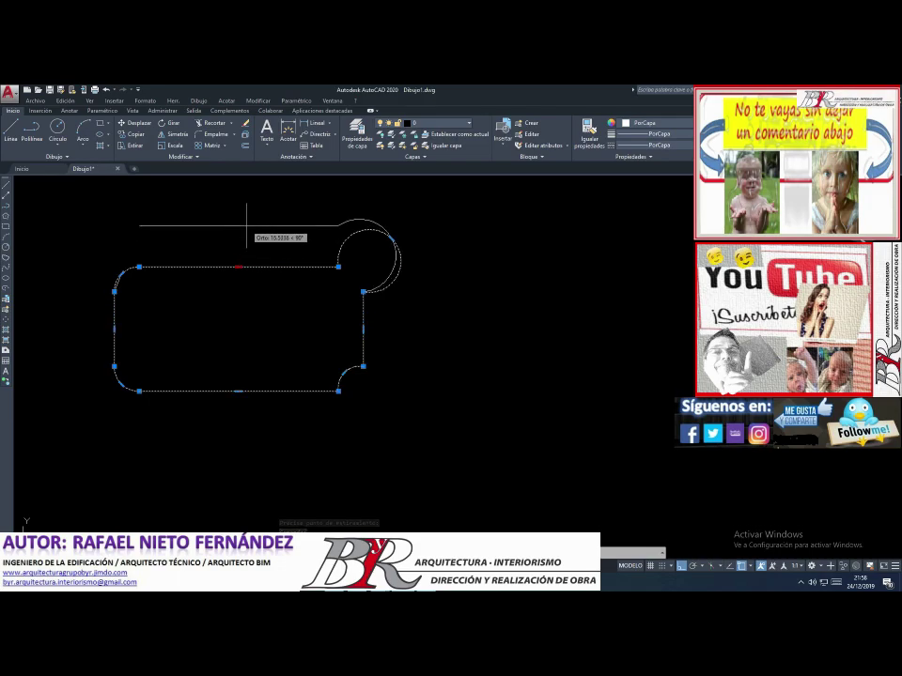
{"action": "left_click", "coordinate": [247, 225]}
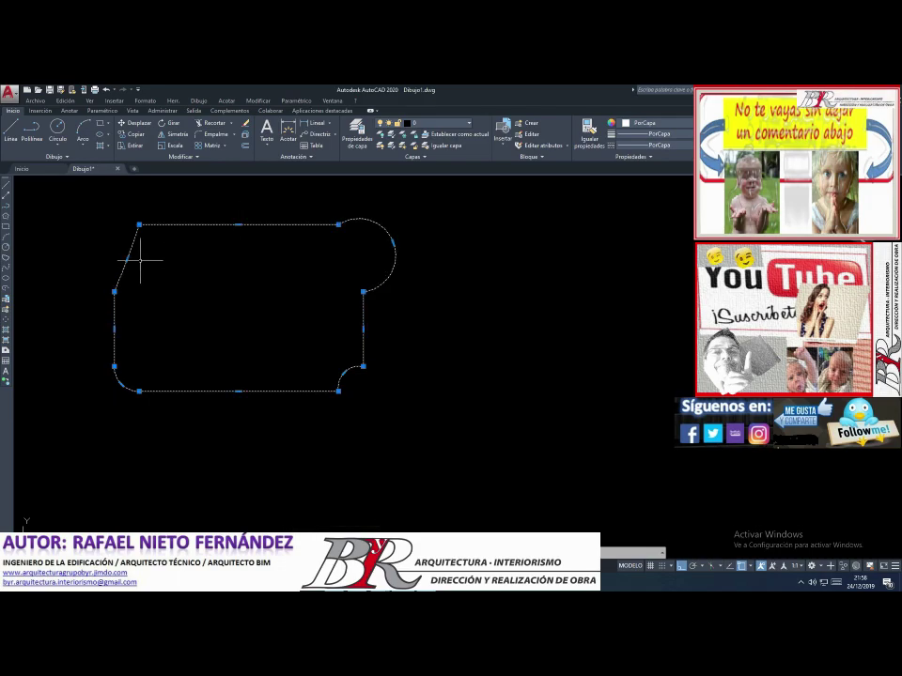
{"action": "left_click", "coordinate": [169, 294]}
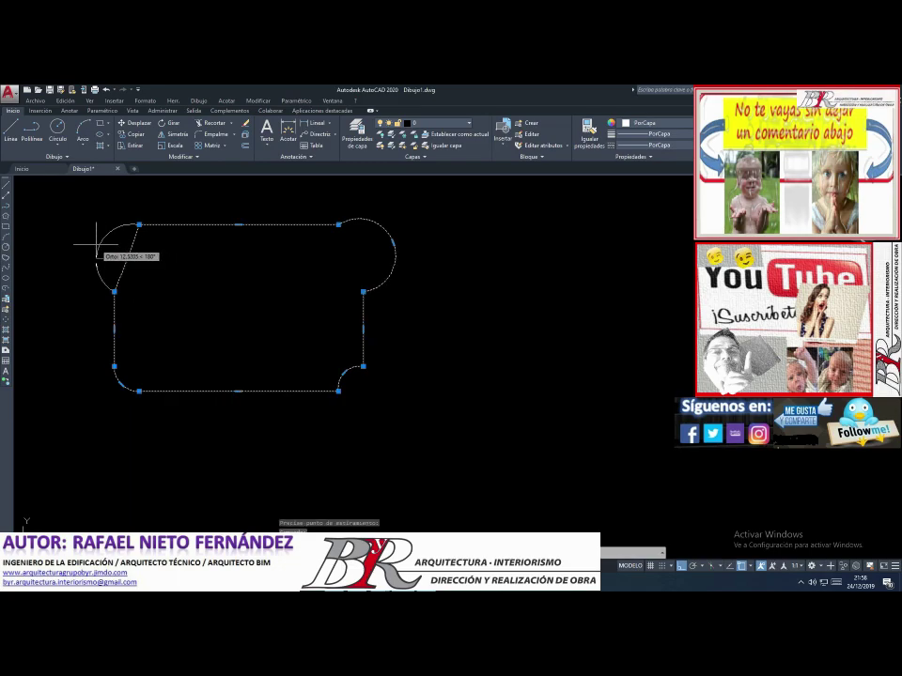
{"action": "left_click", "coordinate": [97, 249]}
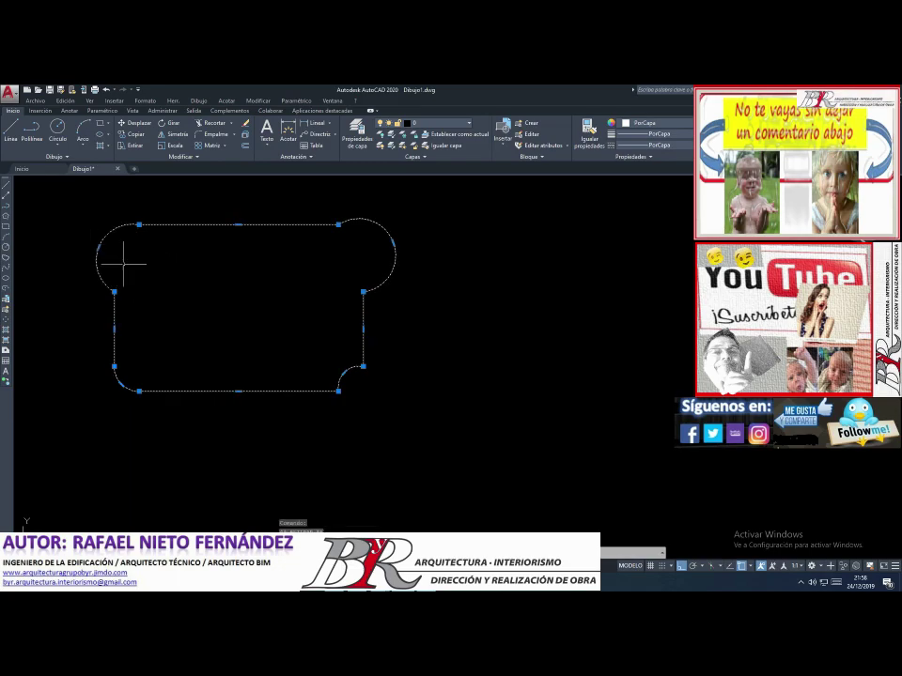
{"action": "left_click", "coordinate": [118, 383]}
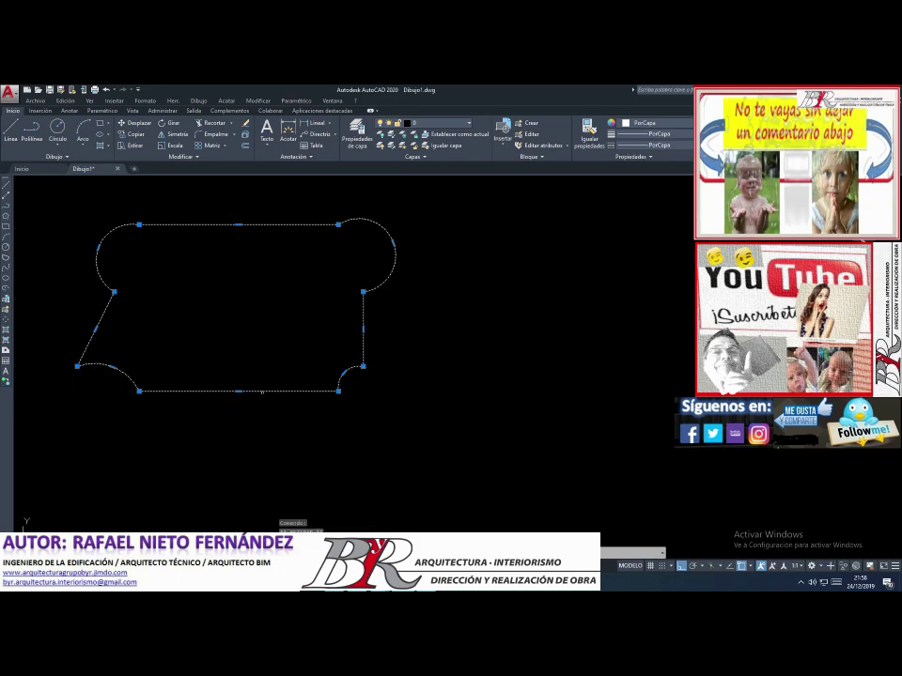
{"action": "left_click", "coordinate": [238, 390]}
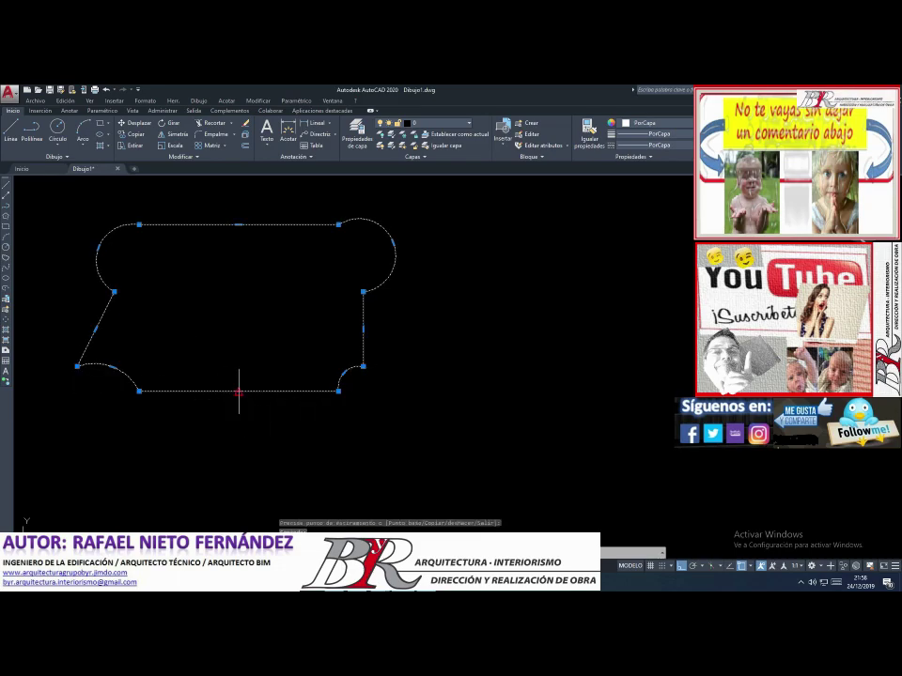
{"action": "left_click", "coordinate": [239, 449]}
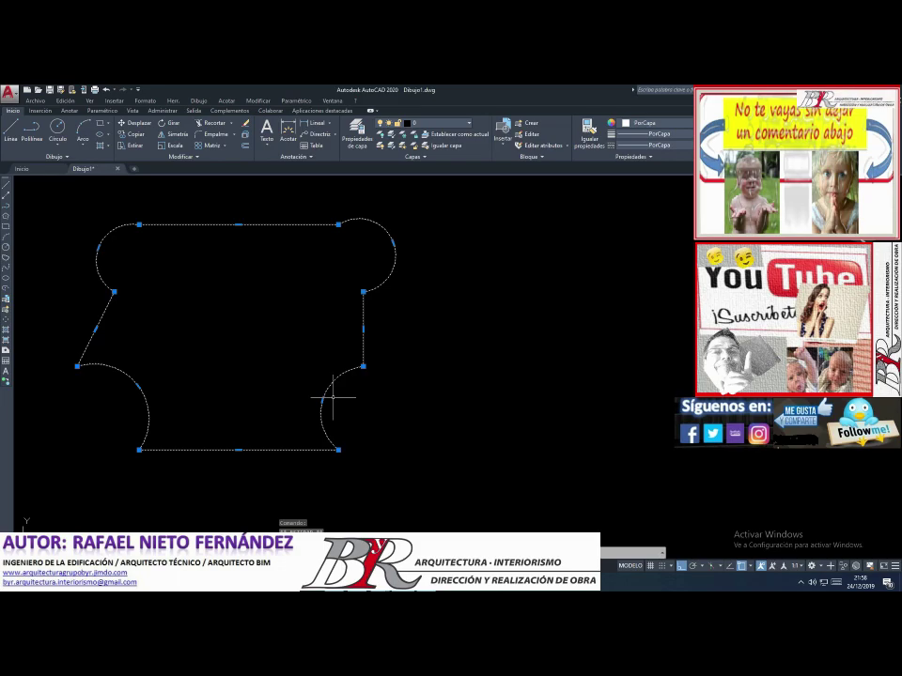
{"action": "left_click", "coordinate": [363, 329]}
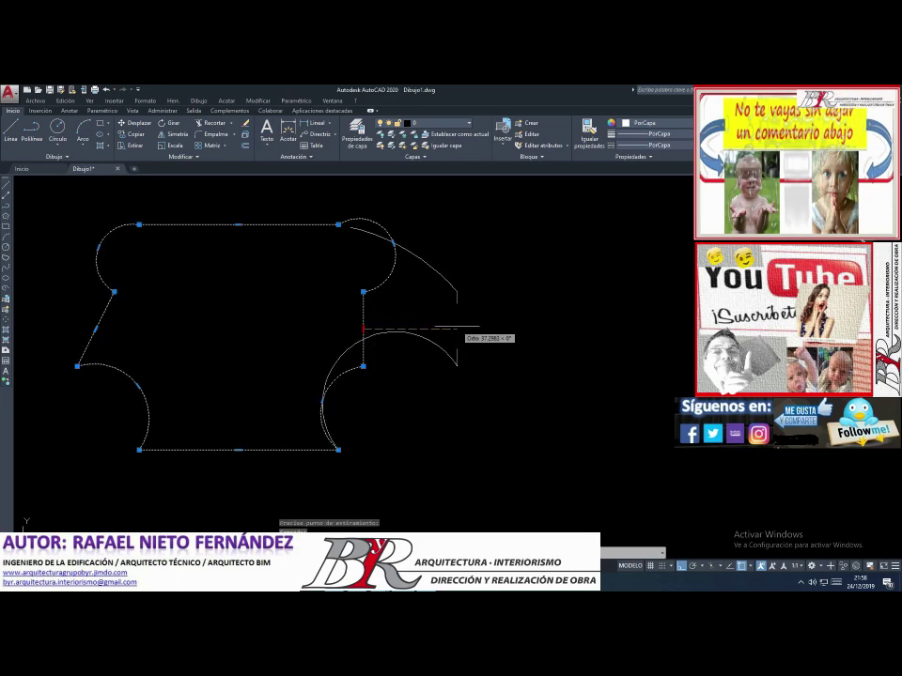
{"action": "left_click", "coordinate": [459, 329]}
{"action": "scroll", "coordinate": [351, 379], "scroll_direction": "down", "scroll_amount": 3}
{"action": "scroll", "coordinate": [309, 345], "scroll_direction": "up", "scroll_amount": 2}
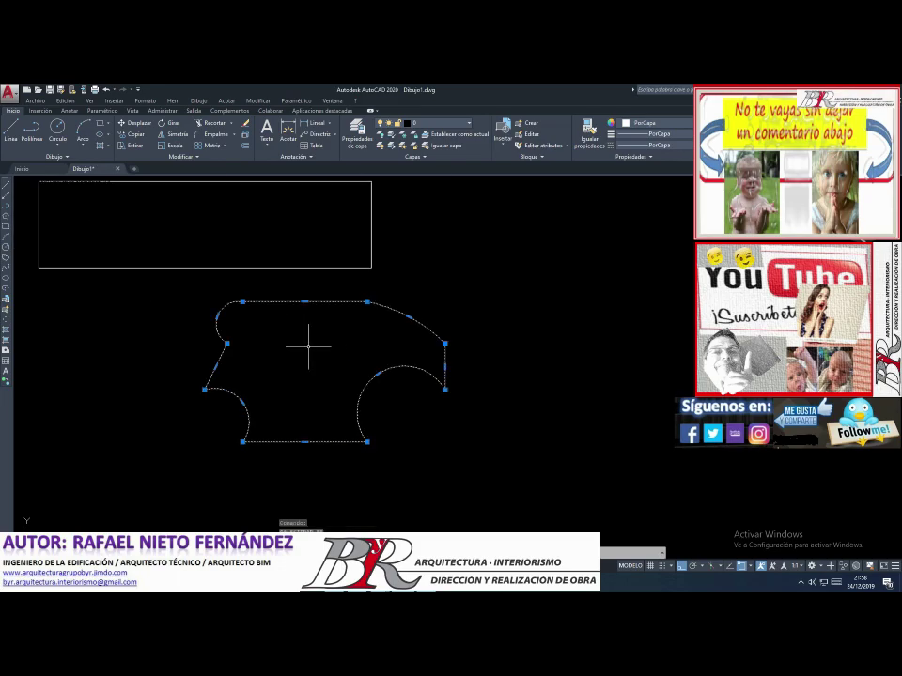
{"action": "scroll", "coordinate": [308, 346], "scroll_direction": "up", "scroll_amount": 4}
{"action": "scroll", "coordinate": [308, 346], "scroll_direction": "down", "scroll_amount": 2}
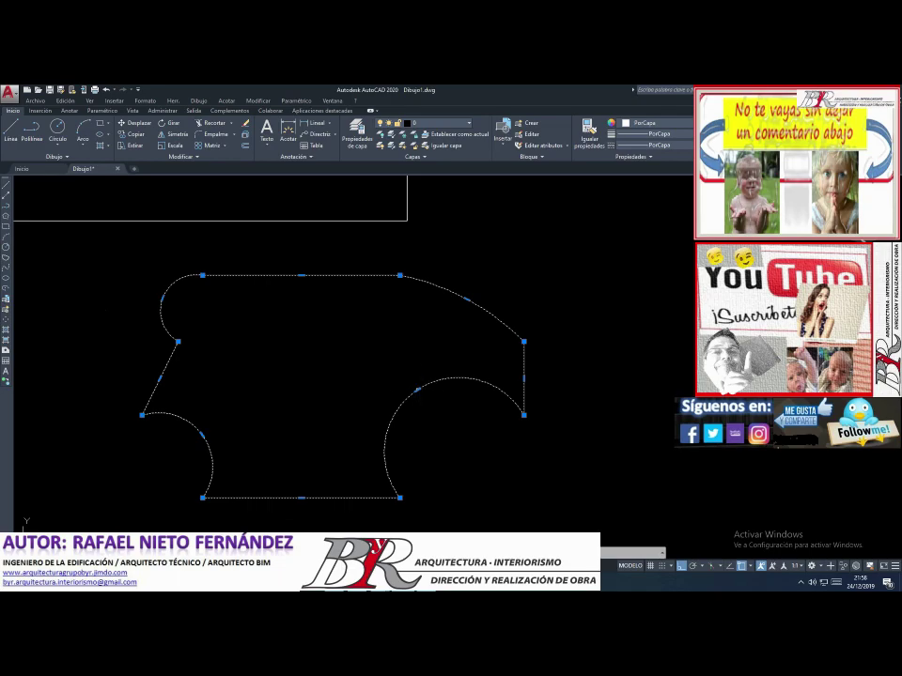
Adjust the bends of the lower-right and lower-left curves
{"action": "left_click", "coordinate": [416, 387]}
{"action": "left_click", "coordinate": [452, 441]}
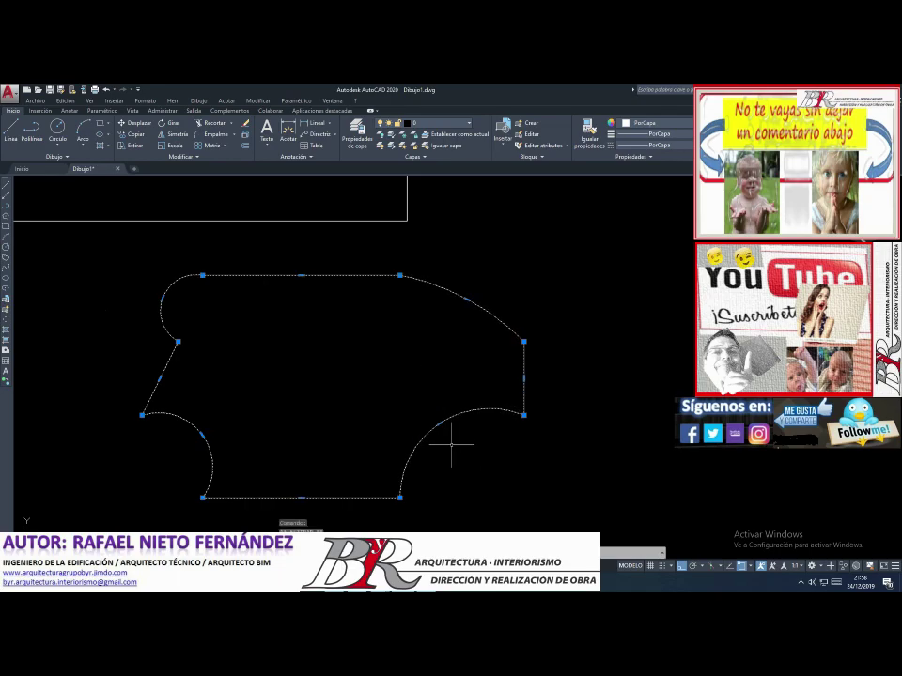
{"action": "scroll", "coordinate": [301, 382], "scroll_direction": "down", "scroll_amount": 2}
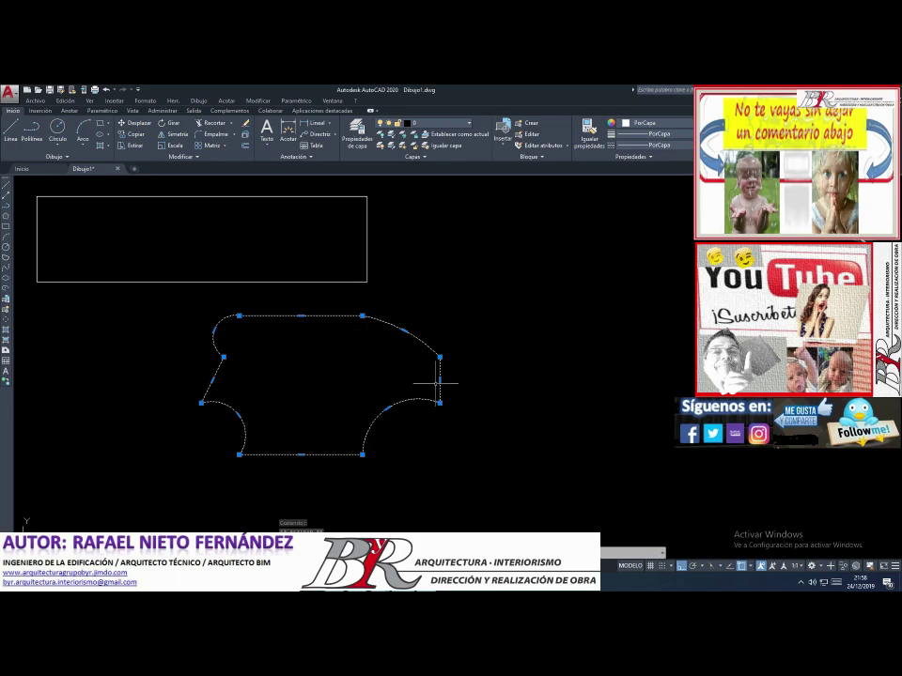
{"action": "scroll", "coordinate": [349, 392], "scroll_direction": "up", "scroll_amount": 2}
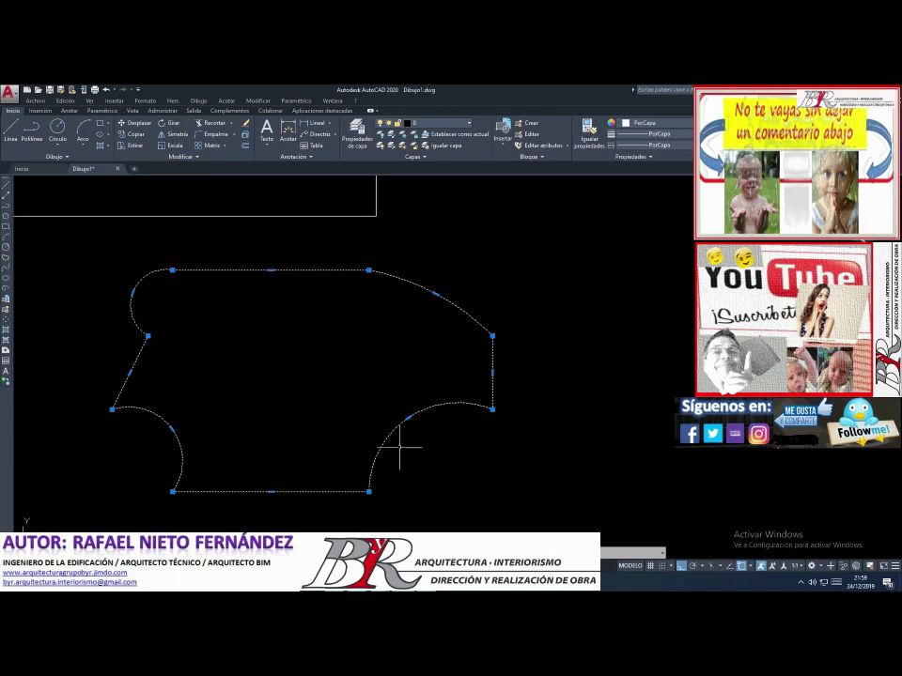
{"action": "left_click", "coordinate": [172, 427]}
{"action": "left_click", "coordinate": [160, 438]}
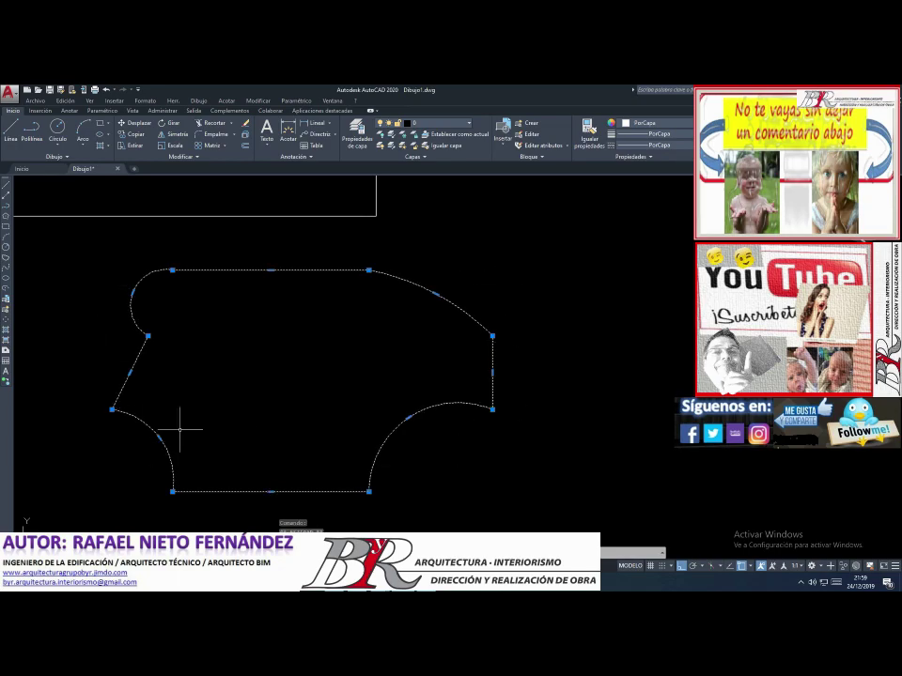
Explode the outline into lines and arcs, and move its top straight line down inside the shape
{"action": "left_click", "coordinate": [245, 139]}
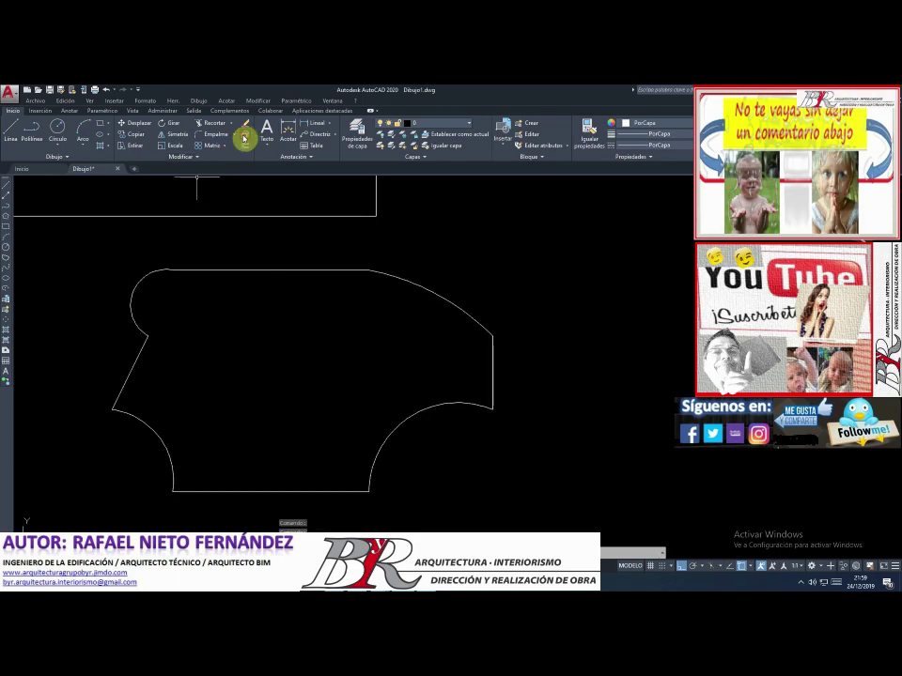
{"action": "left_click", "coordinate": [261, 270]}
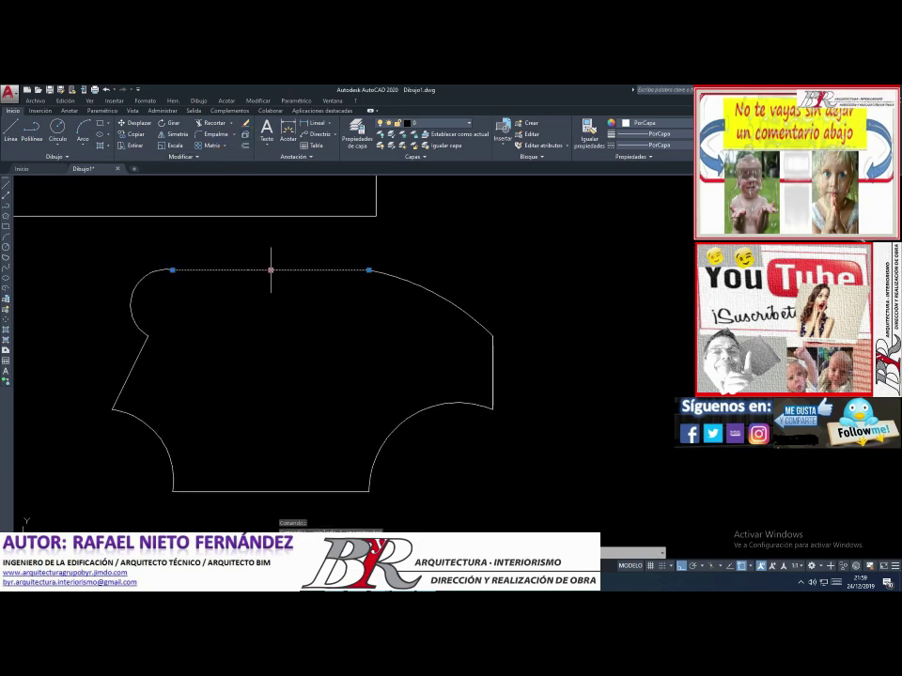
{"action": "left_click", "coordinate": [271, 270]}
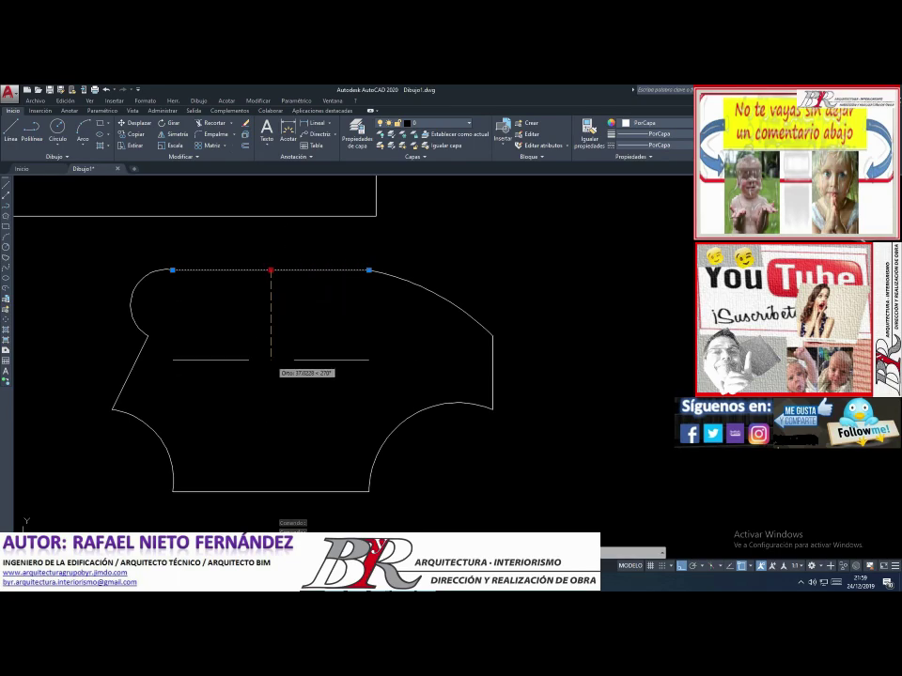
{"action": "left_click", "coordinate": [271, 370]}
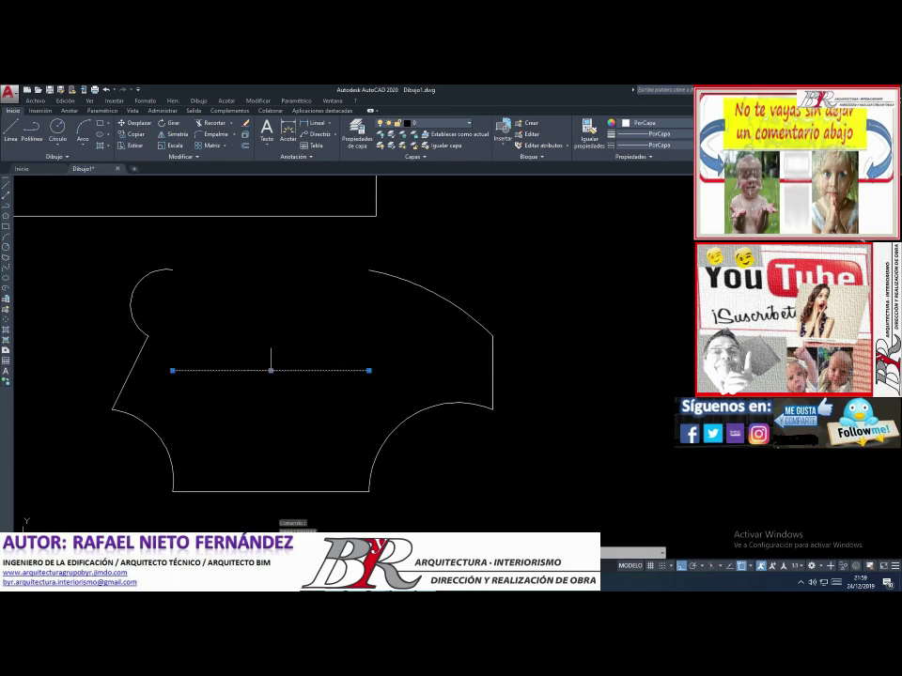
Raise the bottom straight line and stretch the right vertical line inward to the left
{"action": "left_click", "coordinate": [256, 489]}
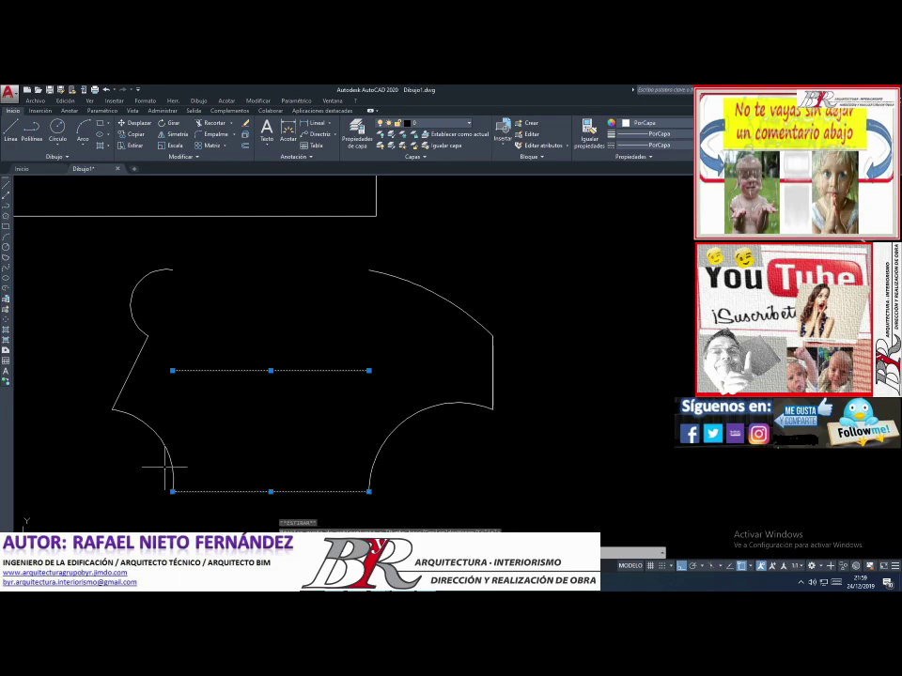
{"action": "left_click", "coordinate": [270, 416]}
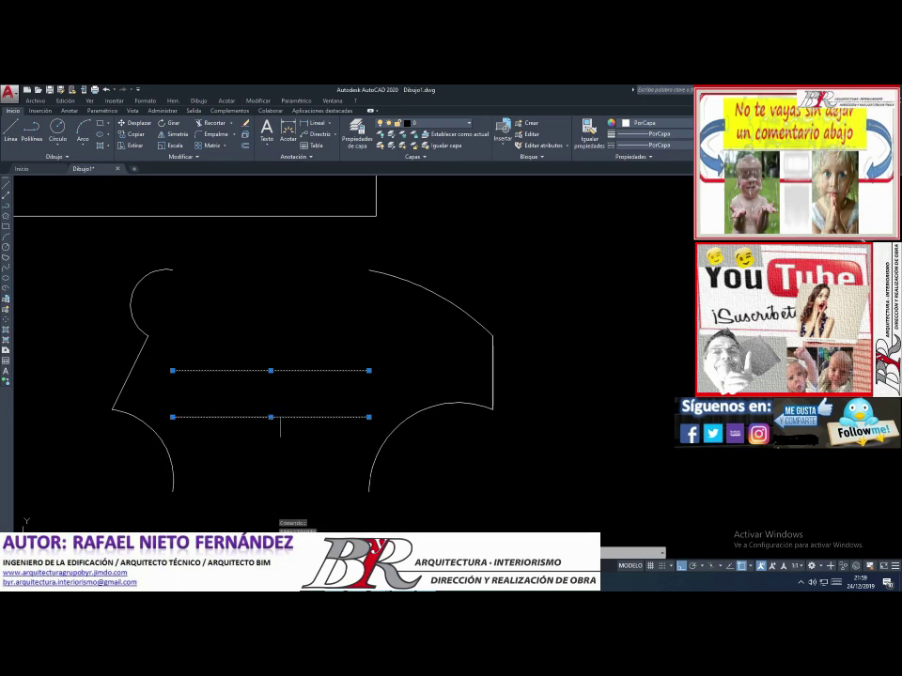
{"action": "left_click", "coordinate": [414, 413]}
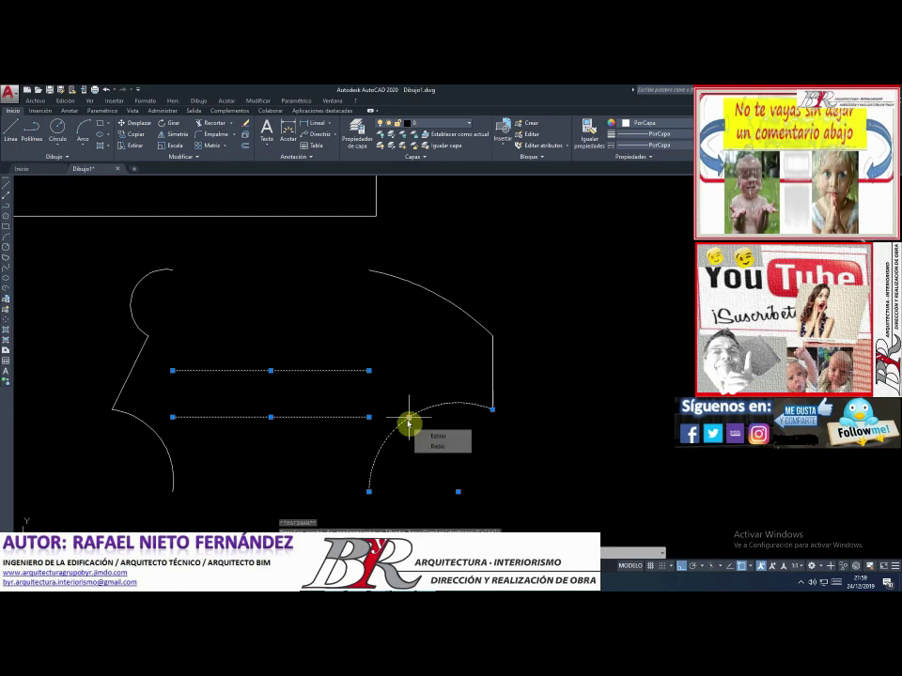
{"action": "left_click", "coordinate": [492, 373]}
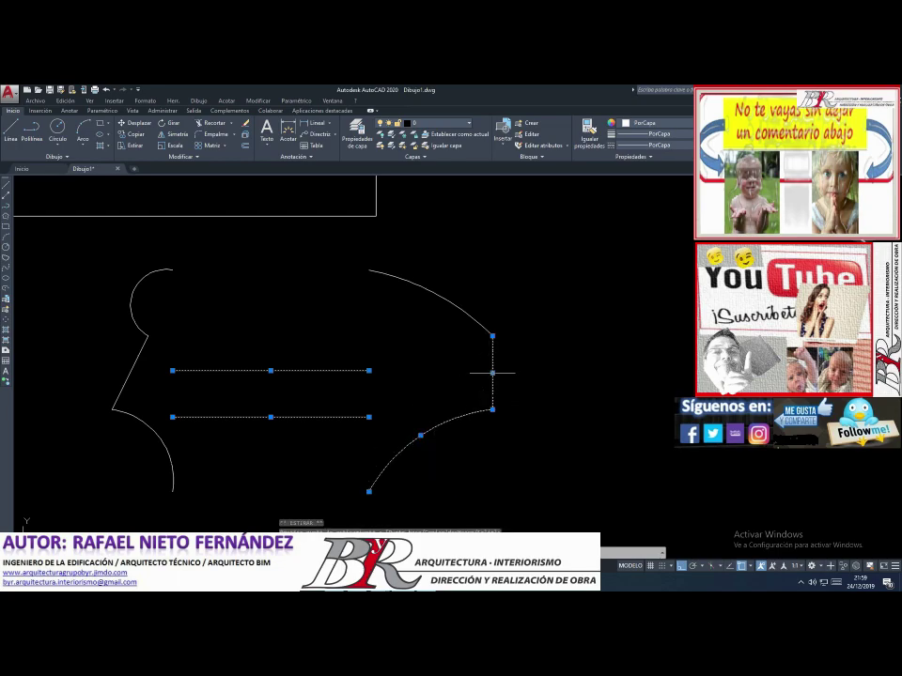
{"action": "left_click", "coordinate": [492, 373]}
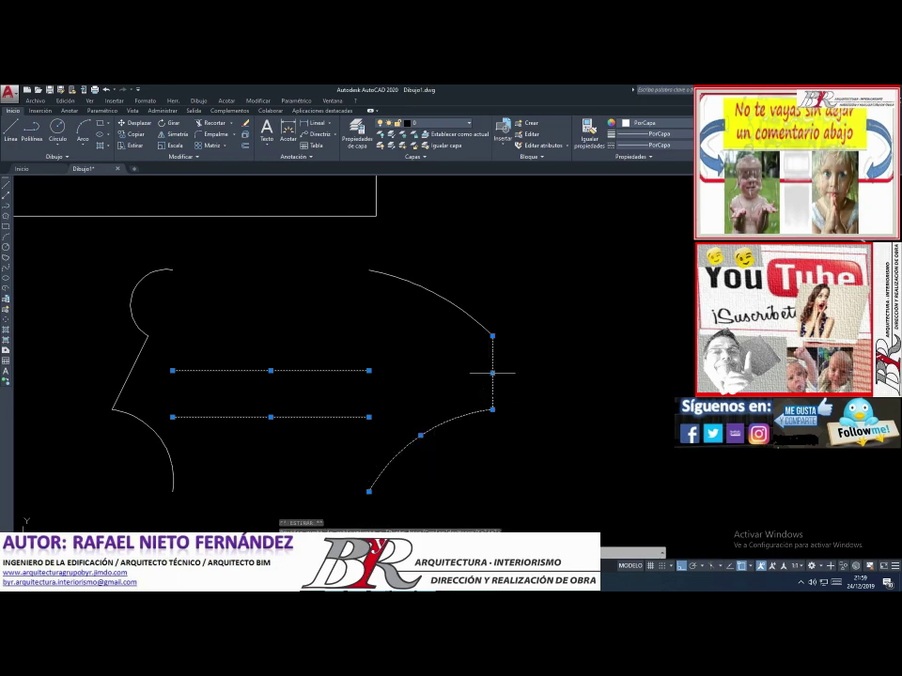
{"action": "left_click", "coordinate": [415, 373]}
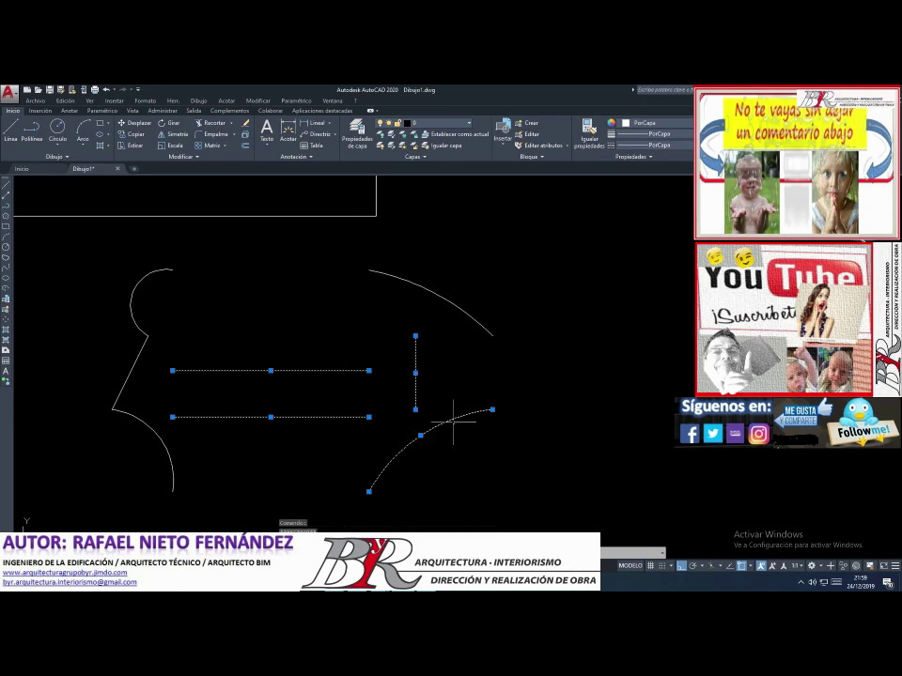
{"action": "key", "text": "Escape"}
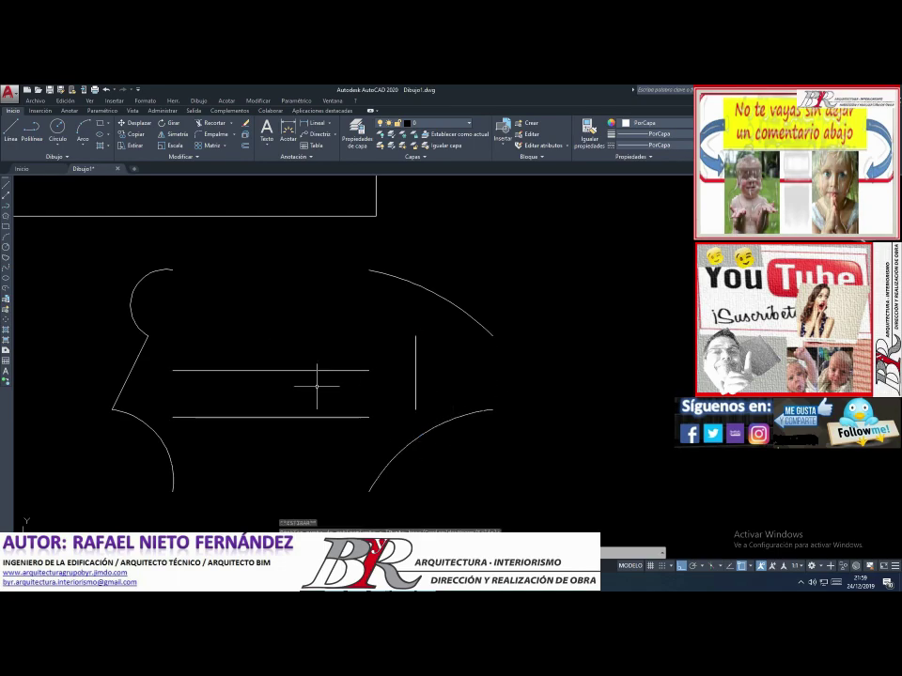
{"action": "scroll", "coordinate": [305, 385], "scroll_direction": "down", "scroll_amount": 2}
Window-select the reshaped outline pieces and erase them, leaving only the rectangles
{"action": "left_click", "coordinate": [123, 301]}
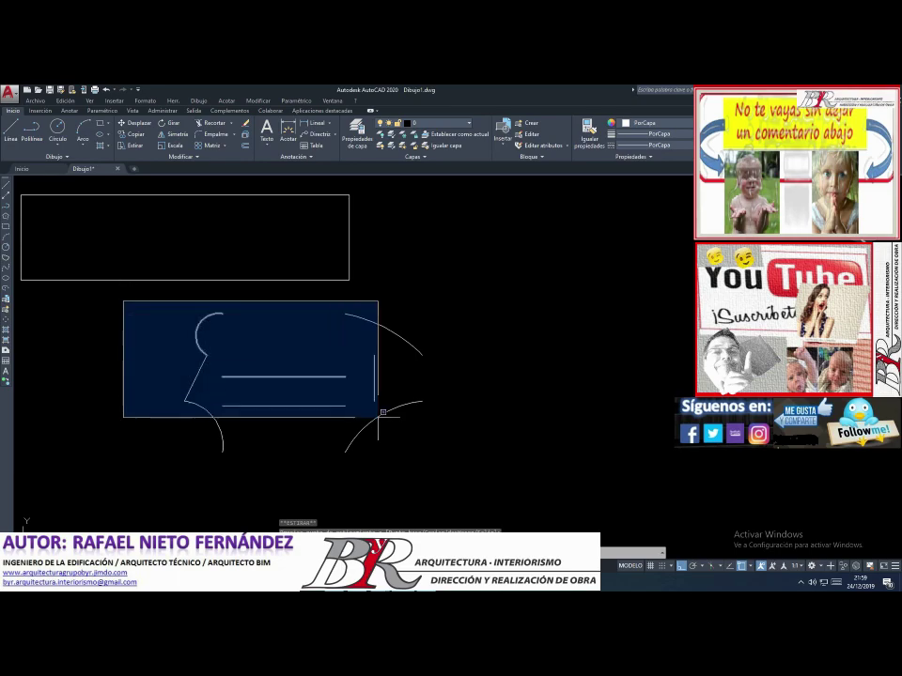
{"action": "left_click", "coordinate": [471, 487]}
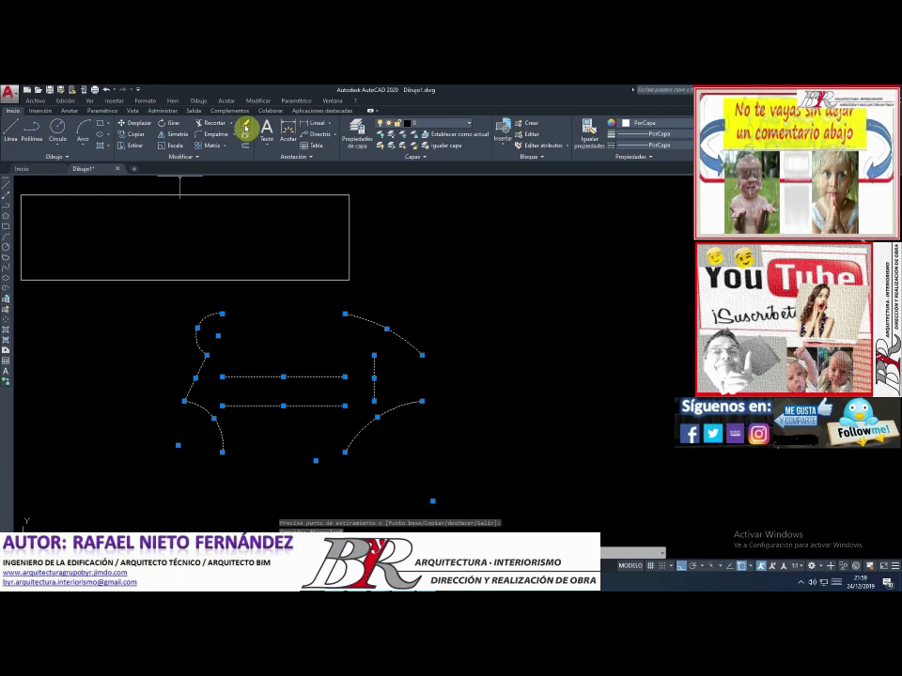
{"action": "left_click", "coordinate": [246, 127]}
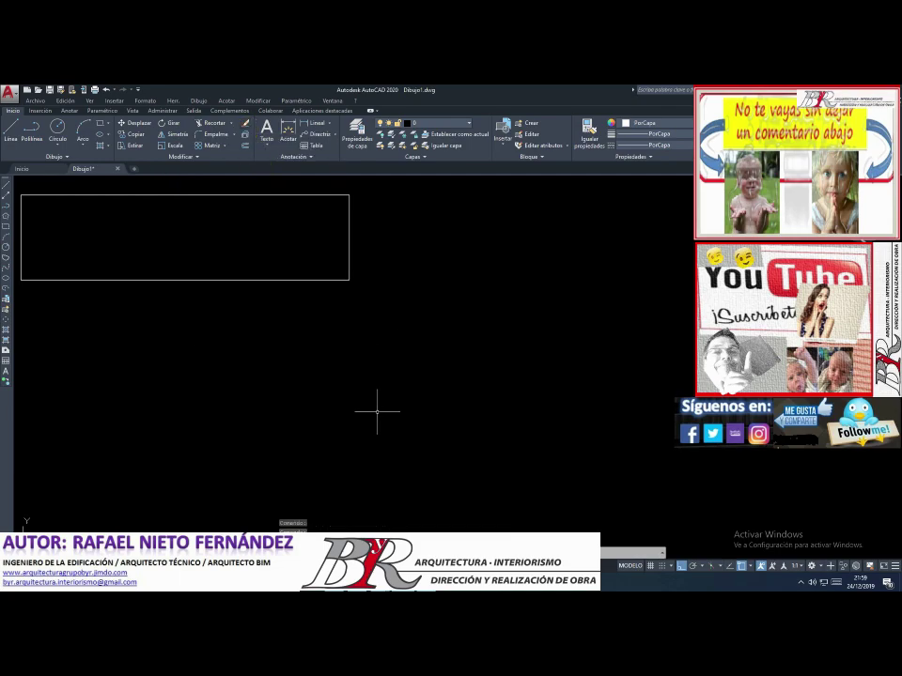
{"action": "left_click", "coordinate": [104, 127]}
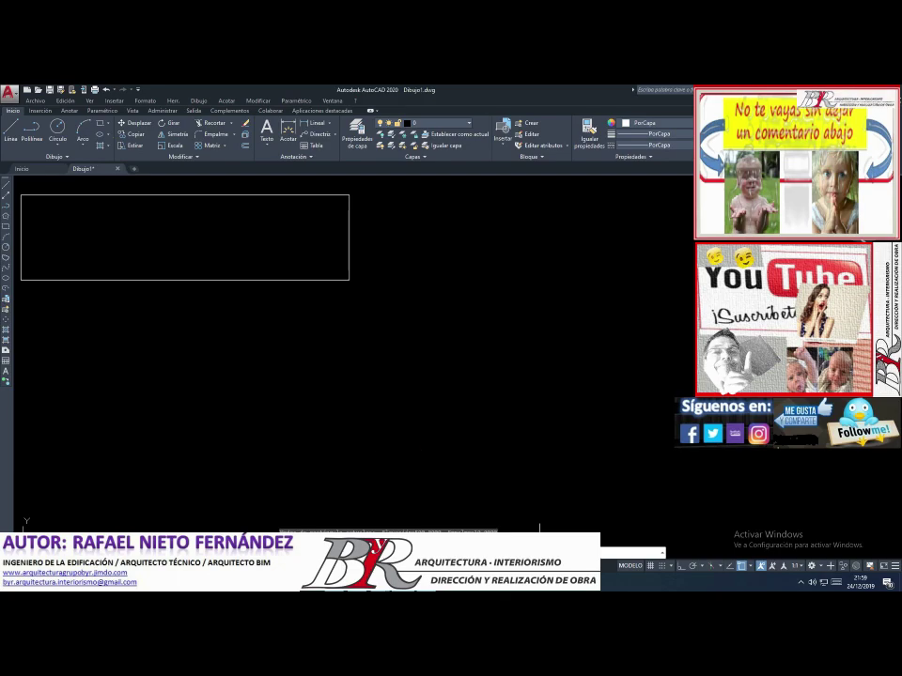
{"action": "scroll", "coordinate": [379, 448], "scroll_direction": "down", "scroll_amount": 6}
{"action": "scroll", "coordinate": [468, 371], "scroll_direction": "up", "scroll_amount": 2}
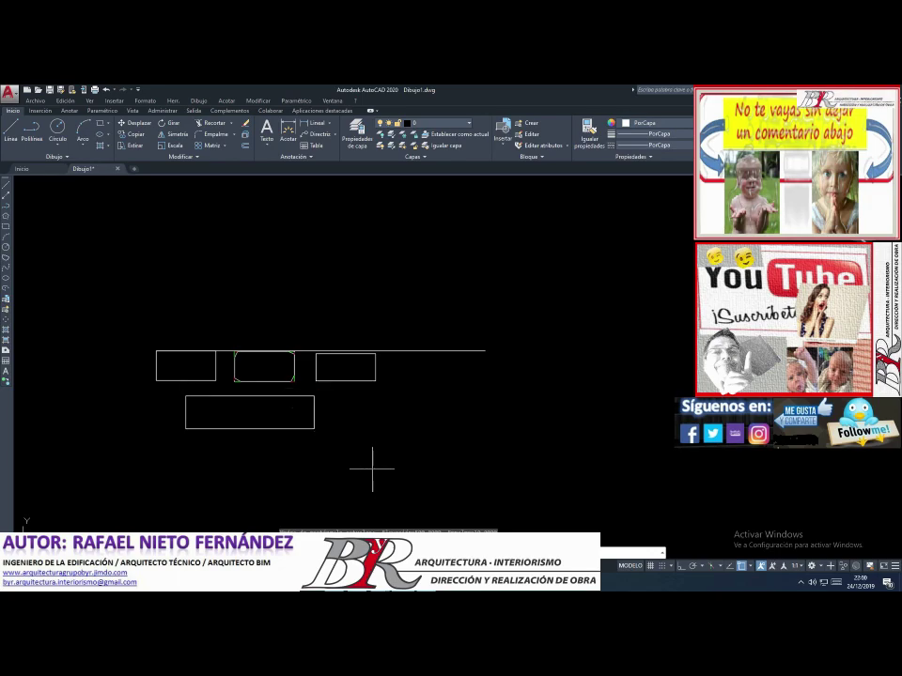
Repeat RECTANG with elevation 500, fillet 10 and thickness 25, picking a first corner
{"action": "key", "text": "Return"}
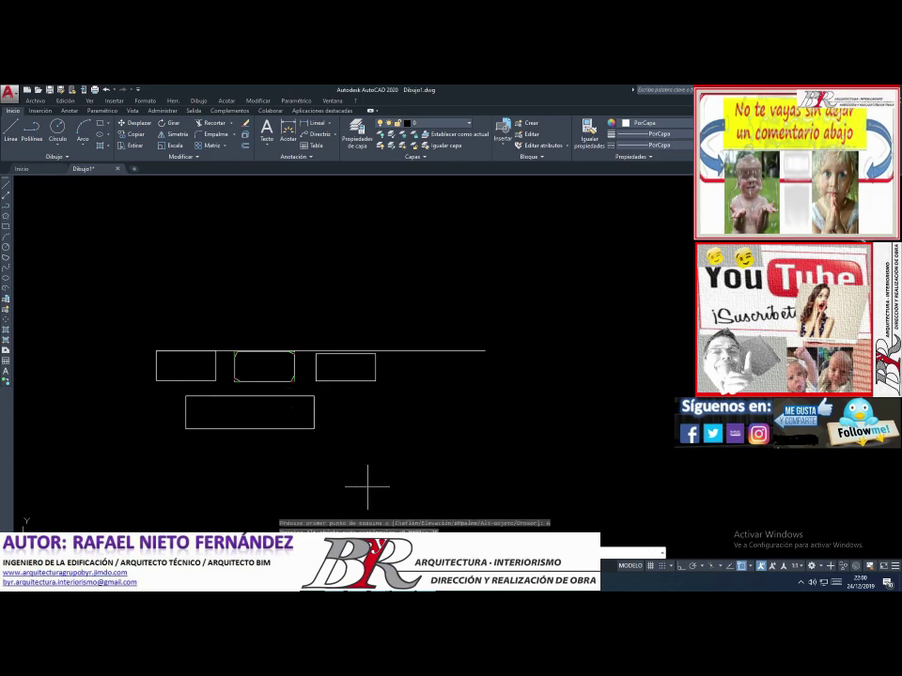
{"action": "left_click", "coordinate": [373, 487]}
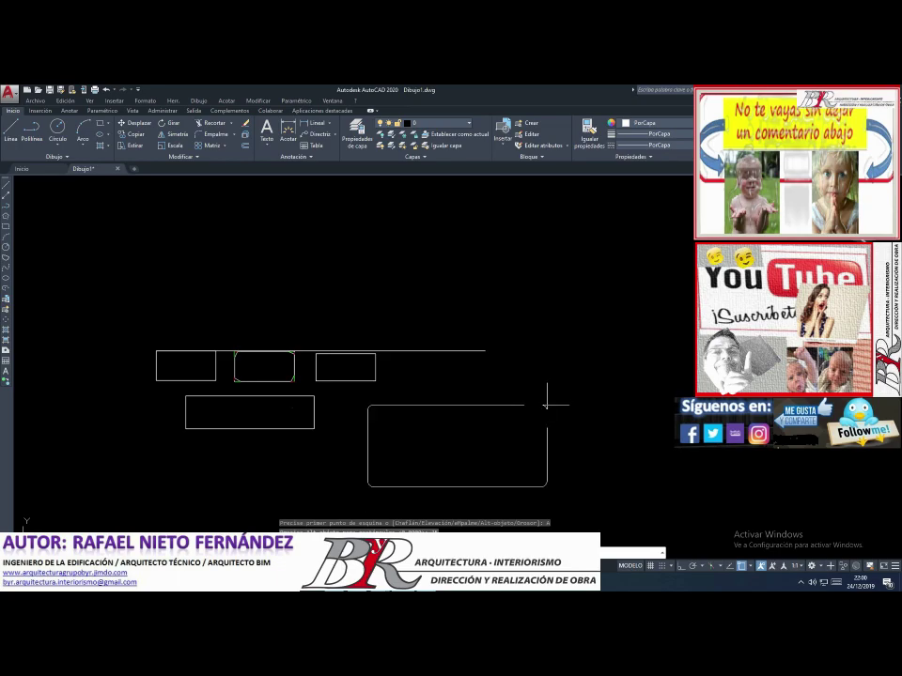
{"action": "scroll", "coordinate": [545, 405], "scroll_direction": "up", "scroll_amount": 3}
{"action": "scroll", "coordinate": [547, 410], "scroll_direction": "down", "scroll_amount": 1}
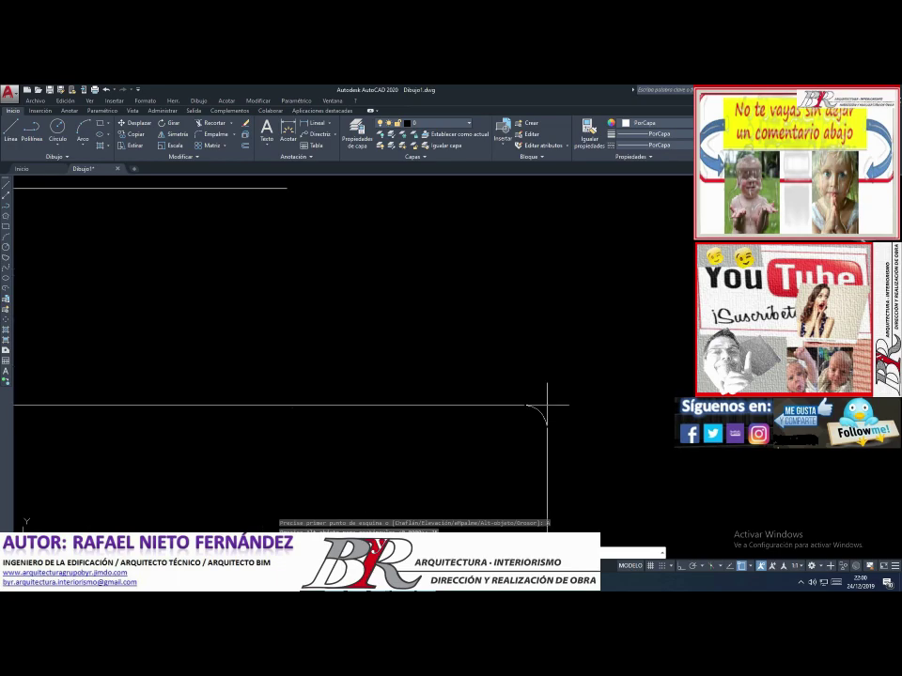
{"action": "scroll", "coordinate": [547, 413], "scroll_direction": "up", "scroll_amount": 5}
{"action": "scroll", "coordinate": [470, 420], "scroll_direction": "down", "scroll_amount": 5}
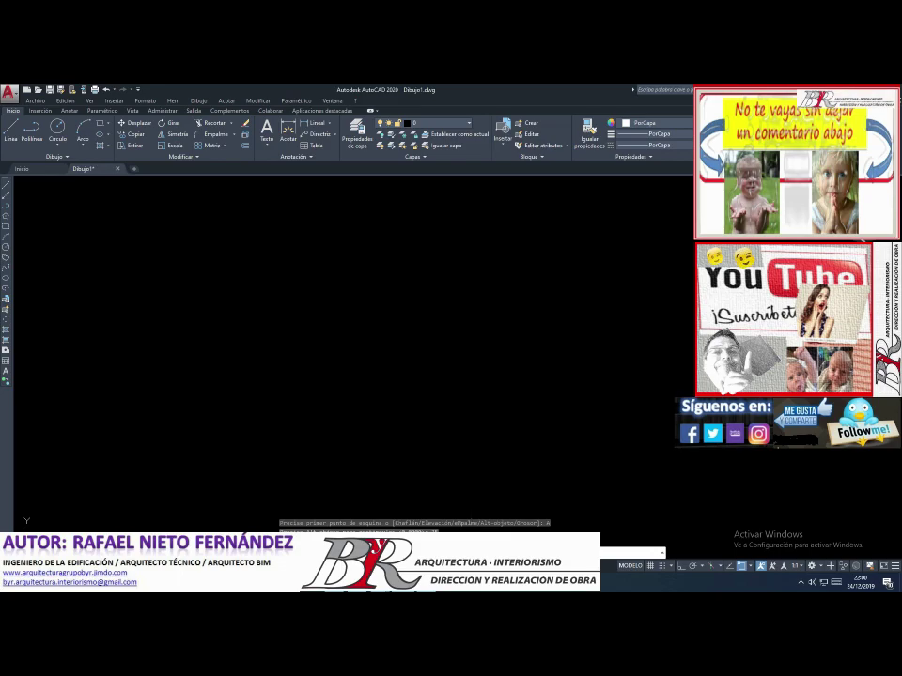
{"action": "scroll", "coordinate": [439, 383], "scroll_direction": "up", "scroll_amount": 3}
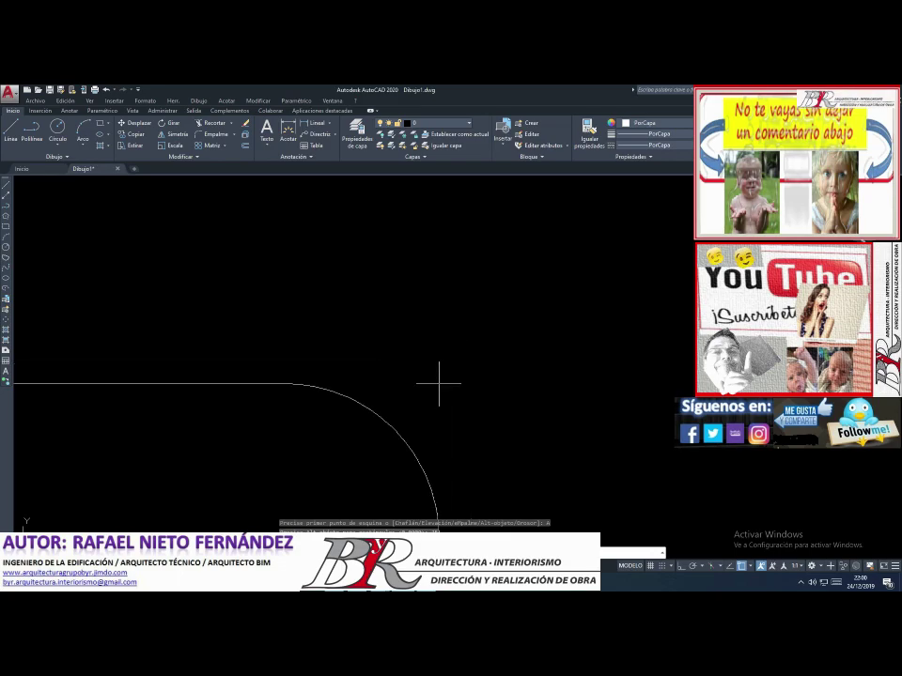
{"action": "scroll", "coordinate": [439, 383], "scroll_direction": "down", "scroll_amount": 2}
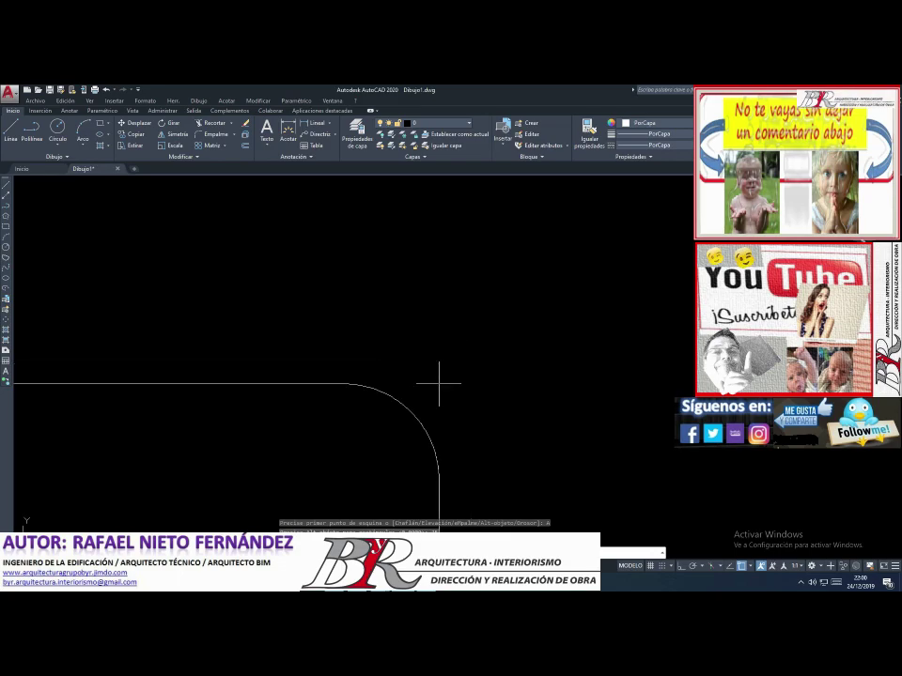
{"action": "scroll", "coordinate": [439, 383], "scroll_direction": "down", "scroll_amount": 2}
{"action": "scroll", "coordinate": [439, 383], "scroll_direction": "down", "scroll_amount": 1}
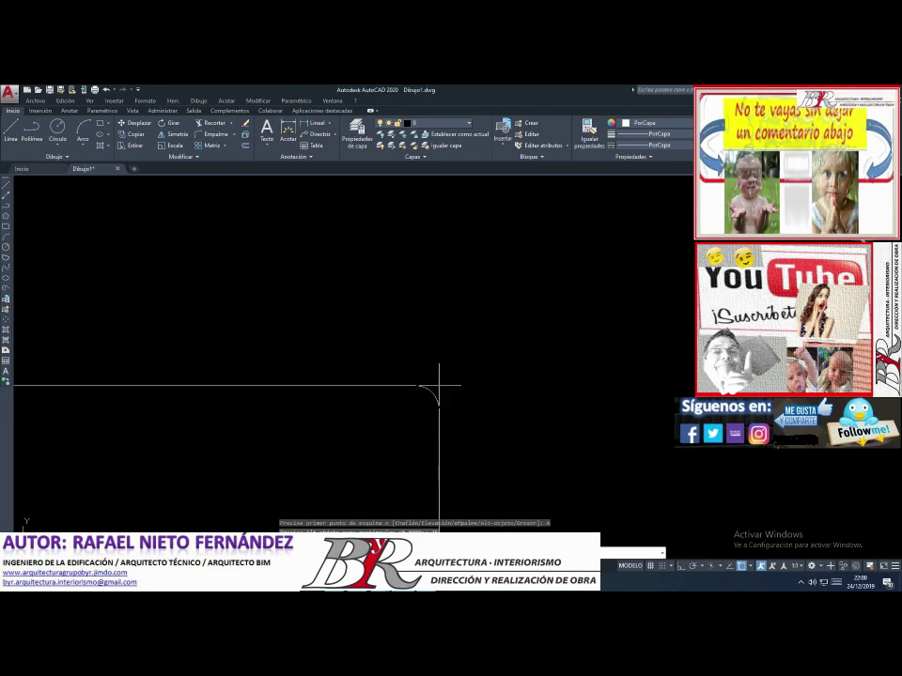
{"action": "scroll", "coordinate": [438, 383], "scroll_direction": "down", "scroll_amount": 5}
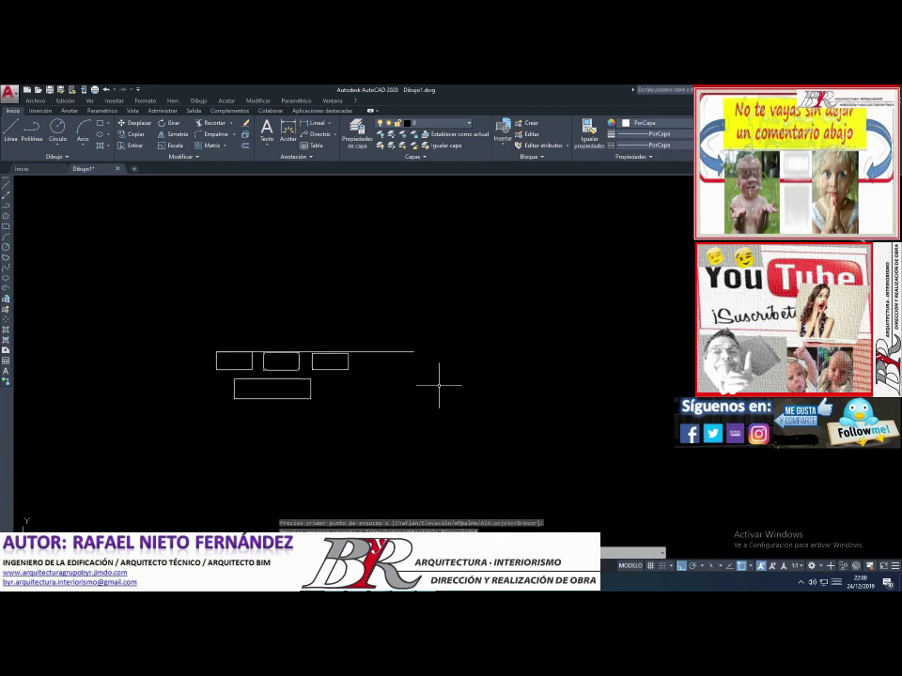
{"action": "scroll", "coordinate": [437, 382], "scroll_direction": "up", "scroll_amount": 2}
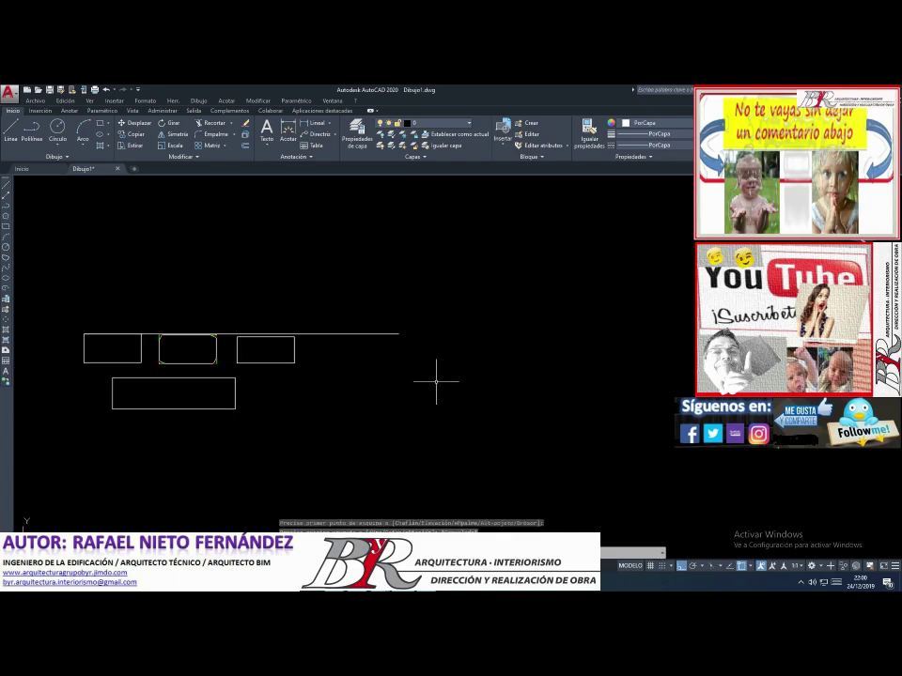
{"action": "scroll", "coordinate": [298, 316], "scroll_direction": "up", "scroll_amount": 7}
{"action": "scroll", "coordinate": [376, 368], "scroll_direction": "up", "scroll_amount": 1}
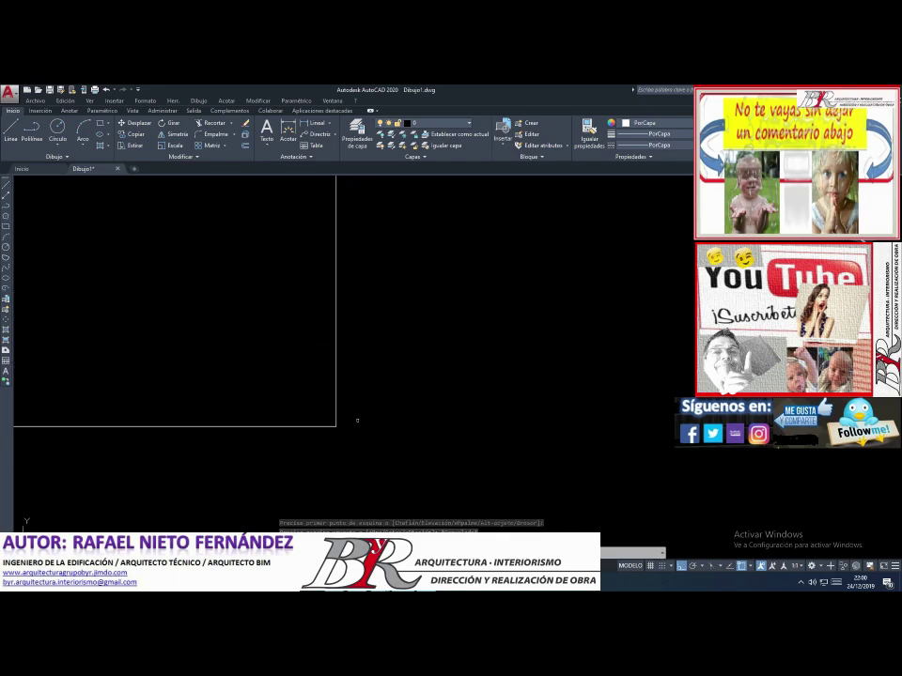
{"action": "scroll", "coordinate": [357, 420], "scroll_direction": "down", "scroll_amount": 1}
{"action": "scroll", "coordinate": [357, 420], "scroll_direction": "down", "scroll_amount": 3}
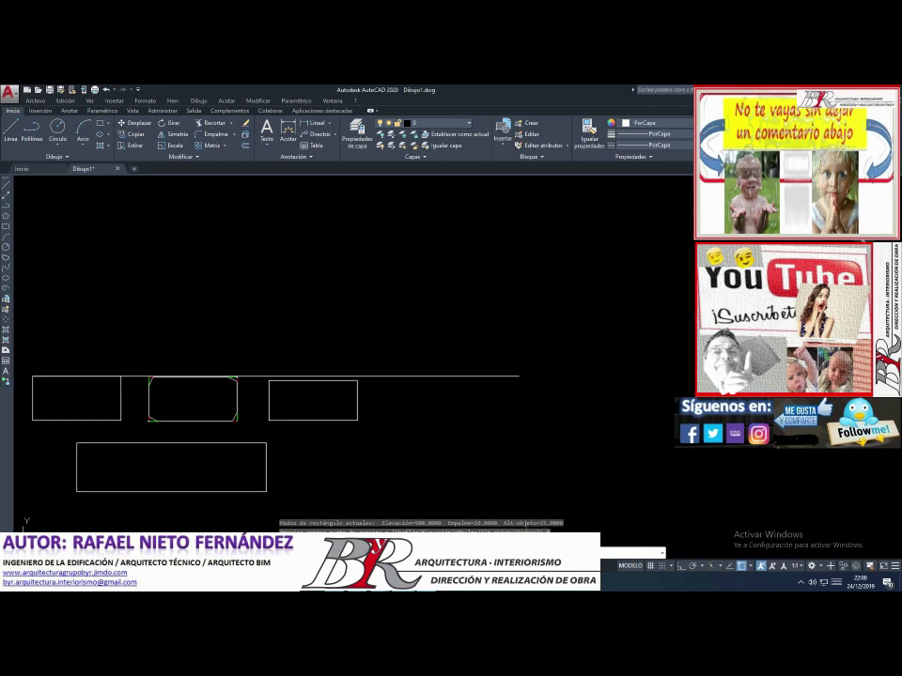
Start a large rectangle right of the row with fillet 0 and thickness 25
{"action": "left_click", "coordinate": [496, 472]}
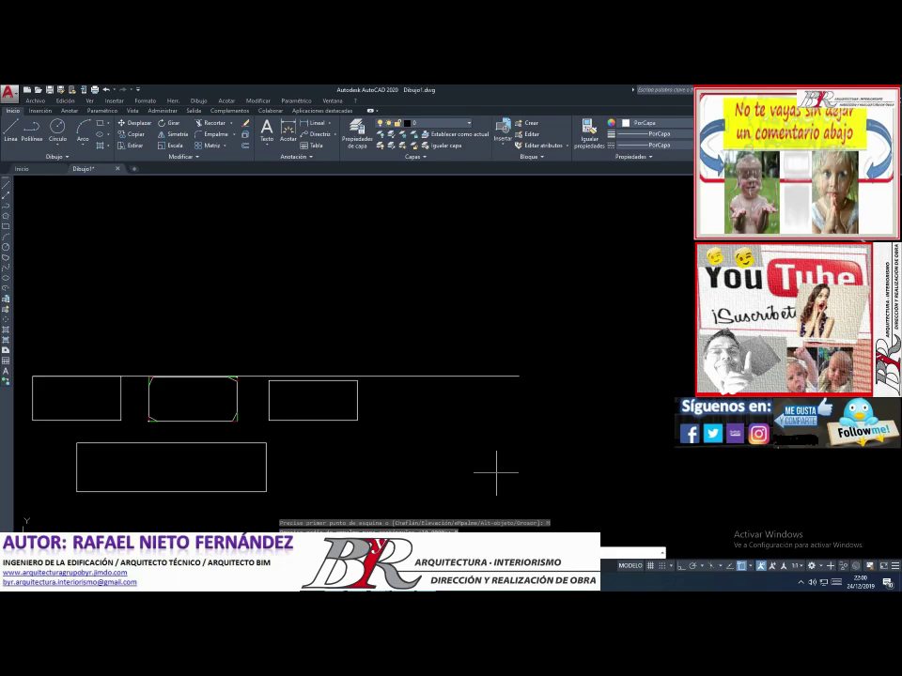
{"action": "left_click", "coordinate": [463, 483]}
{"action": "key", "text": "Return"}
{"action": "scroll", "coordinate": [400, 302], "scroll_direction": "down", "scroll_amount": 4}
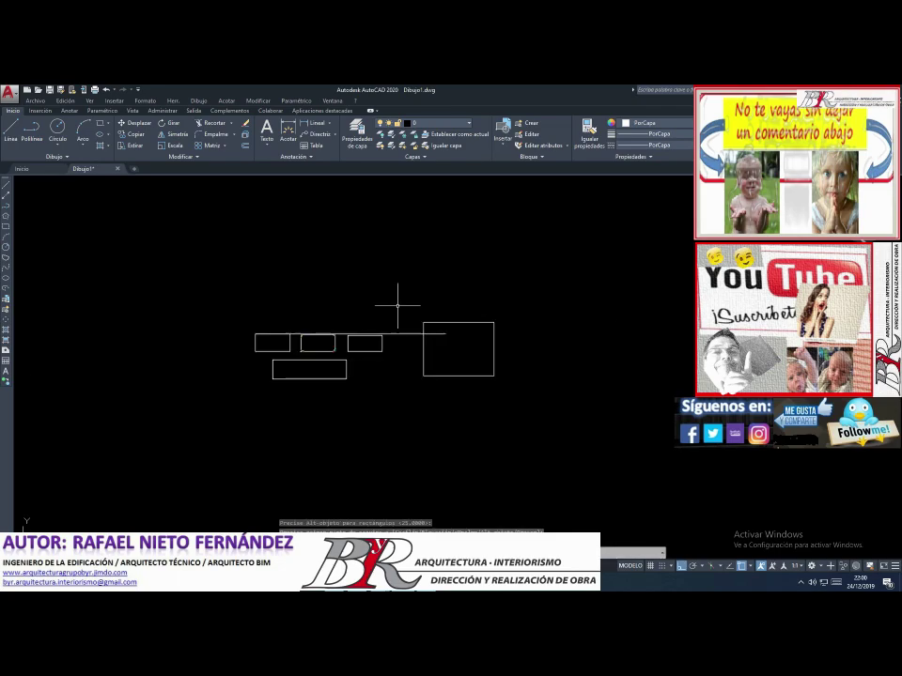
{"action": "scroll", "coordinate": [400, 302], "scroll_direction": "down", "scroll_amount": 1}
{"action": "scroll", "coordinate": [311, 333], "scroll_direction": "up", "scroll_amount": 3}
{"action": "scroll", "coordinate": [340, 336], "scroll_direction": "up", "scroll_amount": 4}
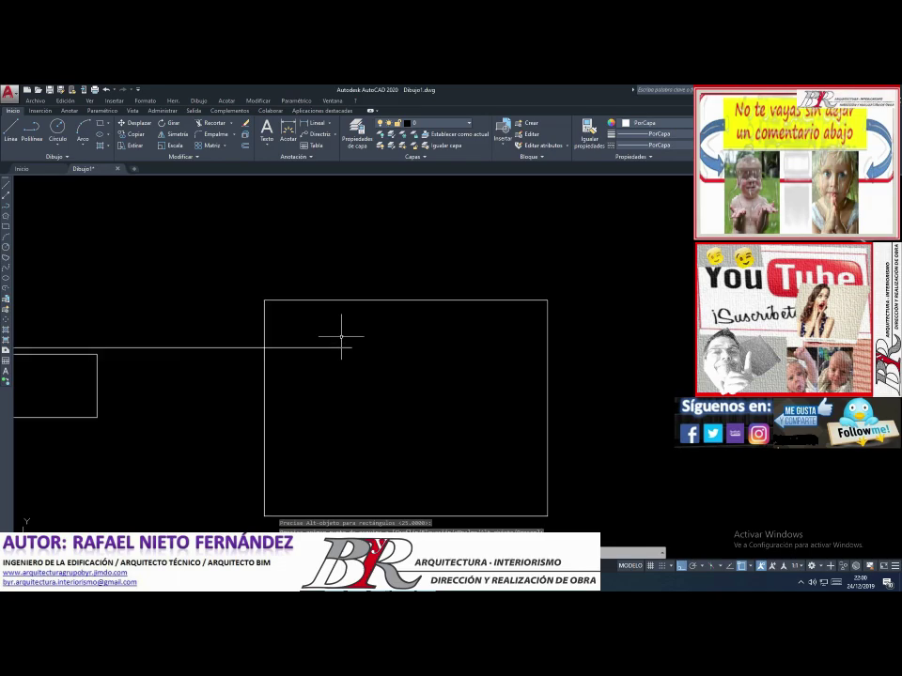
{"action": "scroll", "coordinate": [340, 336], "scroll_direction": "down", "scroll_amount": 2}
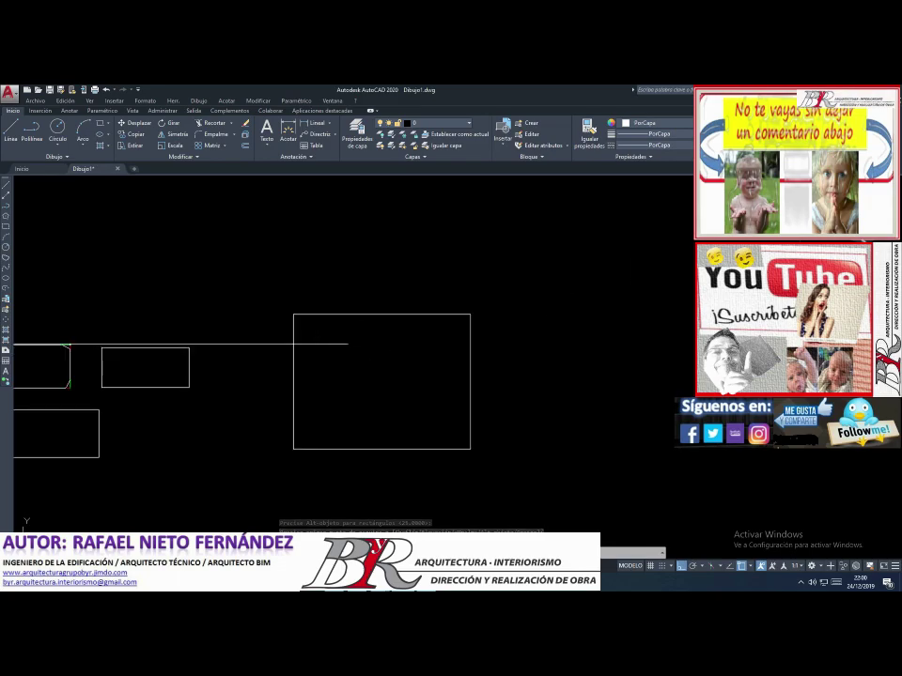
Switch to the SE Isometric view and select the large raised box
{"action": "left_click", "coordinate": [657, 183]}
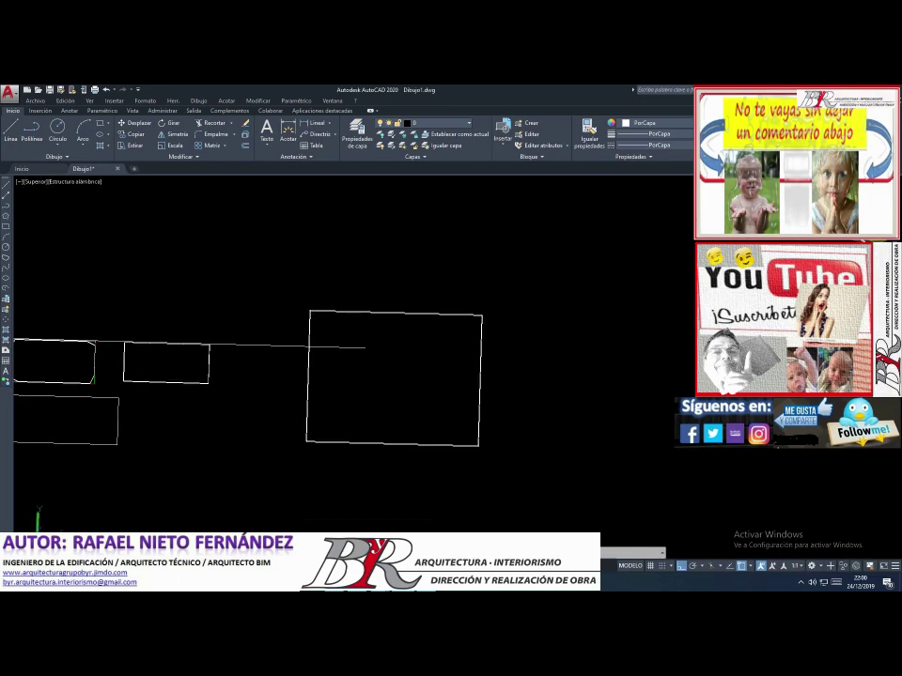
{"action": "scroll", "coordinate": [611, 345], "scroll_direction": "up", "scroll_amount": 2}
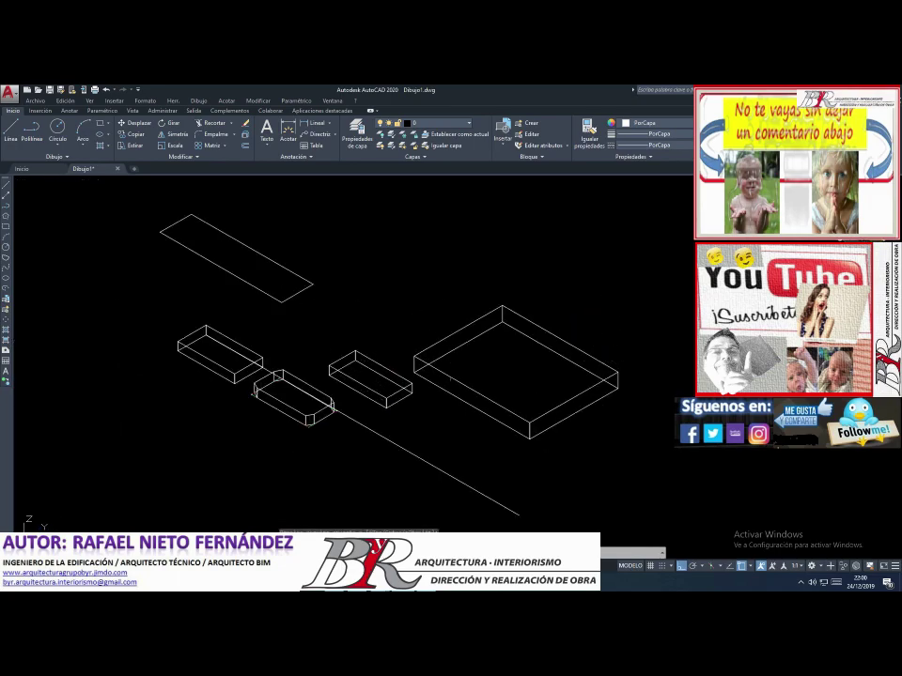
{"action": "left_click_drag", "start_coordinate": [465, 345], "coordinate": [310, 230]}
{"action": "scroll", "coordinate": [552, 330], "scroll_direction": "up", "scroll_amount": 2}
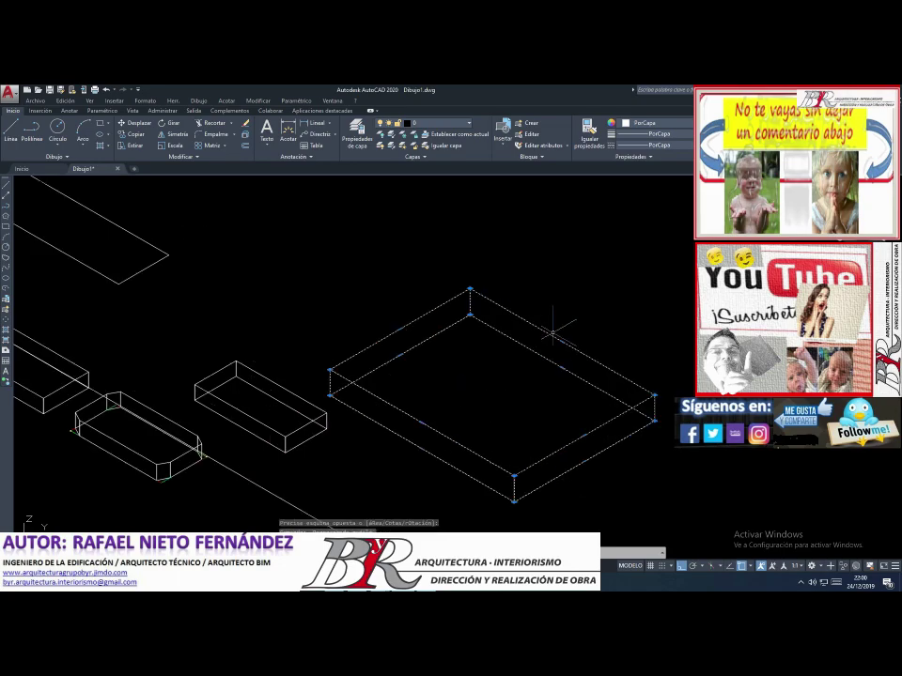
{"action": "scroll", "coordinate": [513, 486], "scroll_direction": "up", "scroll_amount": 5}
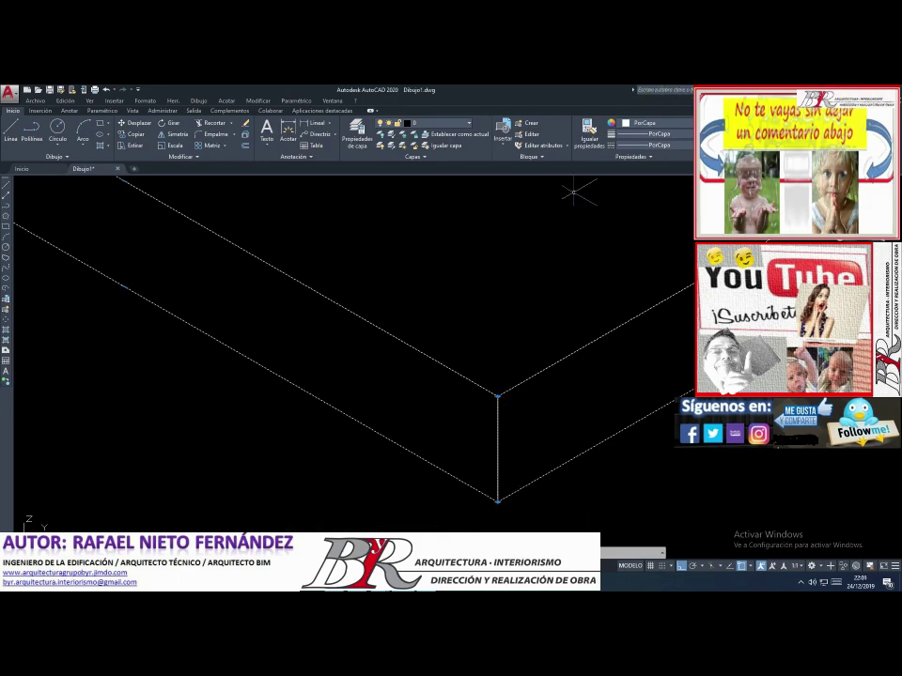
Clear the selection and measure the box's vertical edge from its bottom corner
{"action": "key", "text": "Escape"}
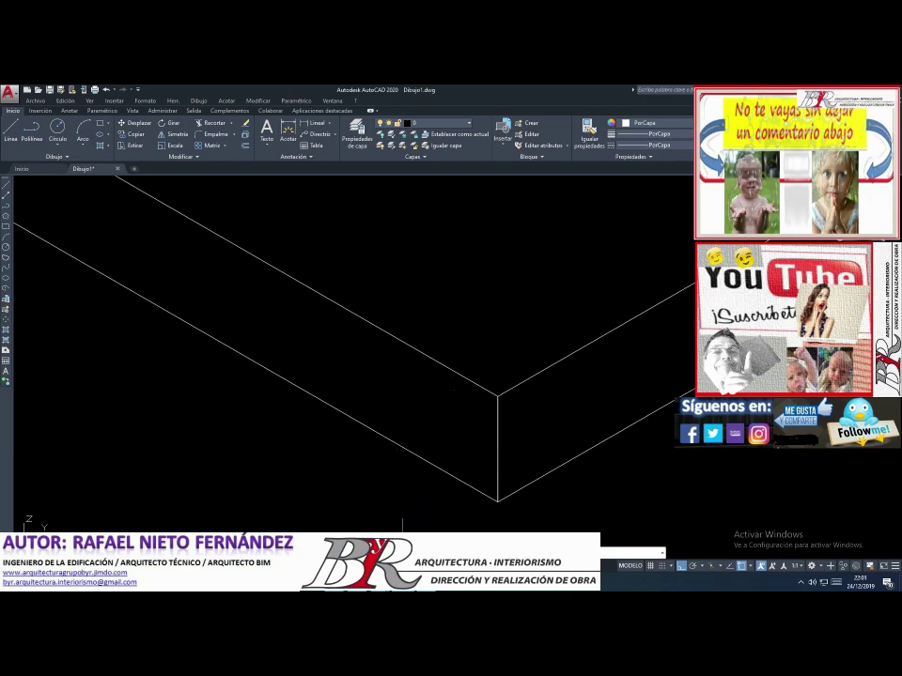
{"action": "key", "text": "Return"}
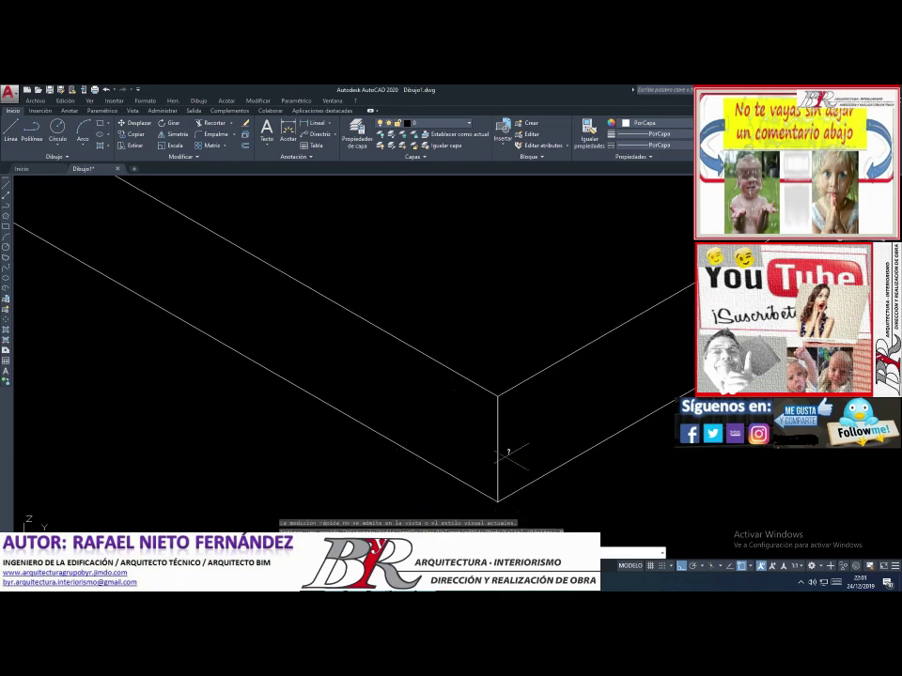
{"action": "left_click", "coordinate": [497, 397]}
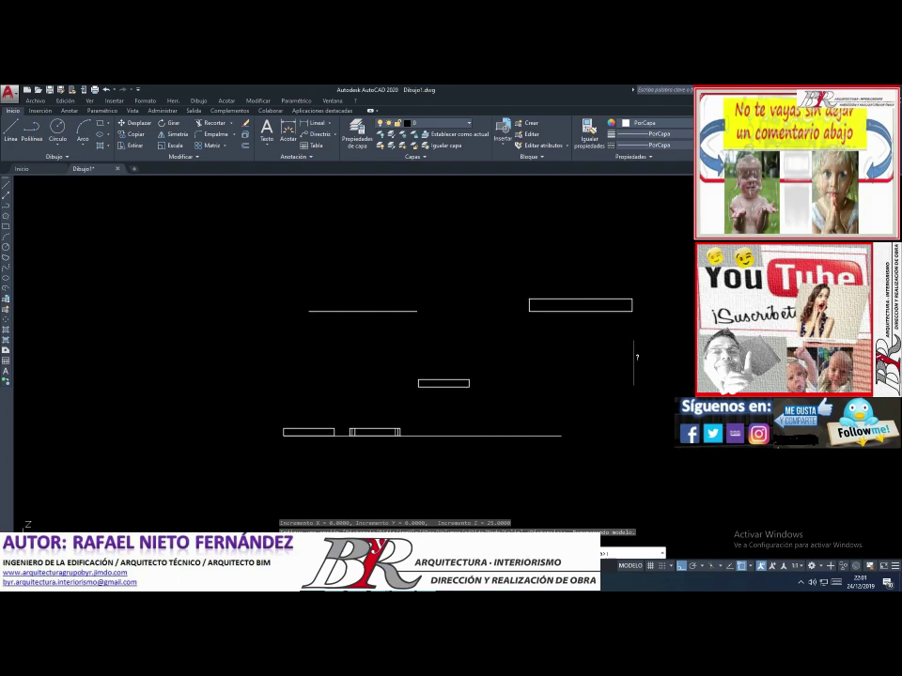
Measure another distance (Z increment -247) and orbit the model into an isometric view
{"action": "scroll", "coordinate": [540, 303], "scroll_direction": "up", "scroll_amount": 5}
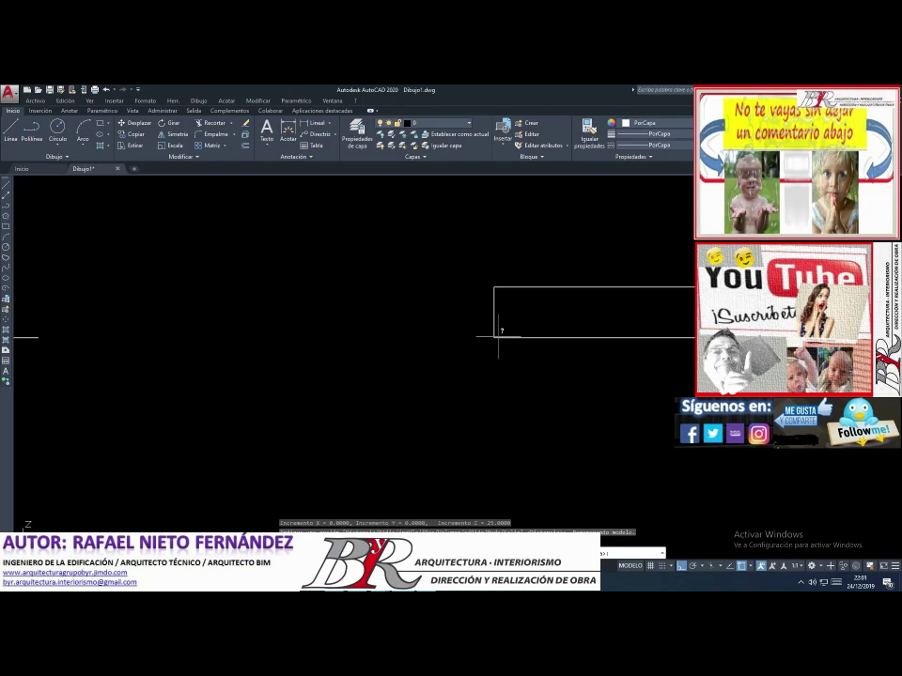
{"action": "scroll", "coordinate": [451, 323], "scroll_direction": "down", "scroll_amount": 5}
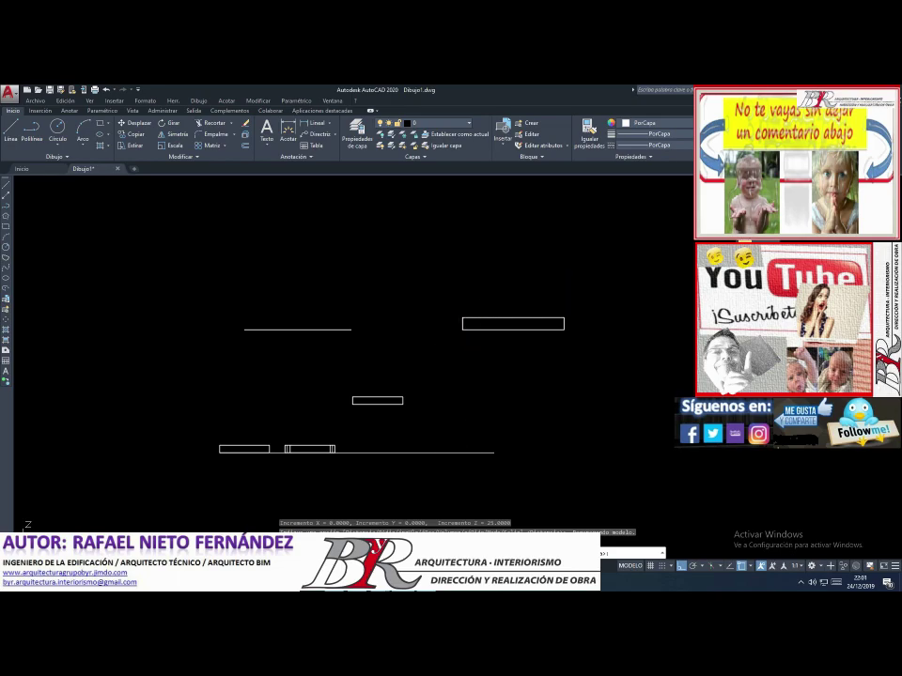
{"action": "key", "text": "Return"}
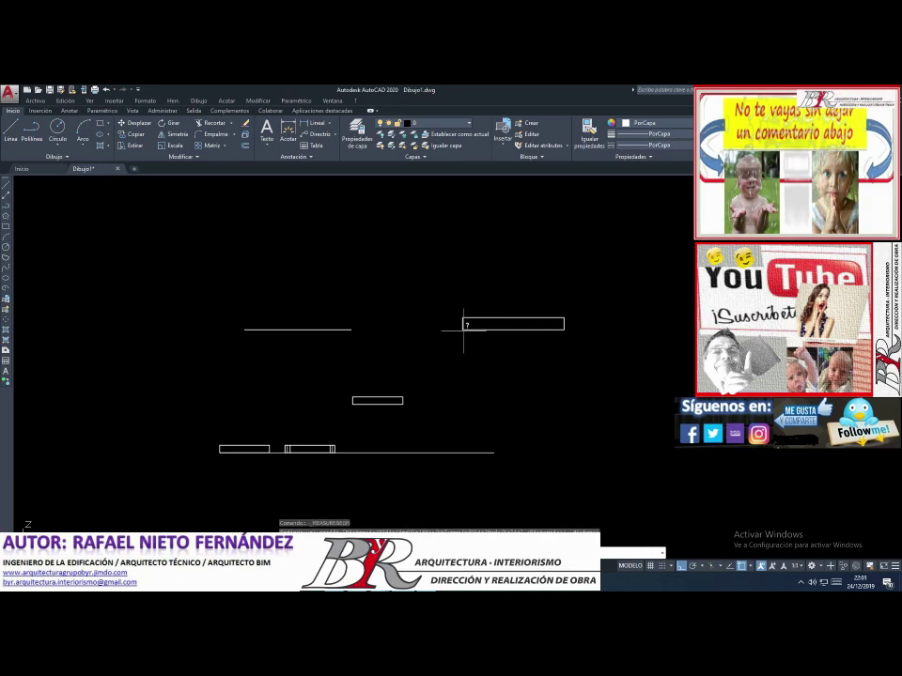
{"action": "left_click", "coordinate": [460, 453]}
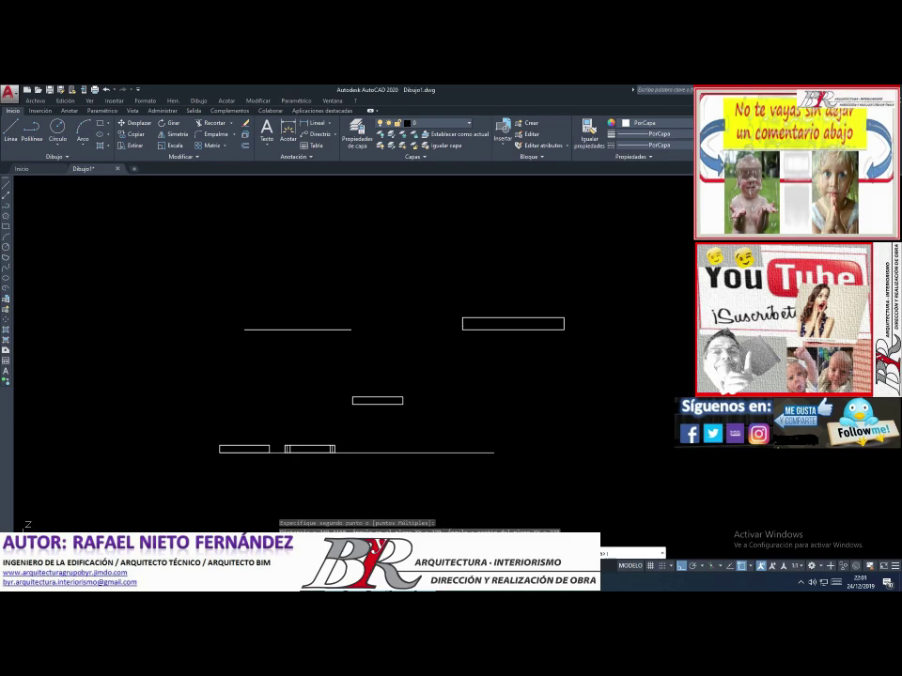
{"action": "middle_click_drag", "start_coordinate": [394, 376], "coordinate": [394, 281], "text": "shift"}
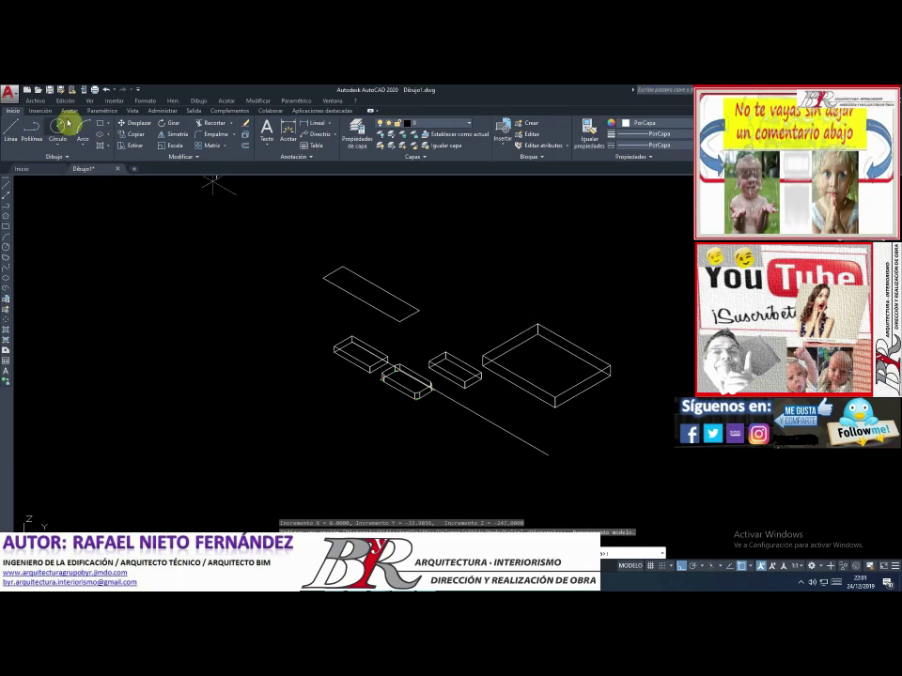
Apply the Conceptual visual style, zoom over the shaded boxes, then switch to the Top view
{"action": "left_click", "coordinate": [89, 100]}
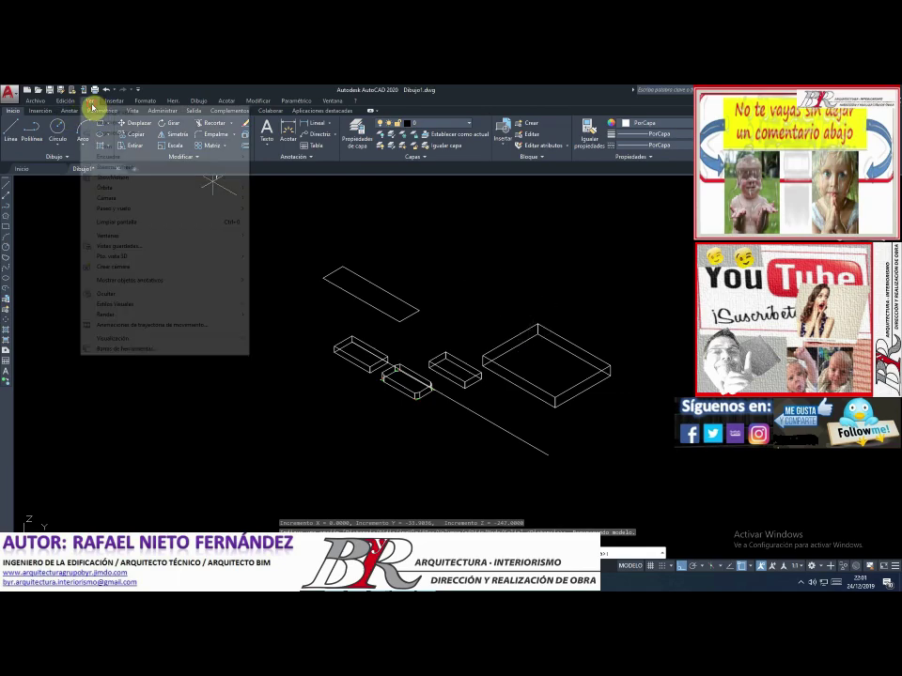
{"action": "mouse_move", "coordinate": [115, 303]}
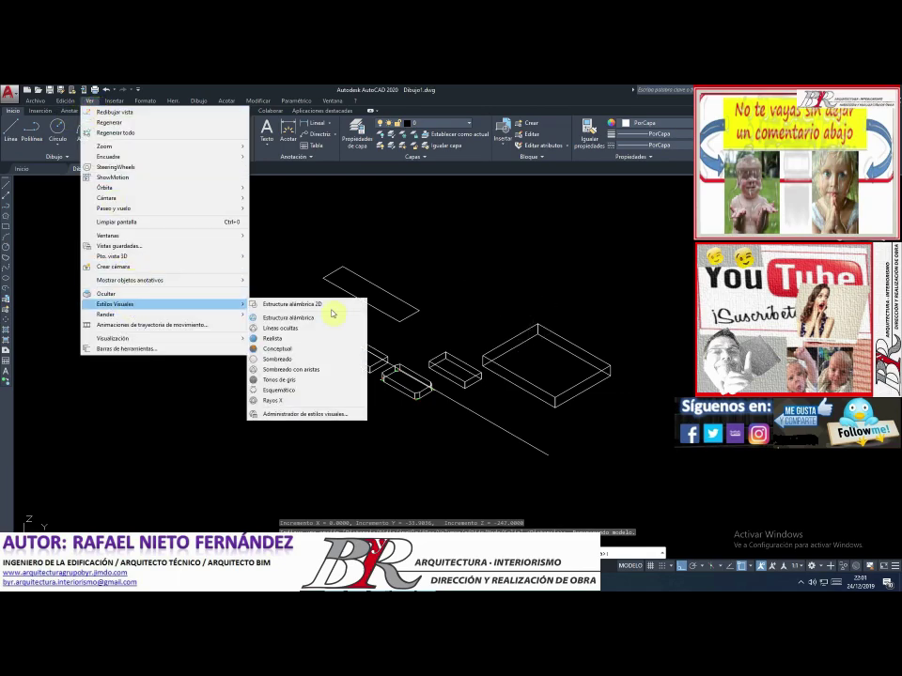
{"action": "left_click", "coordinate": [295, 349]}
{"action": "scroll", "coordinate": [640, 322], "scroll_direction": "up", "scroll_amount": 2}
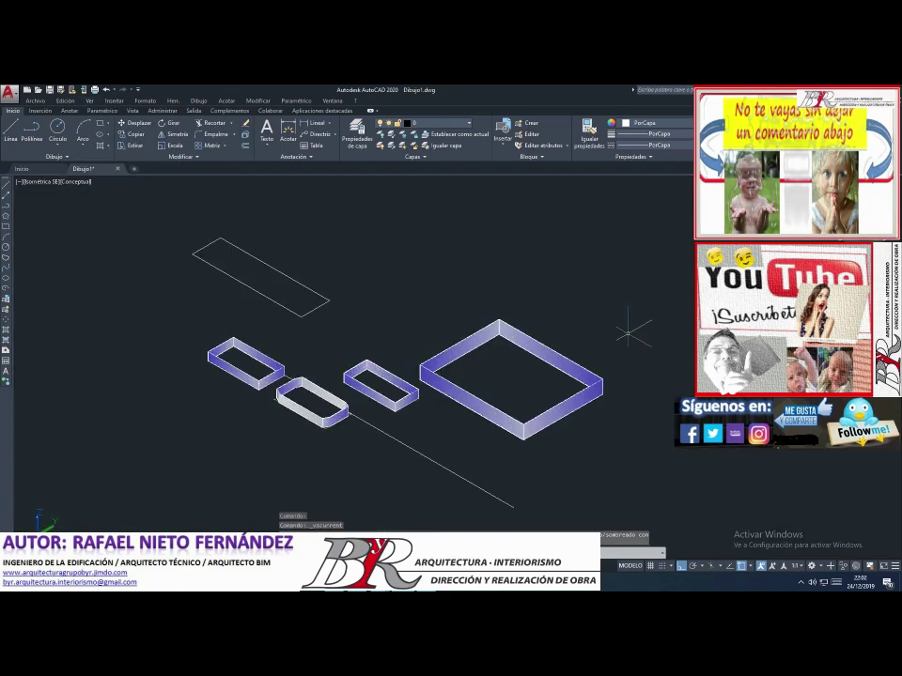
{"action": "scroll", "coordinate": [634, 327], "scroll_direction": "up", "scroll_amount": 3}
{"action": "scroll", "coordinate": [272, 396], "scroll_direction": "down", "scroll_amount": 1}
{"action": "scroll", "coordinate": [272, 397], "scroll_direction": "up", "scroll_amount": 1}
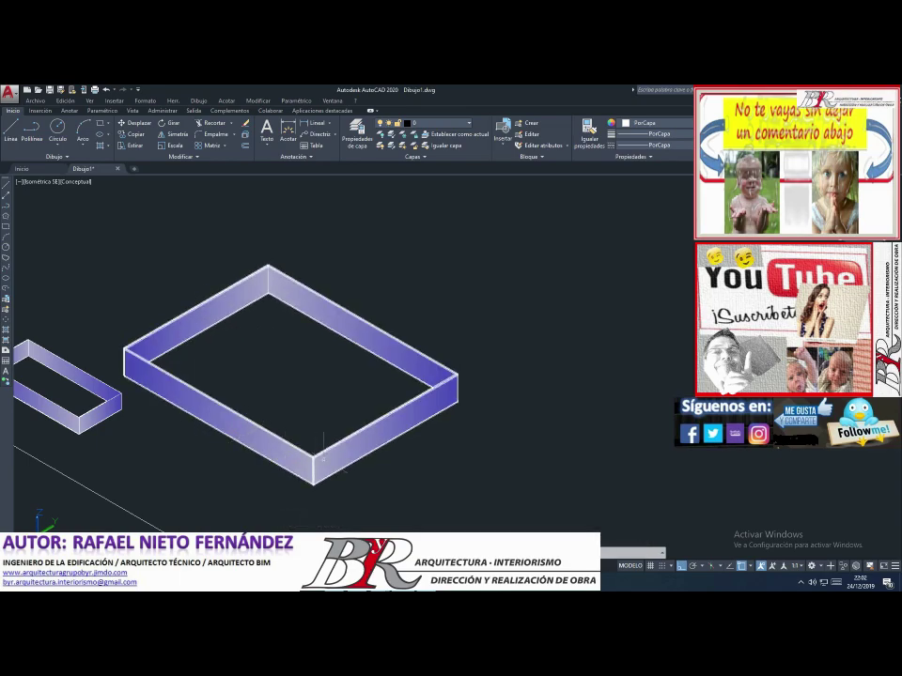
{"action": "scroll", "coordinate": [242, 314], "scroll_direction": "up", "scroll_amount": 3}
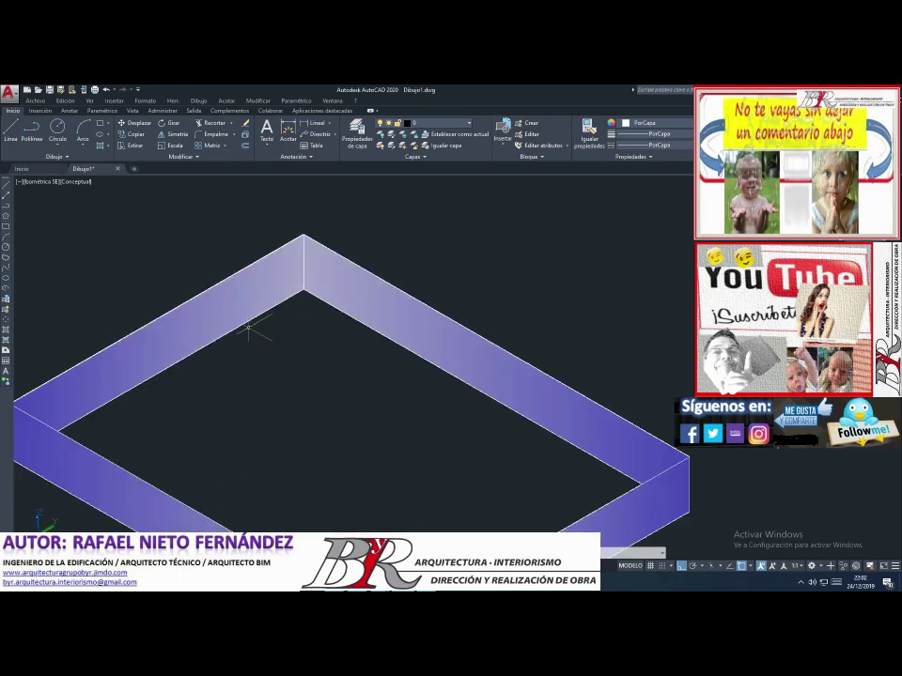
{"action": "scroll", "coordinate": [247, 328], "scroll_direction": "down", "scroll_amount": 2}
{"action": "scroll", "coordinate": [60, 383], "scroll_direction": "up", "scroll_amount": 5}
{"action": "scroll", "coordinate": [147, 362], "scroll_direction": "up", "scroll_amount": 2}
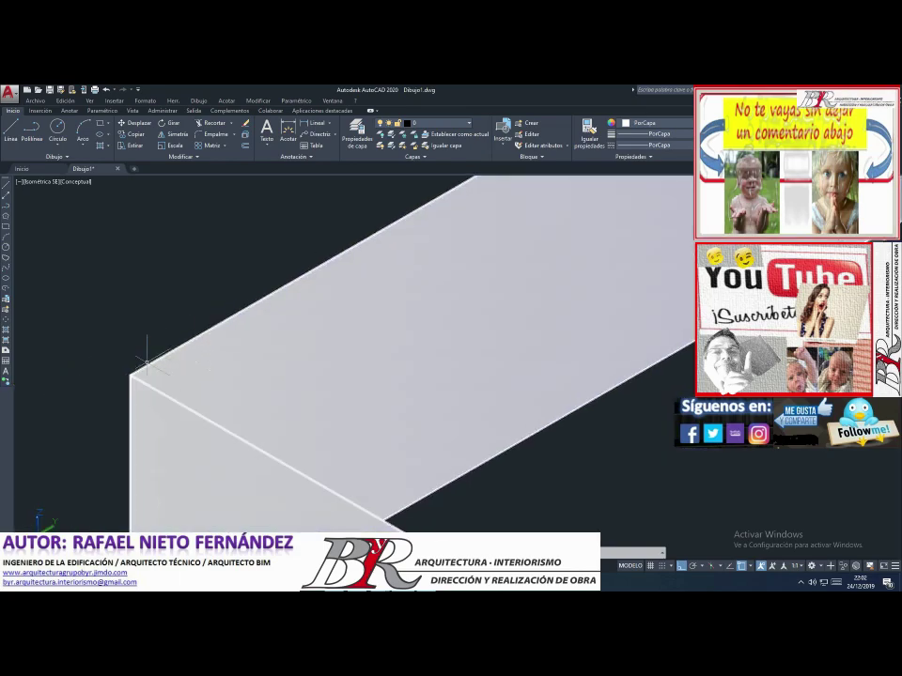
{"action": "scroll", "coordinate": [146, 362], "scroll_direction": "down", "scroll_amount": 5}
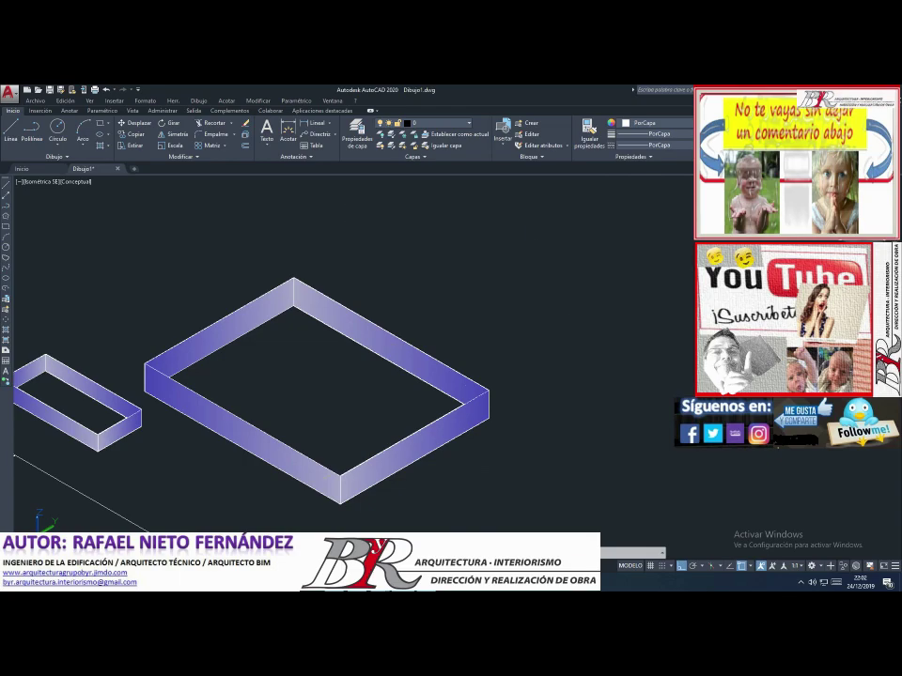
{"action": "left_click", "coordinate": [827, 225]}
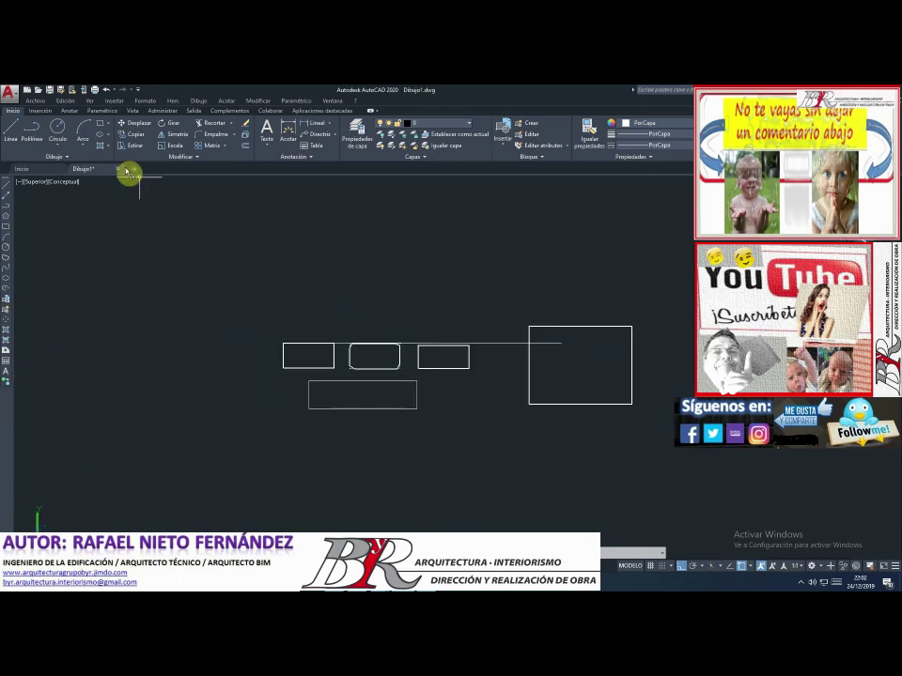
Switch the visual style from Conceptual to 2D Wireframe
{"action": "left_click", "coordinate": [91, 100]}
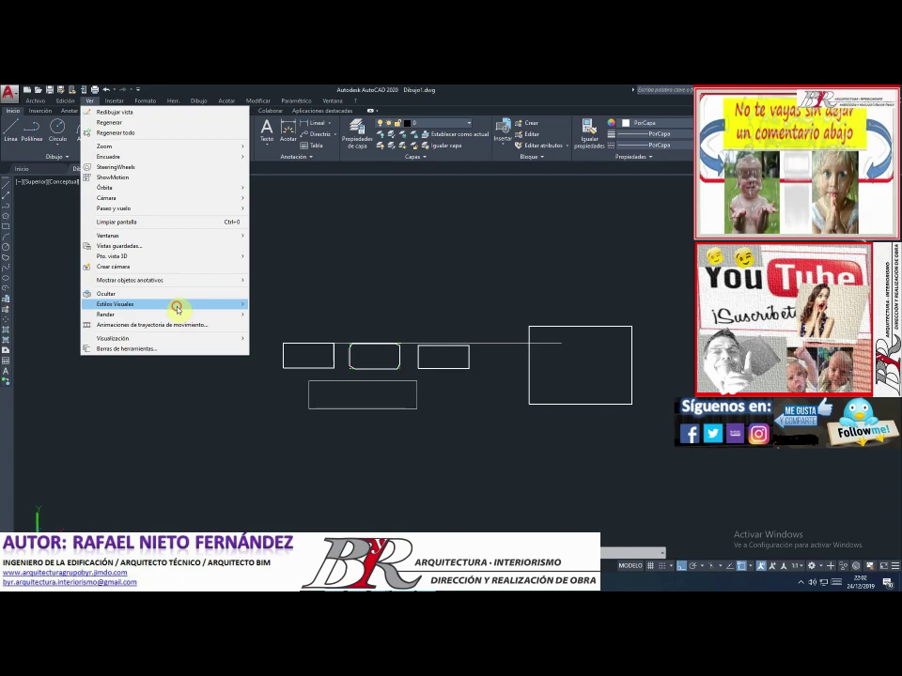
{"action": "left_click", "coordinate": [298, 303]}
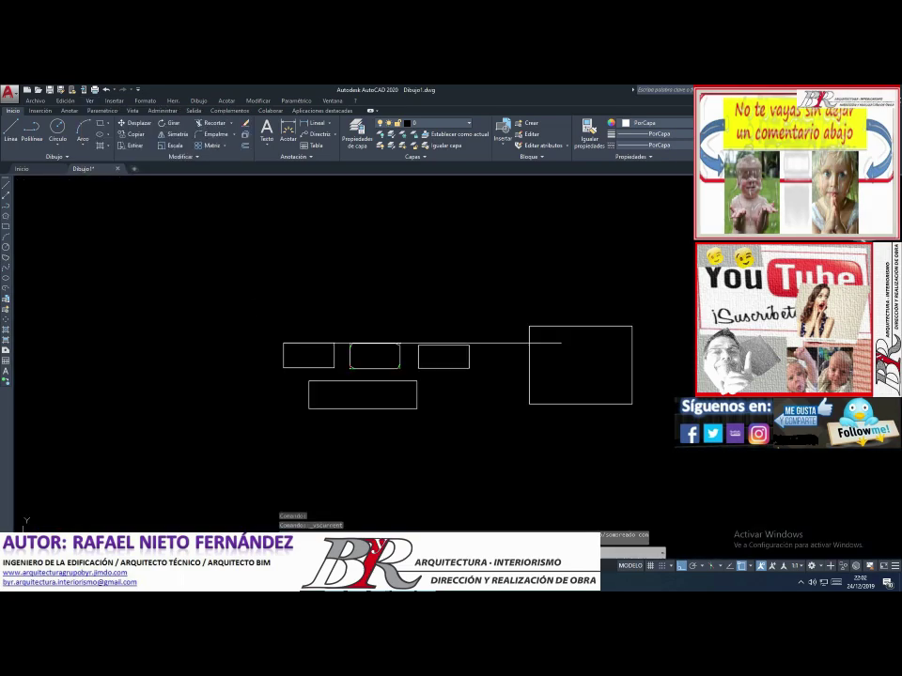
{"action": "scroll", "coordinate": [749, 360], "scroll_direction": "up", "scroll_amount": 2}
Select the long horizontal line crossing the rectangles and delete it
{"action": "left_click", "coordinate": [460, 347]}
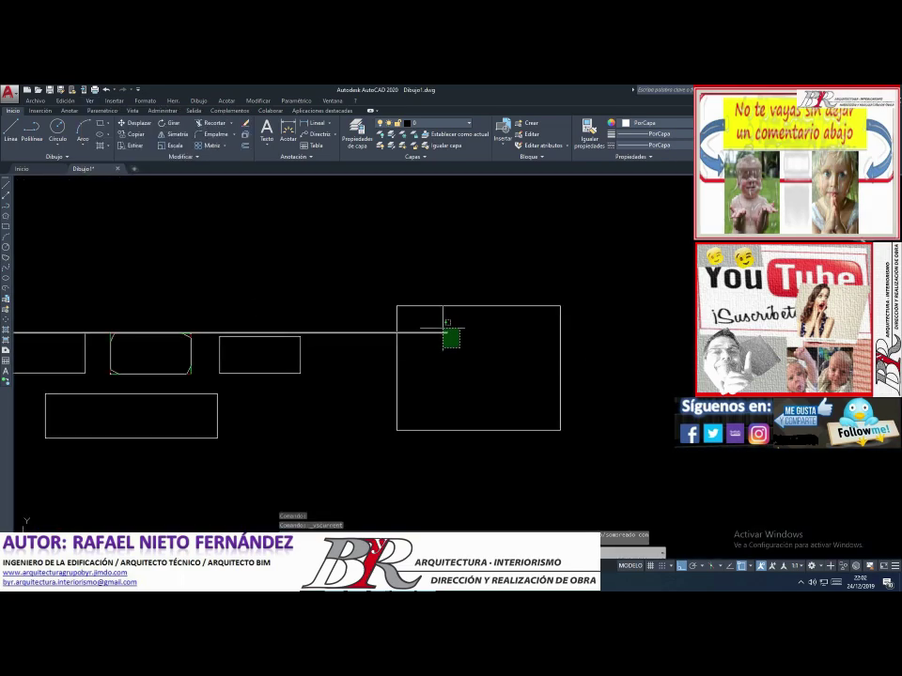
{"action": "left_click", "coordinate": [445, 327]}
{"action": "key", "text": "Delete"}
{"action": "scroll", "coordinate": [444, 328], "scroll_direction": "down", "scroll_amount": 4}
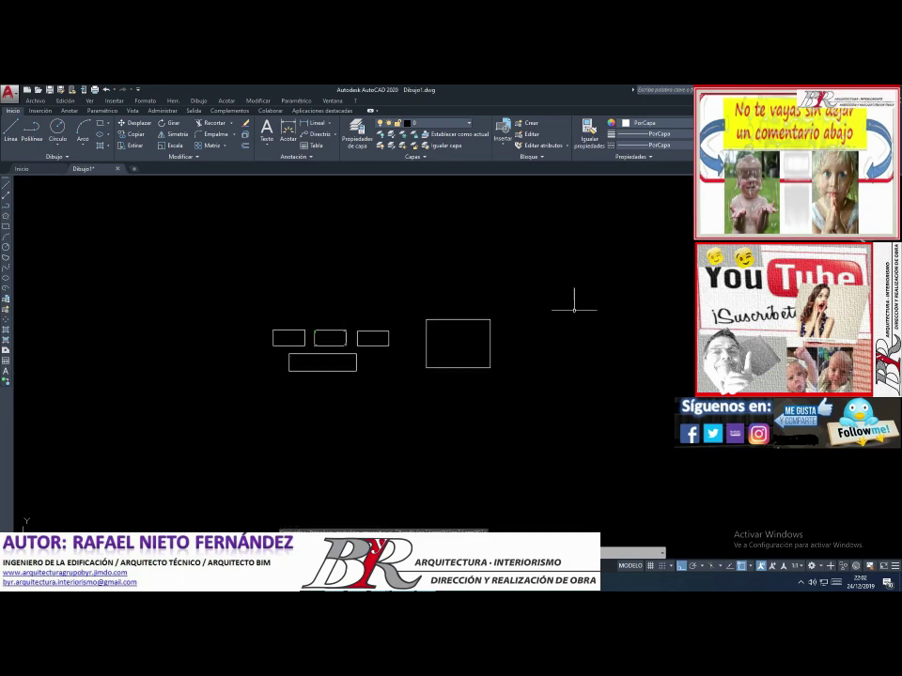
{"action": "scroll", "coordinate": [547, 332], "scroll_direction": "up", "scroll_amount": 5}
{"action": "scroll", "coordinate": [400, 363], "scroll_direction": "down", "scroll_amount": 4}
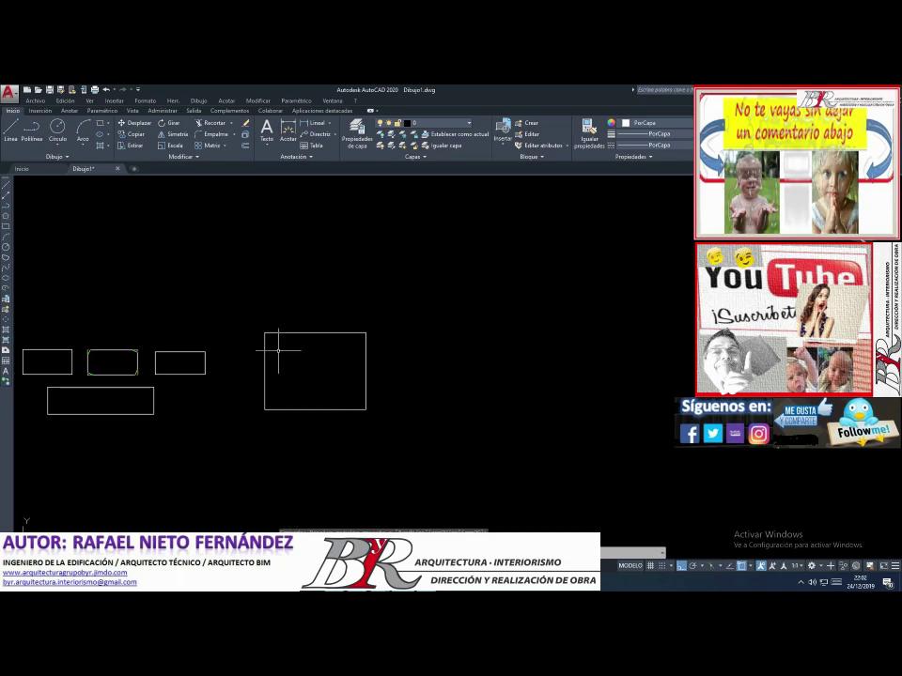
{"action": "scroll", "coordinate": [278, 349], "scroll_direction": "up", "scroll_amount": 2}
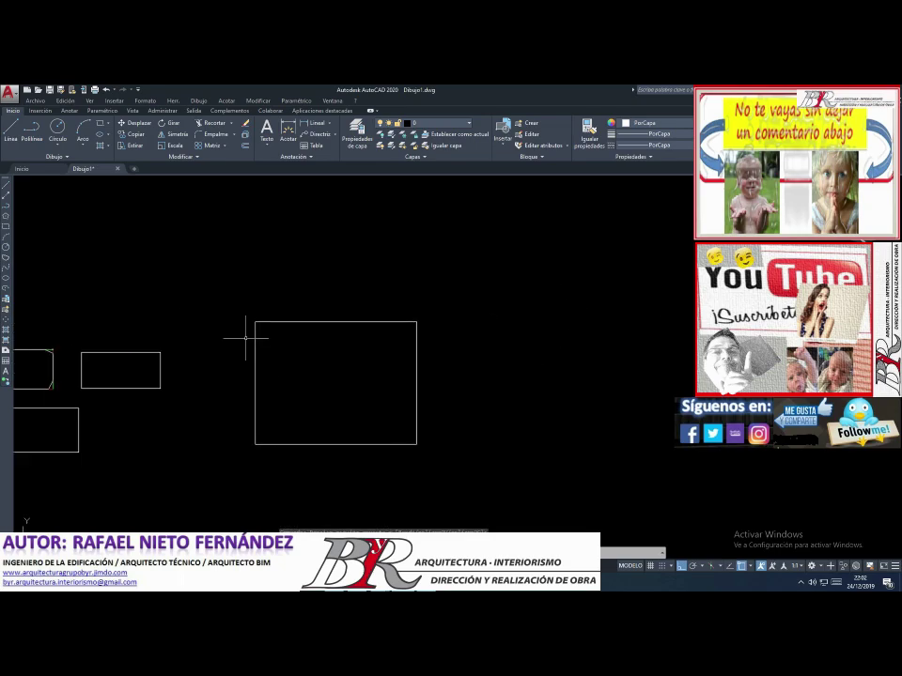
Reapply the 2D Wireframe visual style so all five rectangles show as outlines
{"action": "left_click", "coordinate": [89, 103]}
{"action": "mouse_move", "coordinate": [141, 305]}
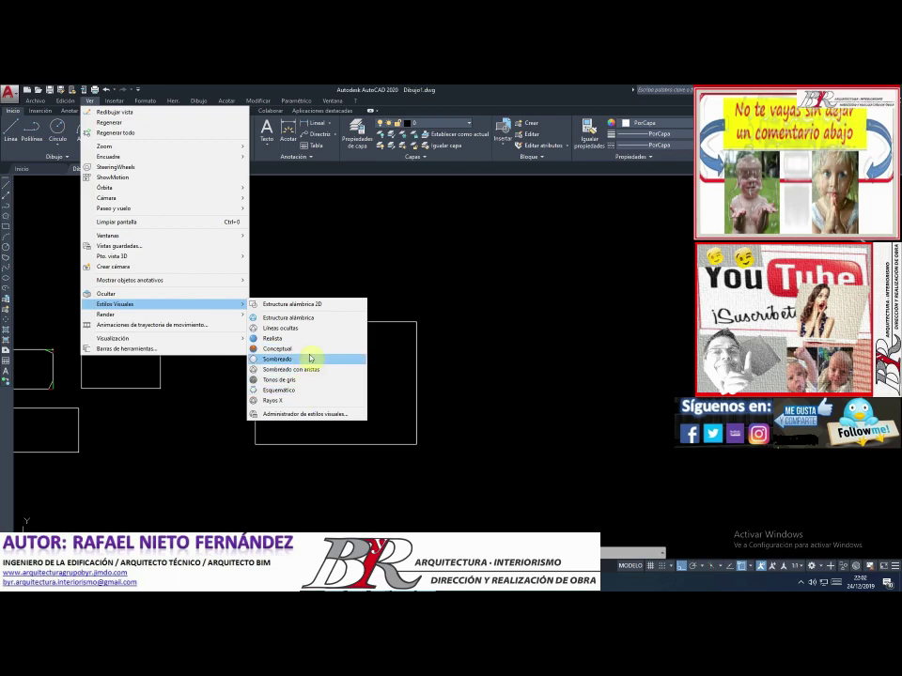
{"action": "left_click", "coordinate": [452, 263]}
{"action": "left_click", "coordinate": [418, 253]}
{"action": "scroll", "coordinate": [378, 286], "scroll_direction": "down", "scroll_amount": 4}
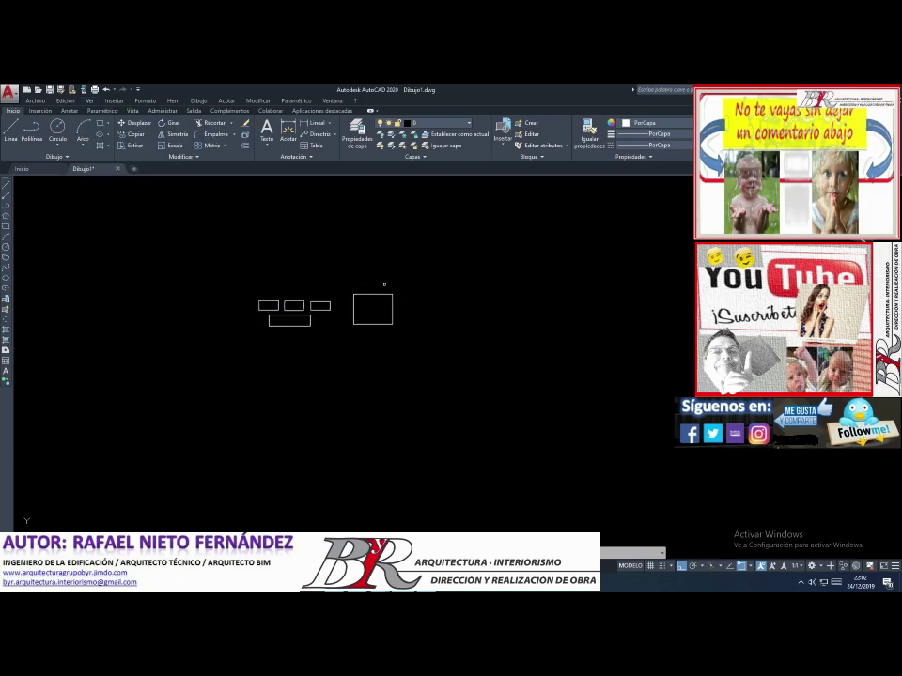
{"action": "scroll", "coordinate": [324, 275], "scroll_direction": "up", "scroll_amount": 2}
{"action": "scroll", "coordinate": [530, 323], "scroll_direction": "up", "scroll_amount": 2}
{"action": "scroll", "coordinate": [417, 298], "scroll_direction": "down", "scroll_amount": 4}
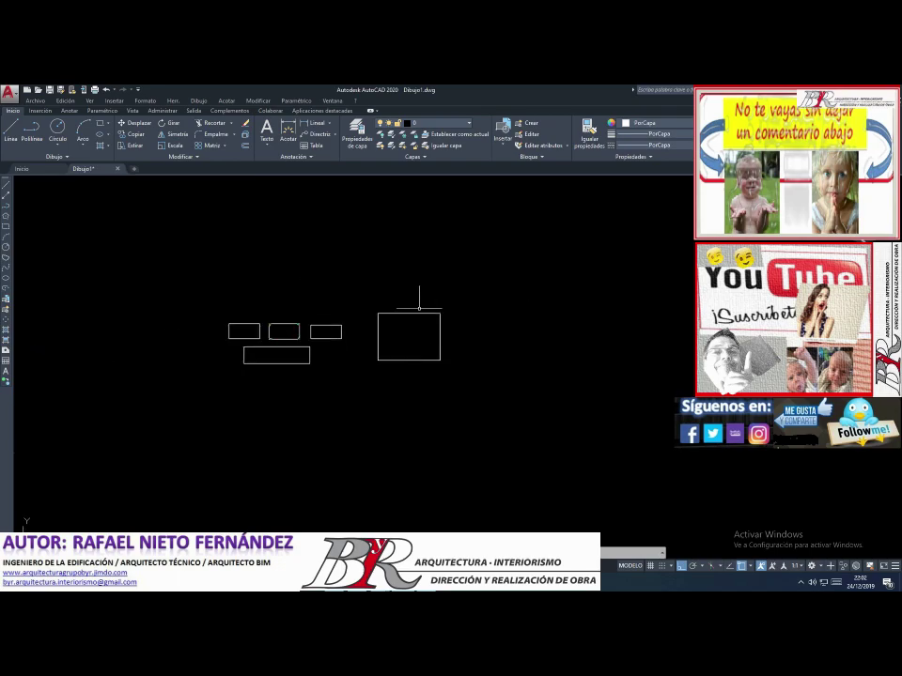
{"action": "scroll", "coordinate": [437, 313], "scroll_direction": "up", "scroll_amount": 4}
{"action": "scroll", "coordinate": [437, 308], "scroll_direction": "down", "scroll_amount": 2}
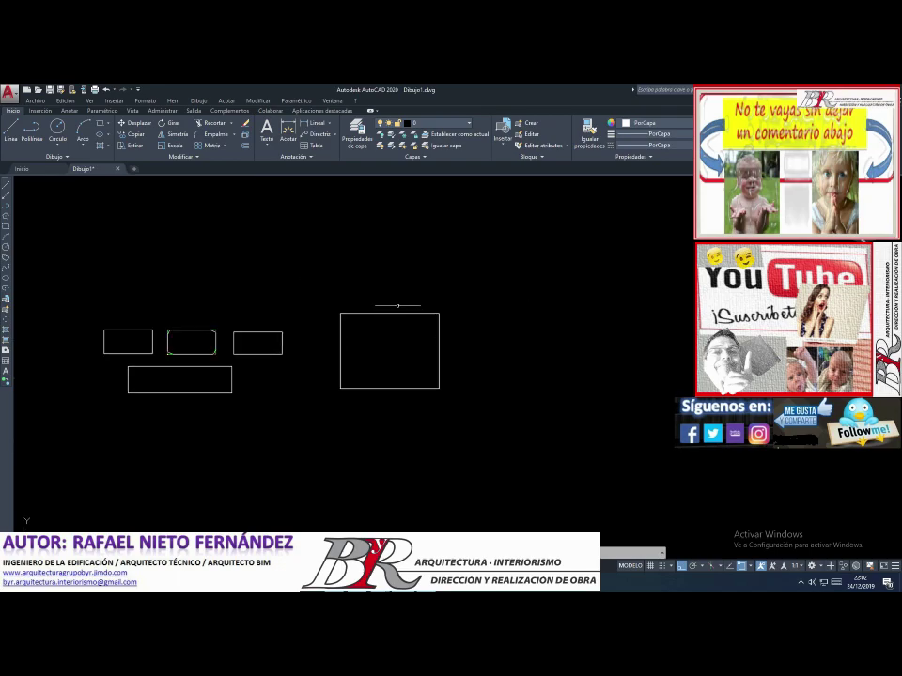
{"action": "left_click", "coordinate": [90, 101]}
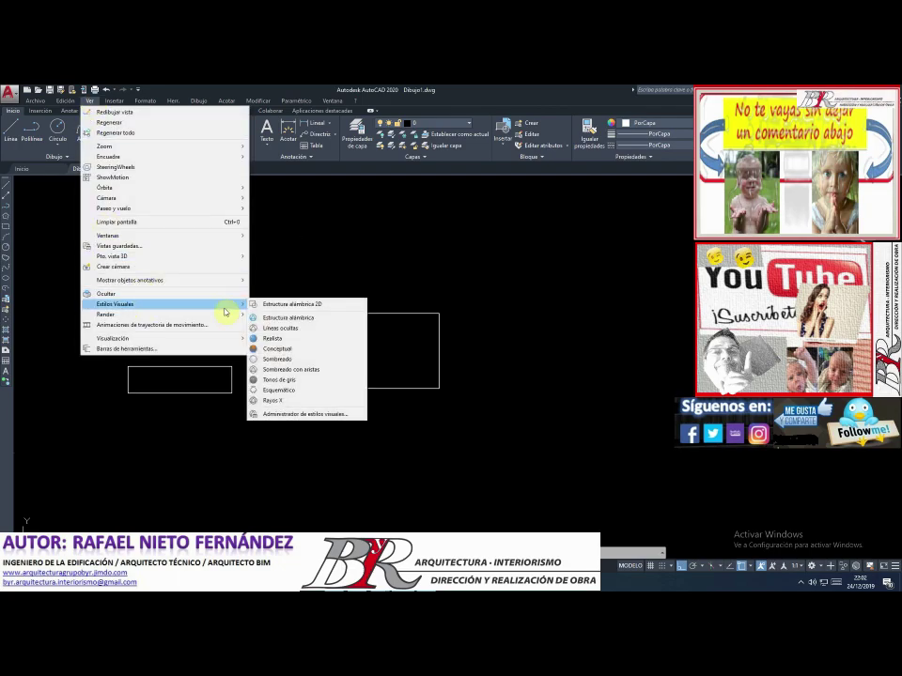
{"action": "left_click", "coordinate": [310, 306]}
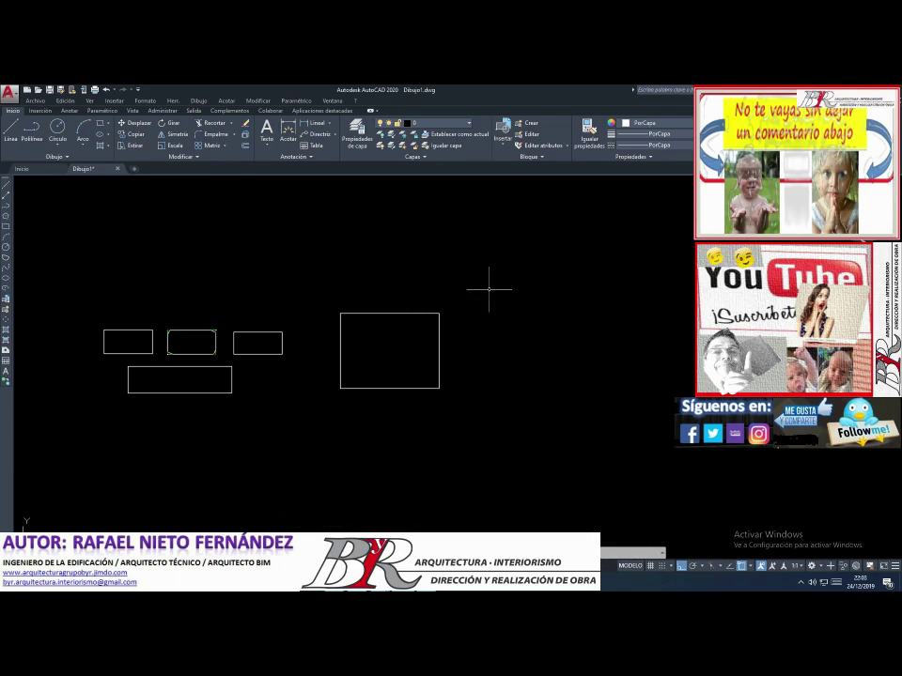
Dismiss ELEV, then start RECTANG with elevation 500 and thickness 25
{"action": "type", "text": "elev"}
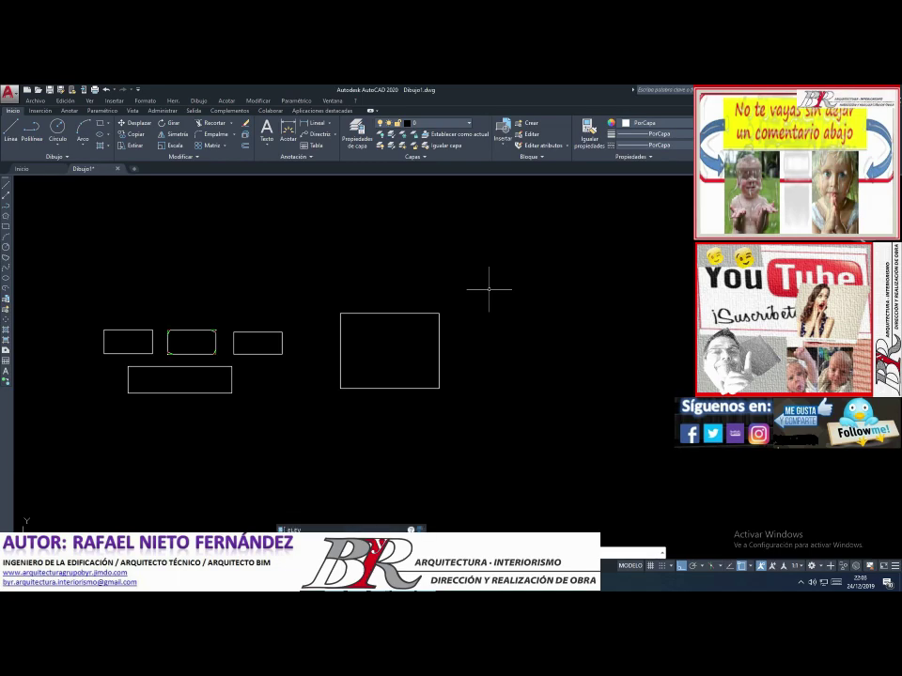
{"action": "key", "text": "Return"}
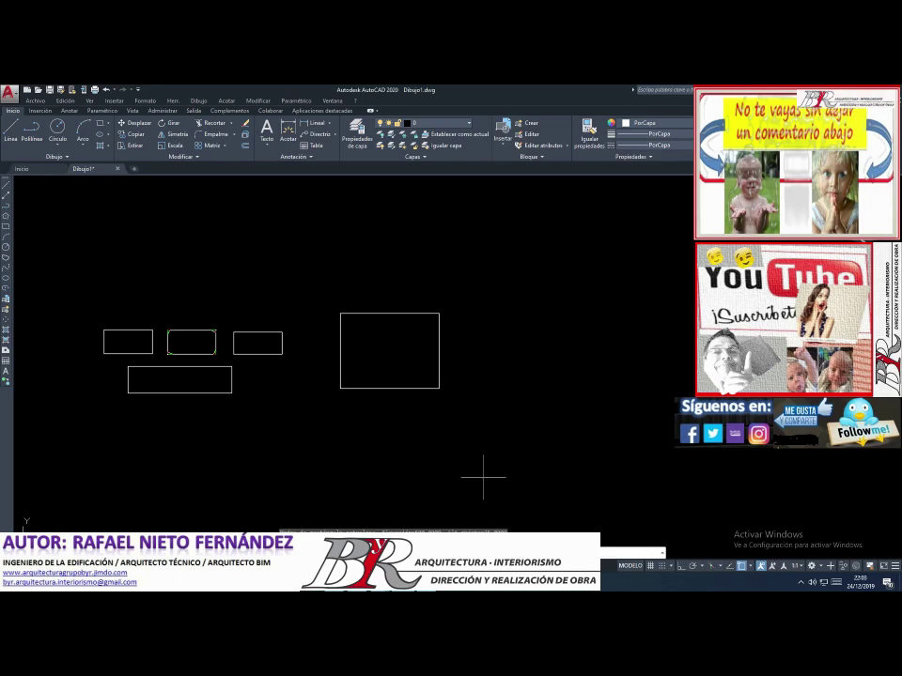
{"action": "type", "text": "rec"}
{"action": "key", "text": "Return"}
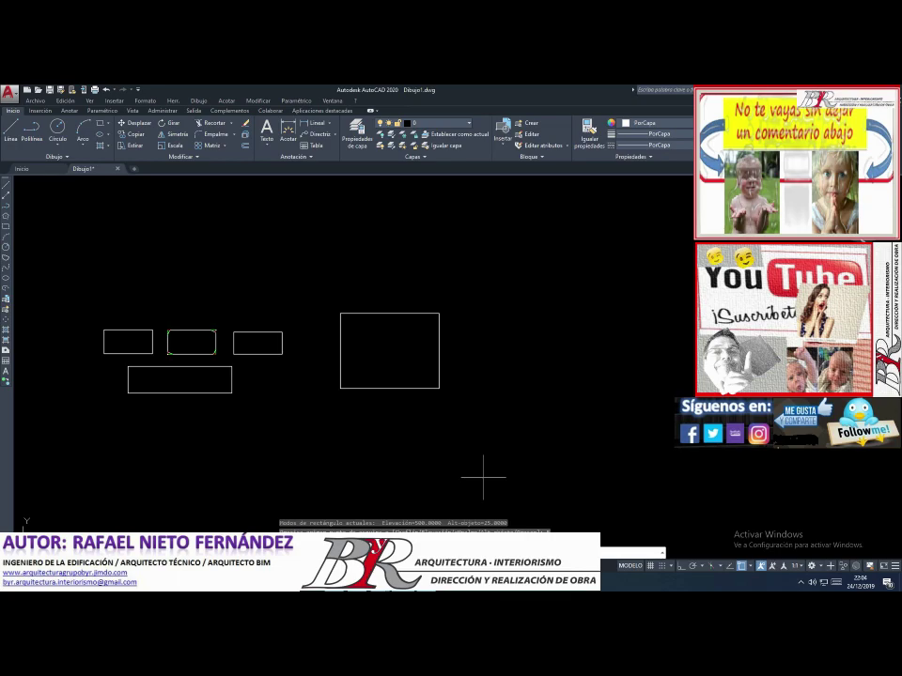
Draw a long horizontal line beneath the row of rectangles and the square
{"action": "type", "text": "e"}
{"action": "key", "text": "Return"}
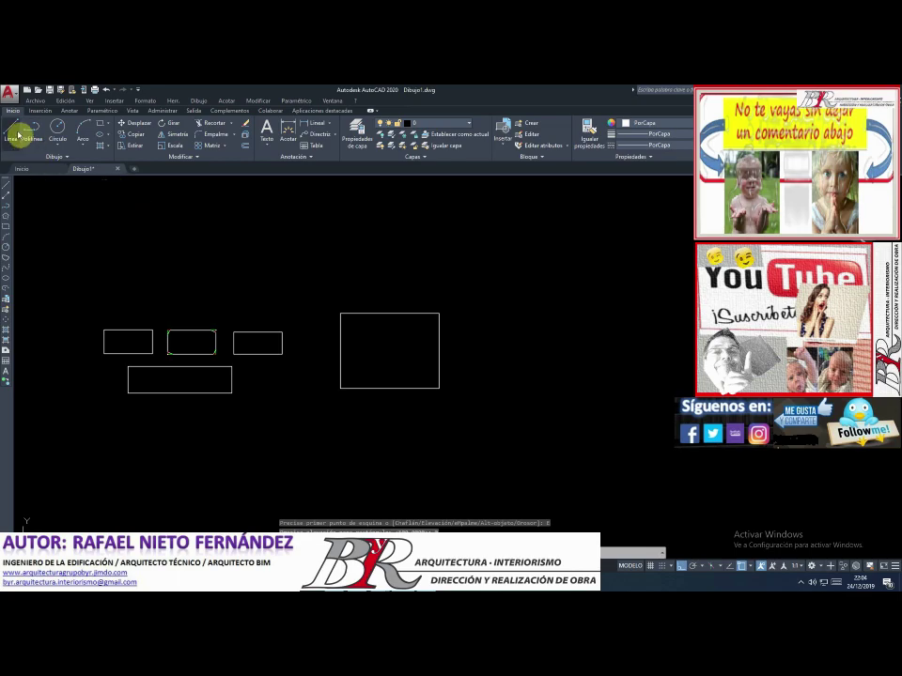
{"action": "left_click", "coordinate": [252, 463]}
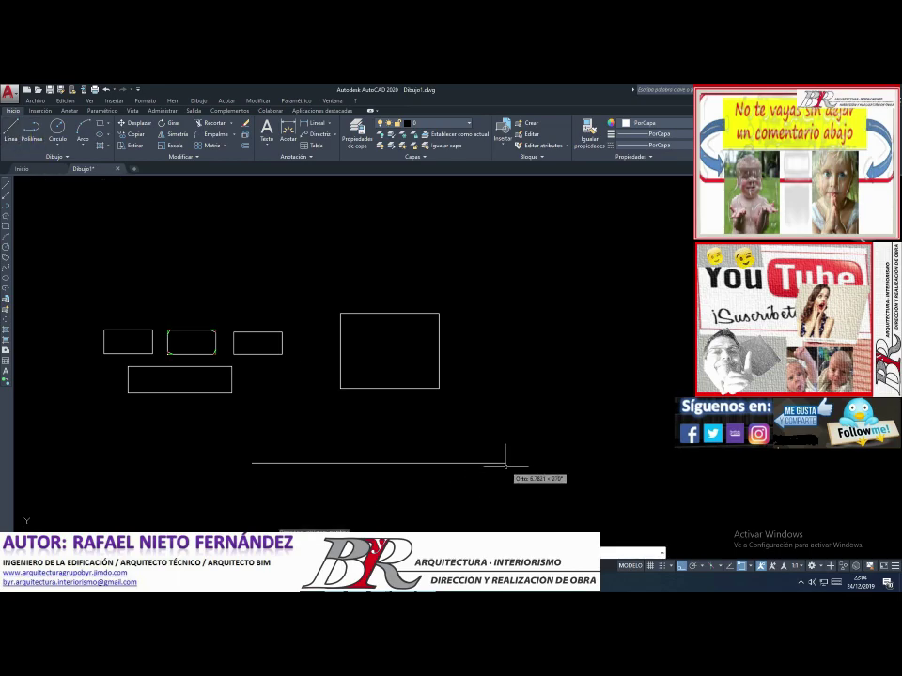
{"action": "left_click", "coordinate": [505, 463]}
{"action": "key", "text": "Return"}
{"action": "key", "text": "Return"}
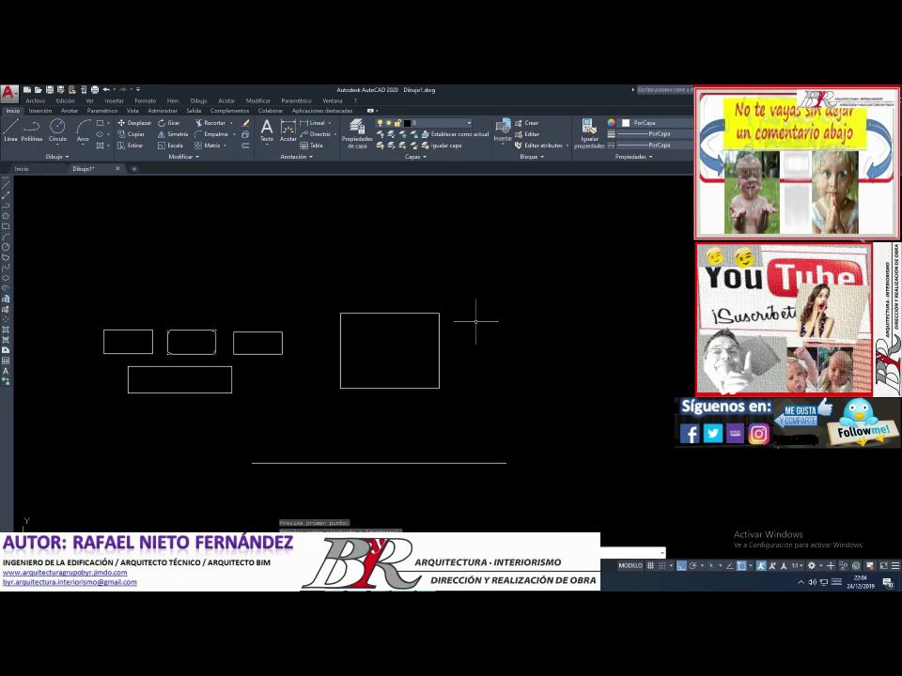
{"action": "type", "text": "l"}
{"action": "key", "text": "Return"}
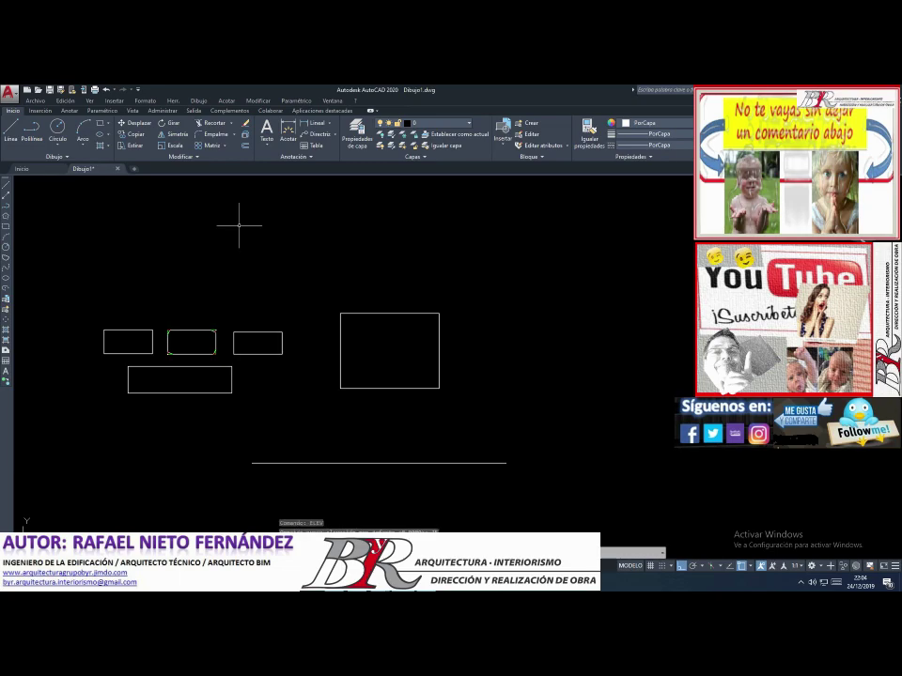
Draw a slanted line from lower left to upper right, crossing the horizontal line
{"action": "left_click", "coordinate": [16, 142]}
{"action": "left_click", "coordinate": [341, 491]}
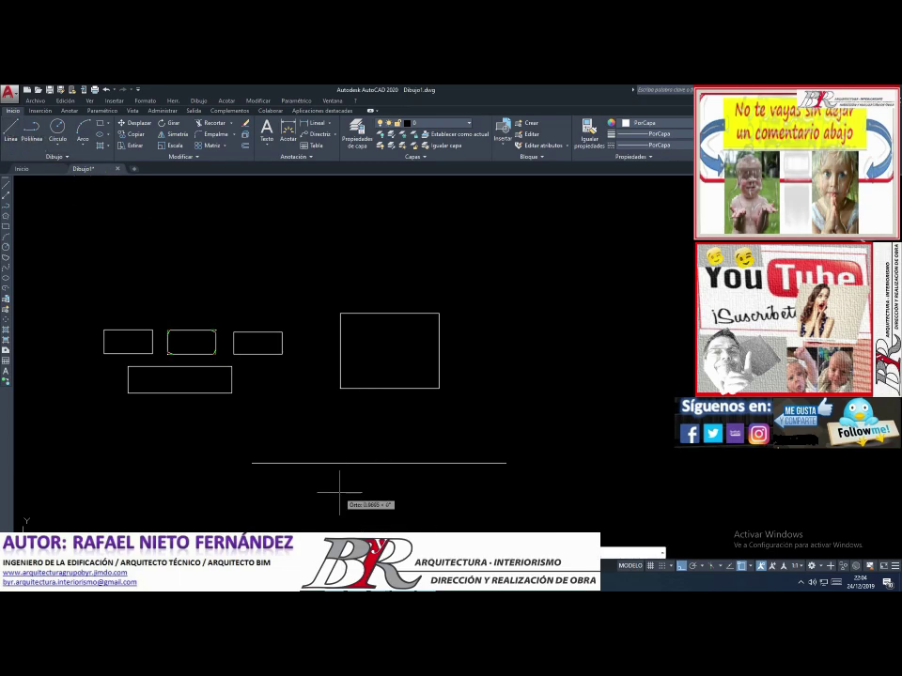
{"action": "left_click", "coordinate": [533, 383]}
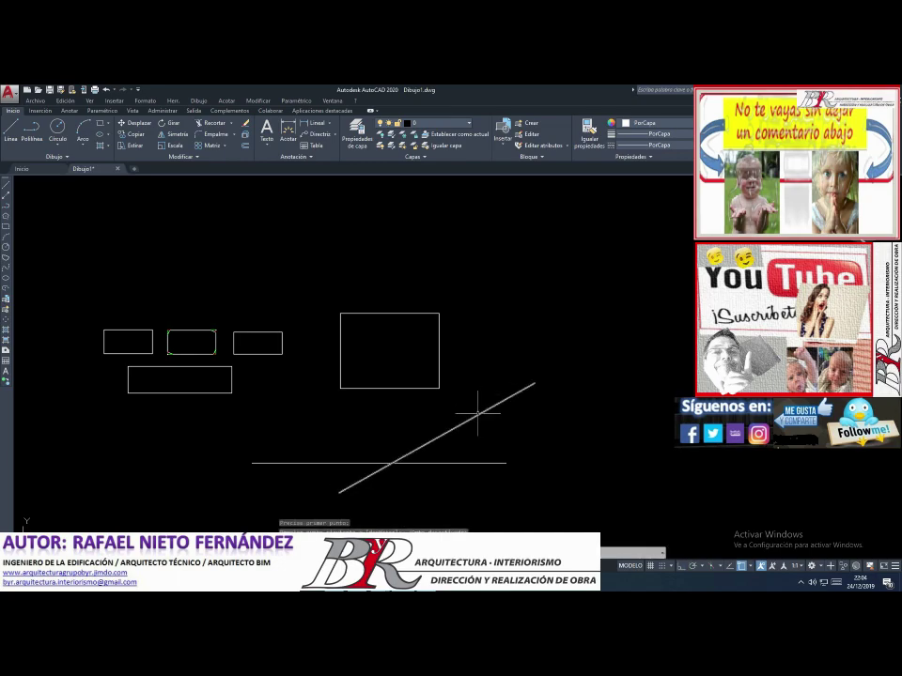
{"action": "left_click", "coordinate": [487, 461]}
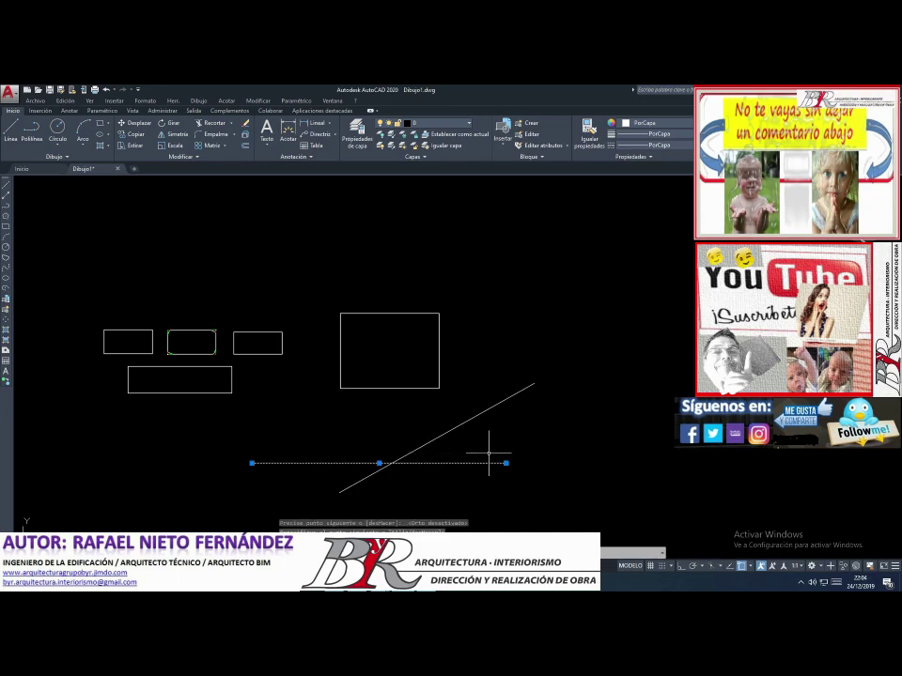
{"action": "key", "text": "Escape"}
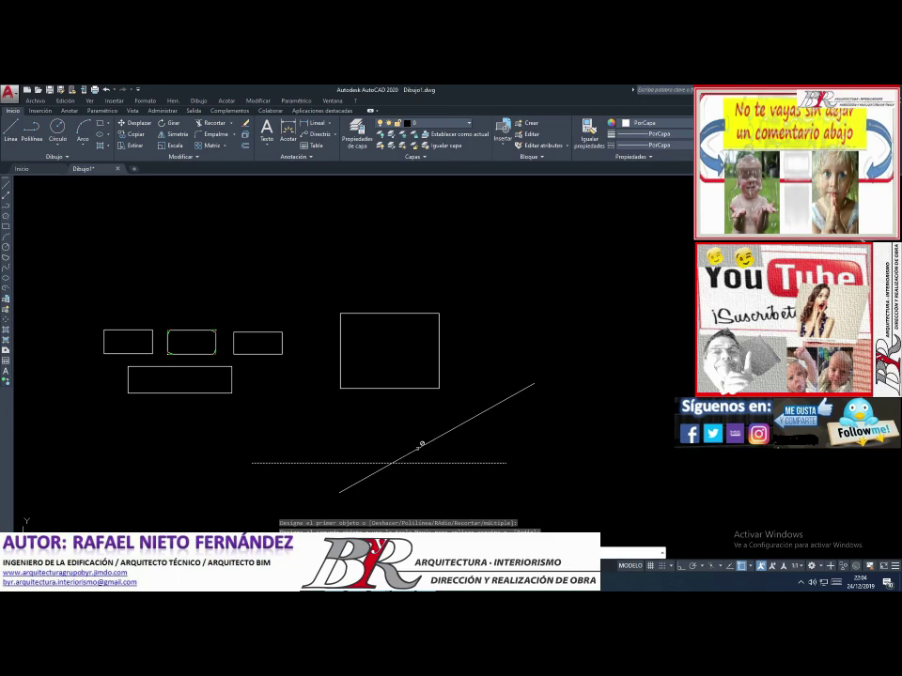
{"action": "left_click", "coordinate": [429, 441]}
{"action": "key", "text": "Escape"}
{"action": "left_click", "coordinate": [395, 461]}
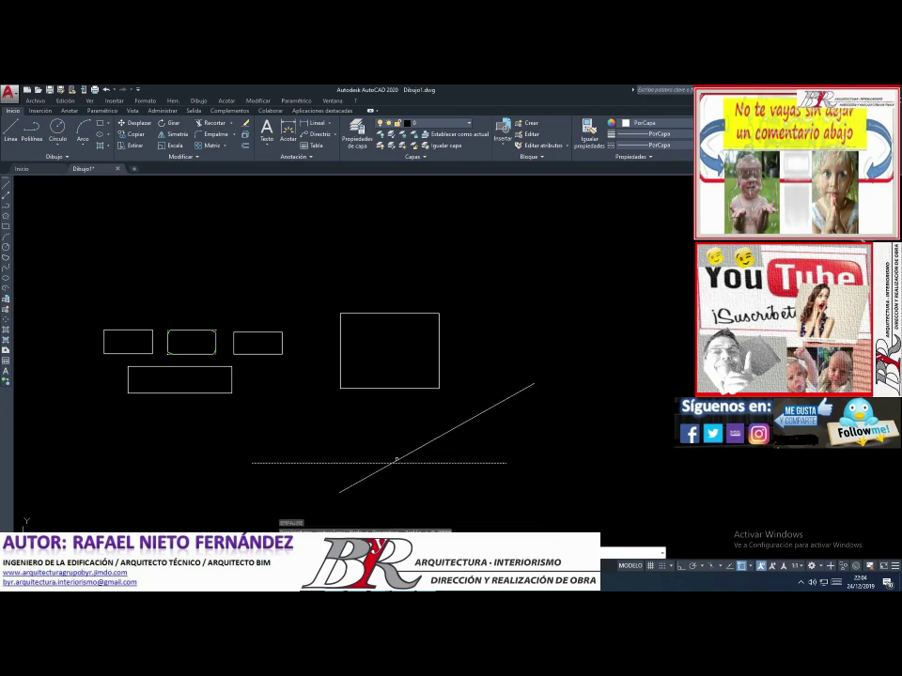
{"action": "left_click", "coordinate": [408, 454]}
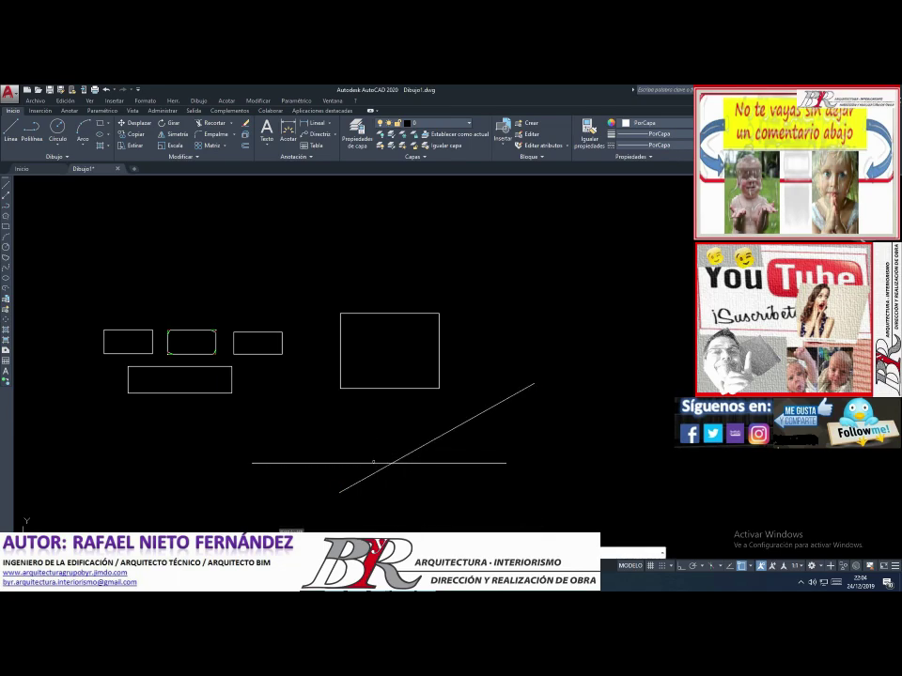
{"action": "scroll", "coordinate": [403, 463], "scroll_direction": "up", "scroll_amount": 4}
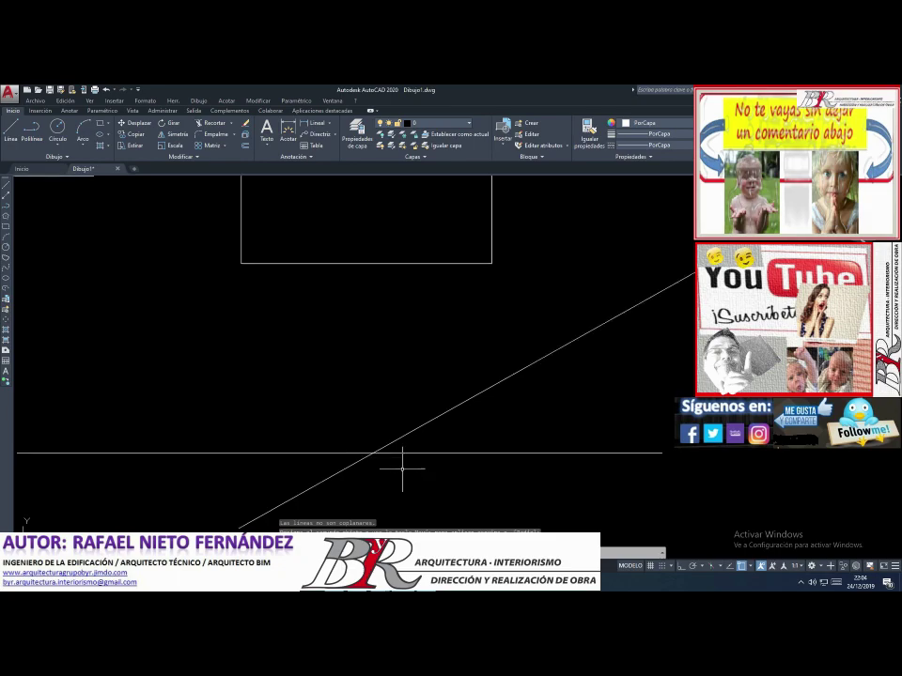
{"action": "scroll", "coordinate": [377, 483], "scroll_direction": "down", "scroll_amount": 2}
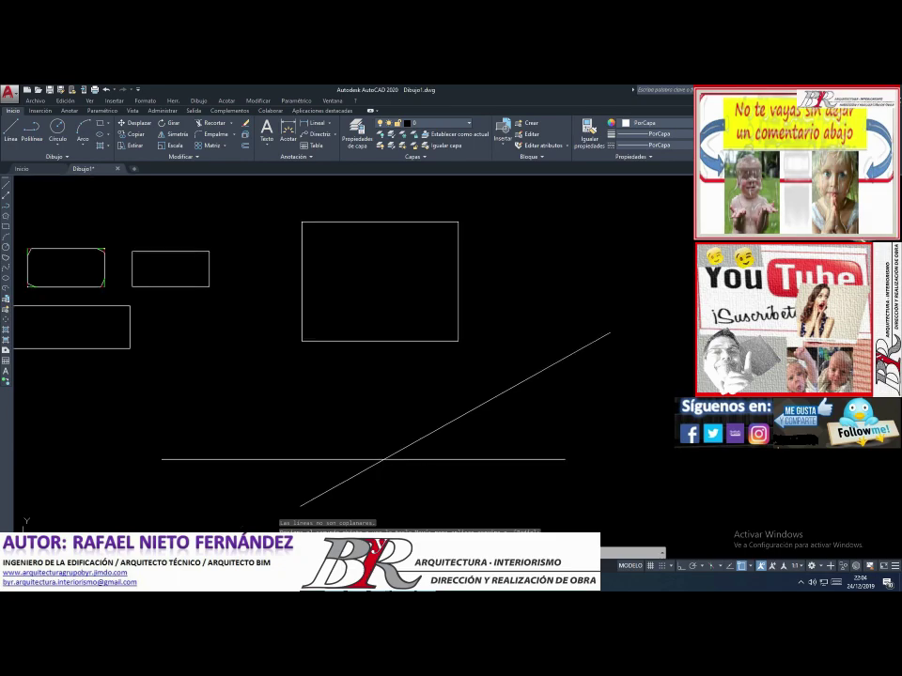
{"action": "middle_click_drag", "start_coordinate": [282, 395], "coordinate": [376, 338], "text": "shift"}
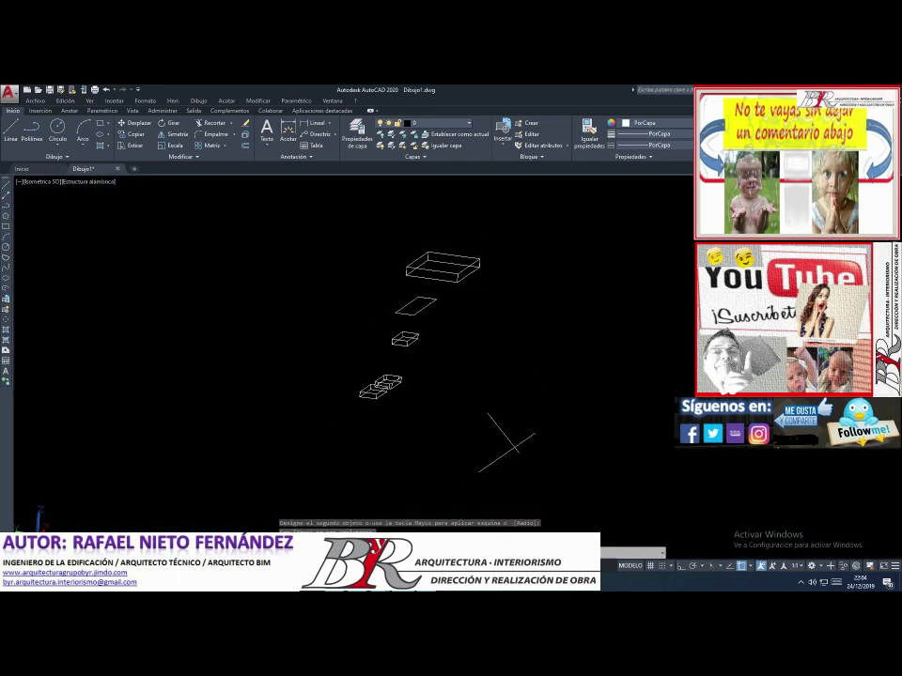
{"action": "middle_click_drag", "start_coordinate": [508, 441], "coordinate": [540, 413], "text": "shift"}
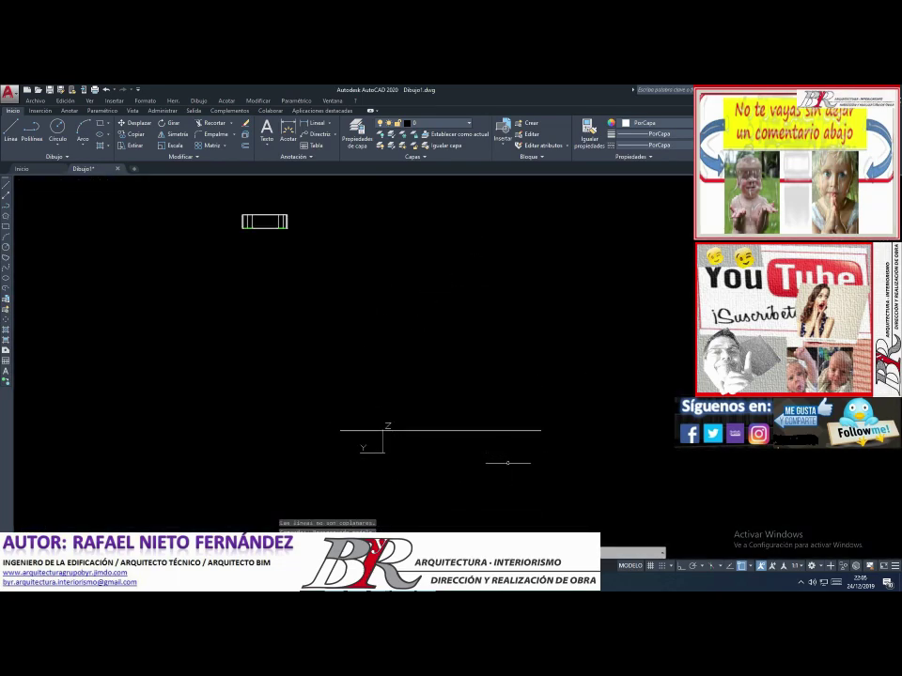
{"action": "middle_click_drag", "start_coordinate": [472, 447], "coordinate": [445, 415], "text": "shift"}
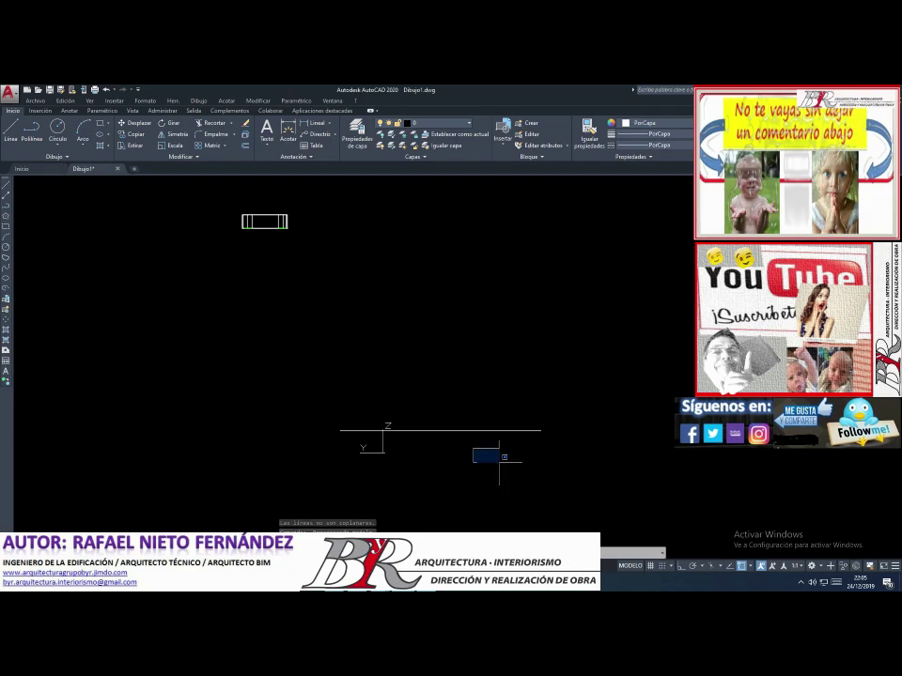
{"action": "middle_click_drag", "start_coordinate": [445, 413], "coordinate": [434, 399], "text": "shift"}
{"action": "left_click", "coordinate": [443, 413]}
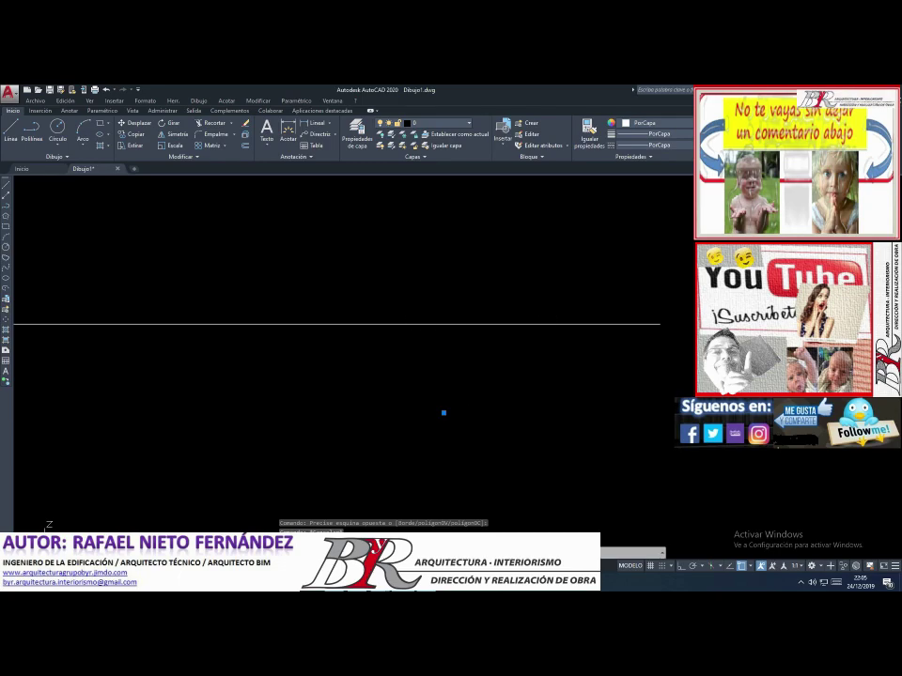
{"action": "middle_click_drag", "start_coordinate": [443, 412], "coordinate": [513, 364], "text": "shift"}
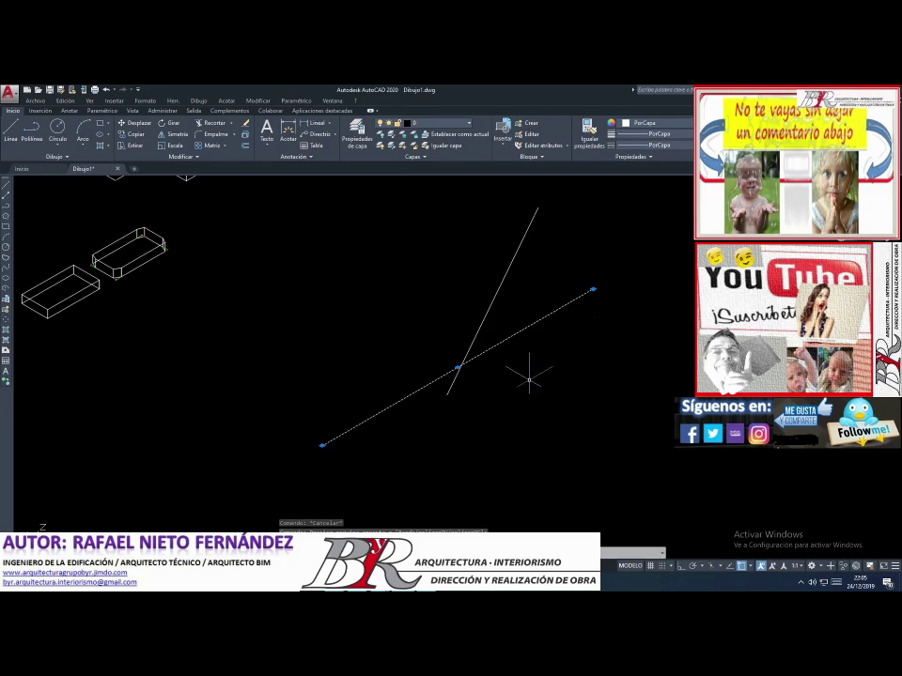
{"action": "mouse_move", "coordinate": [529, 368]}
{"action": "middle_mouse_down", "text": "shift"}
{"action": "mouse_move", "coordinate": [529, 379]}
{"action": "mouse_move", "coordinate": [576, 331]}
{"action": "mouse_move", "coordinate": [590, 329]}
{"action": "mouse_move", "coordinate": [549, 349]}
{"action": "middle_mouse_up", "text": "shift"}
{"action": "scroll", "coordinate": [441, 326], "scroll_direction": "up", "scroll_amount": 3}
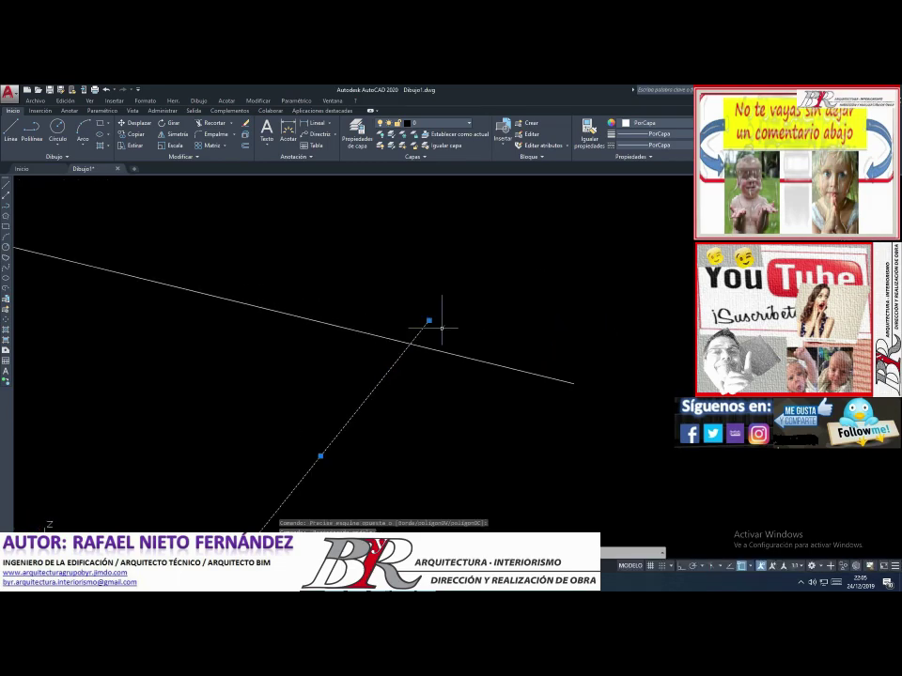
{"action": "scroll", "coordinate": [434, 324], "scroll_direction": "up", "scroll_amount": 1}
{"action": "scroll", "coordinate": [494, 318], "scroll_direction": "down", "scroll_amount": 1}
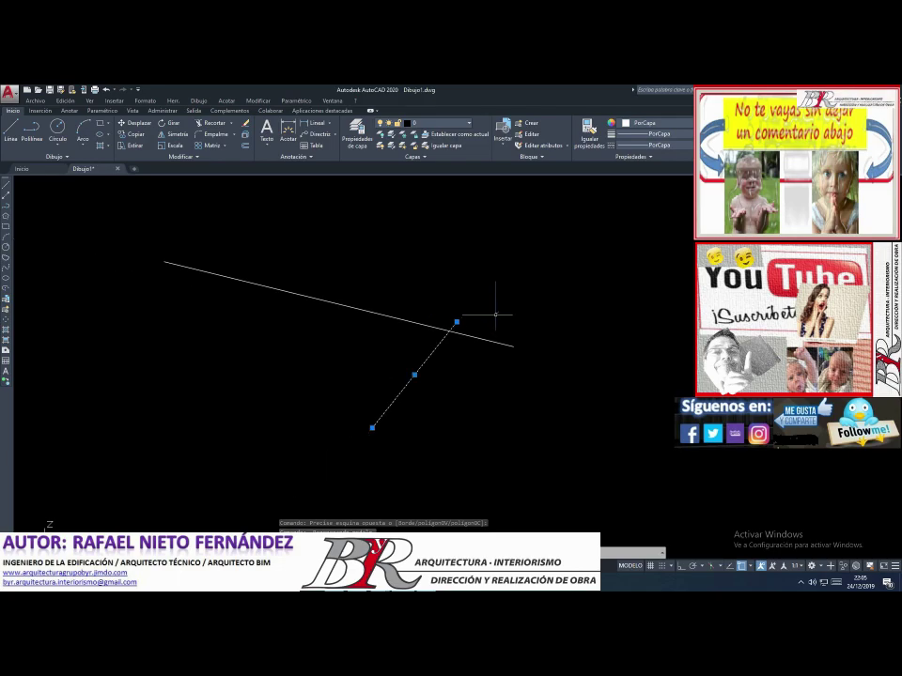
{"action": "scroll", "coordinate": [494, 318], "scroll_direction": "up", "scroll_amount": 1}
{"action": "scroll", "coordinate": [494, 317], "scroll_direction": "down", "scroll_amount": 1}
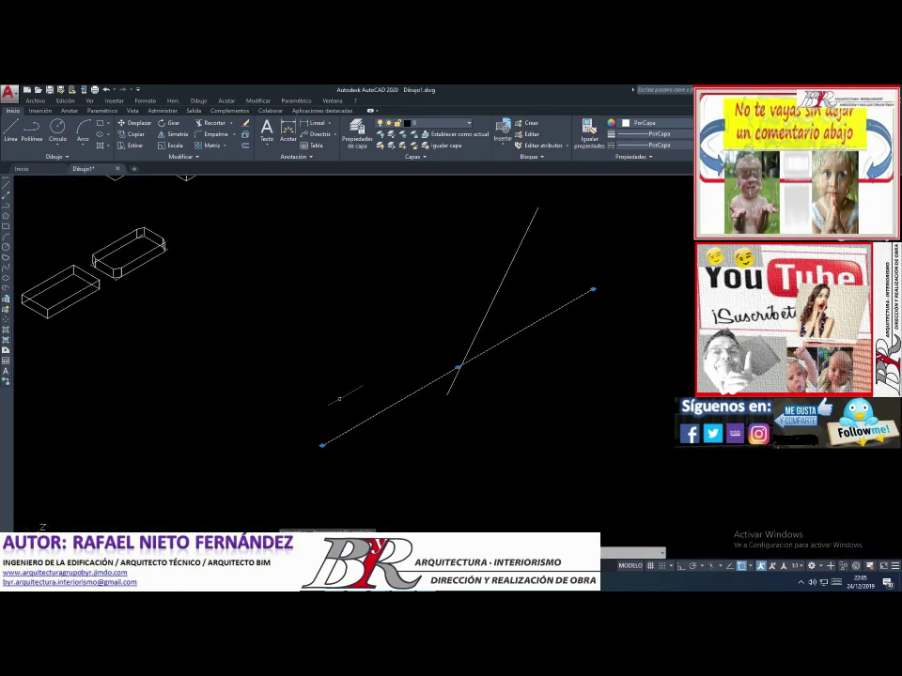
{"action": "scroll", "coordinate": [395, 366], "scroll_direction": "down", "scroll_amount": 3}
{"action": "scroll", "coordinate": [394, 367], "scroll_direction": "up", "scroll_amount": 3}
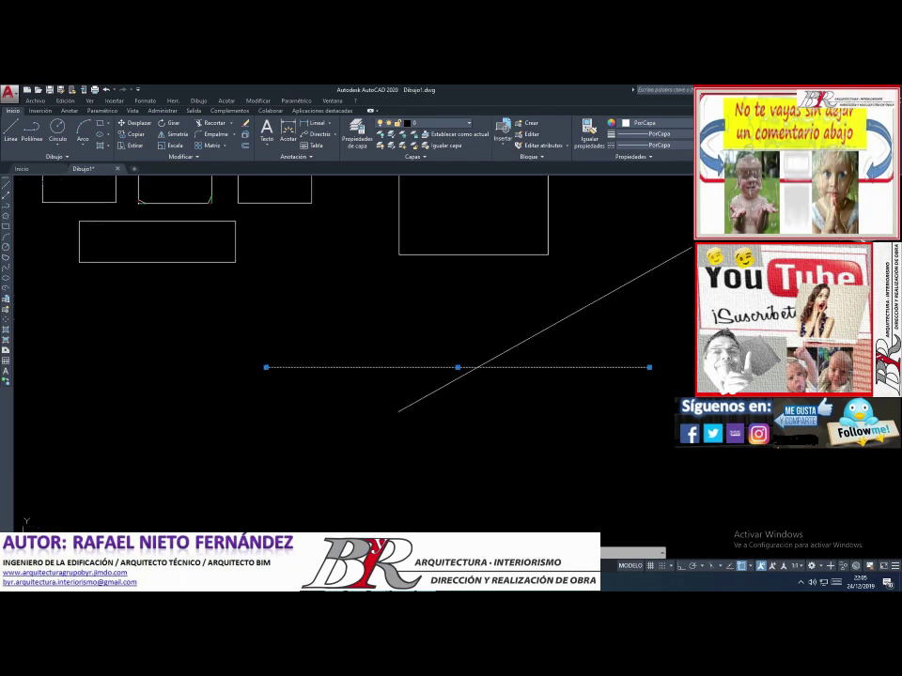
{"action": "middle_click", "coordinate": [562, 342]}
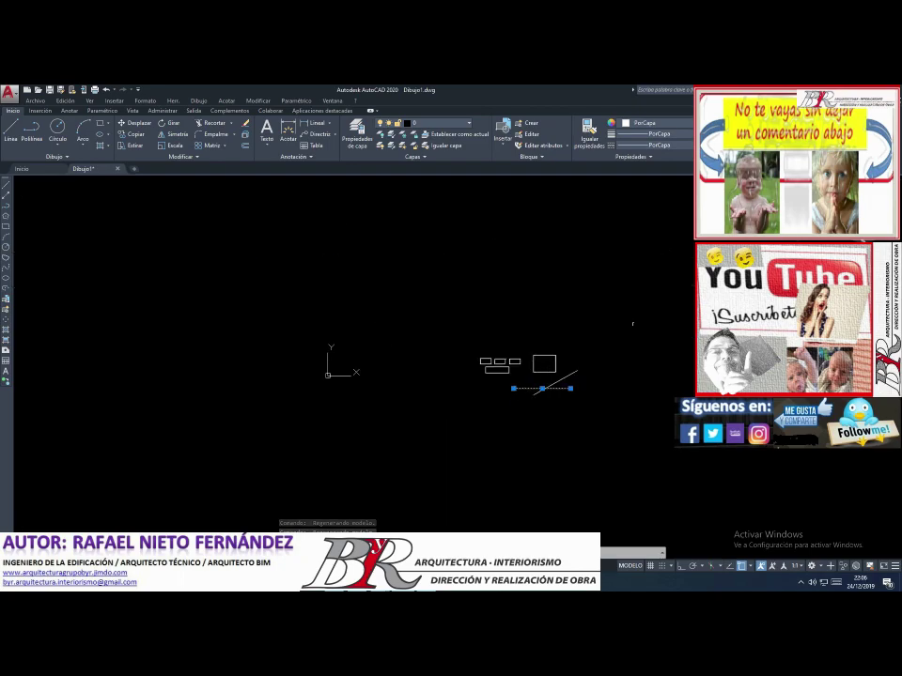
{"action": "scroll", "coordinate": [627, 354], "scroll_direction": "up", "scroll_amount": 4}
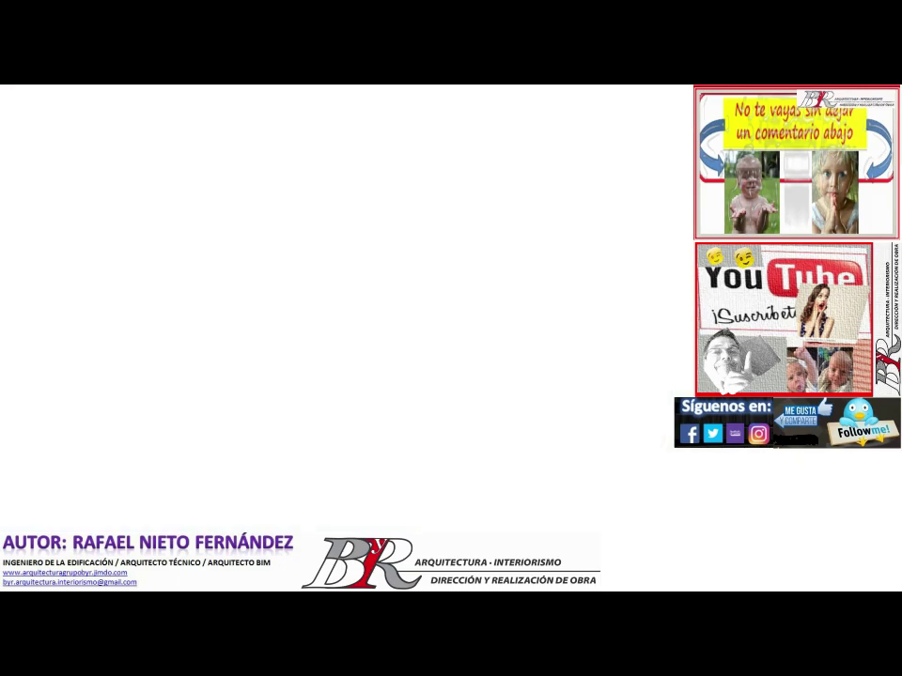
{"action": "key", "text": "Escape"}
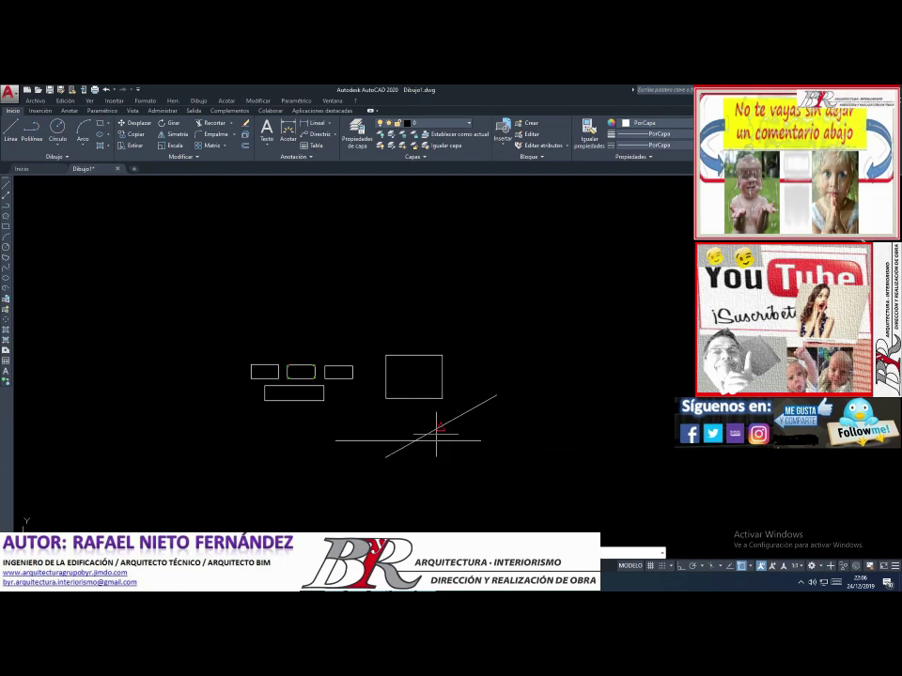
{"action": "scroll", "coordinate": [423, 437], "scroll_direction": "up", "scroll_amount": 3}
{"action": "scroll", "coordinate": [437, 455], "scroll_direction": "up", "scroll_amount": 2}
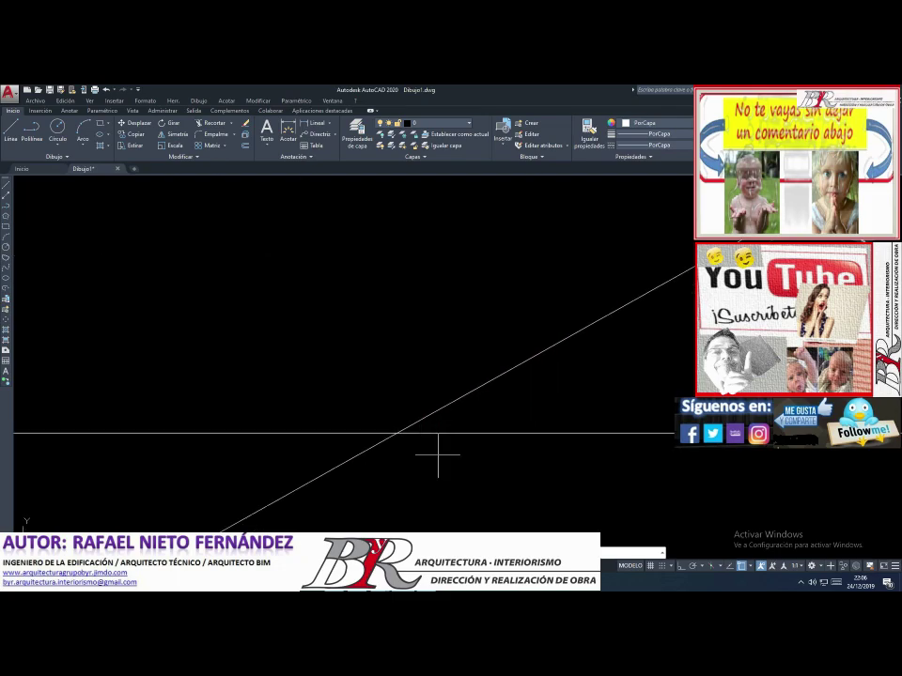
{"action": "scroll", "coordinate": [426, 427], "scroll_direction": "down", "scroll_amount": 2}
{"action": "scroll", "coordinate": [424, 430], "scroll_direction": "up", "scroll_amount": 2}
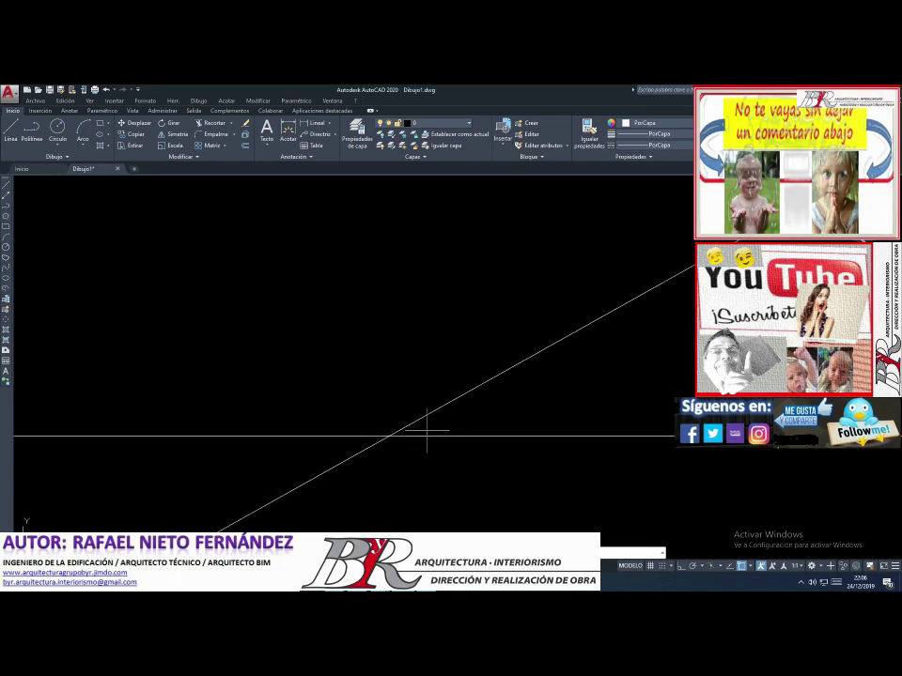
{"action": "scroll", "coordinate": [426, 431], "scroll_direction": "up", "scroll_amount": 1}
{"action": "scroll", "coordinate": [427, 432], "scroll_direction": "down", "scroll_amount": 2}
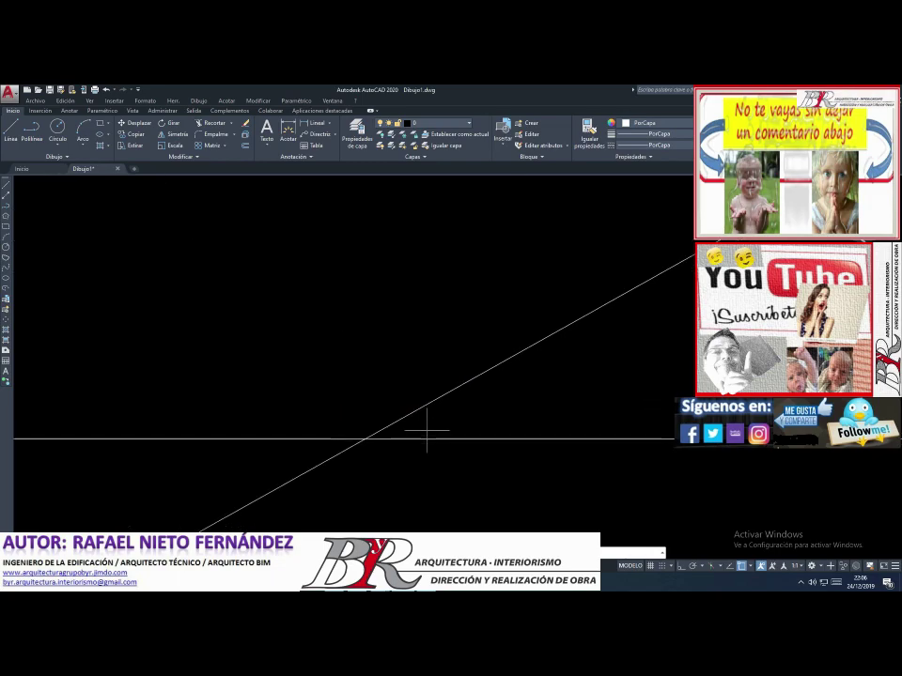
{"action": "scroll", "coordinate": [427, 432], "scroll_direction": "up", "scroll_amount": 2}
{"action": "scroll", "coordinate": [426, 432], "scroll_direction": "down", "scroll_amount": 2}
{"action": "scroll", "coordinate": [426, 432], "scroll_direction": "down", "scroll_amount": 2}
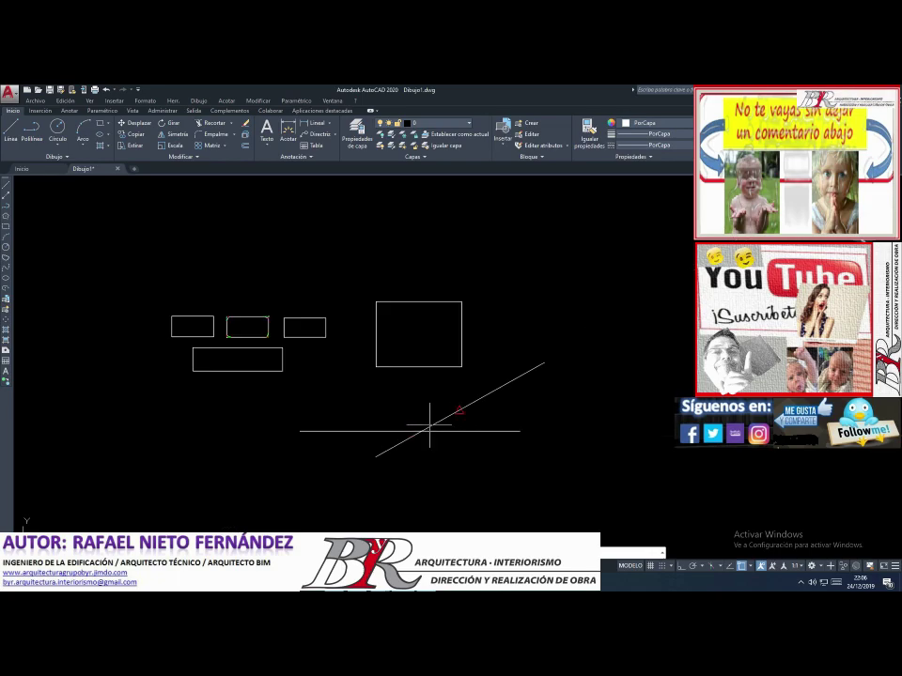
{"action": "scroll", "coordinate": [428, 423], "scroll_direction": "up", "scroll_amount": 2}
{"action": "scroll", "coordinate": [429, 422], "scroll_direction": "down", "scroll_amount": 2}
{"action": "scroll", "coordinate": [411, 392], "scroll_direction": "up", "scroll_amount": 2}
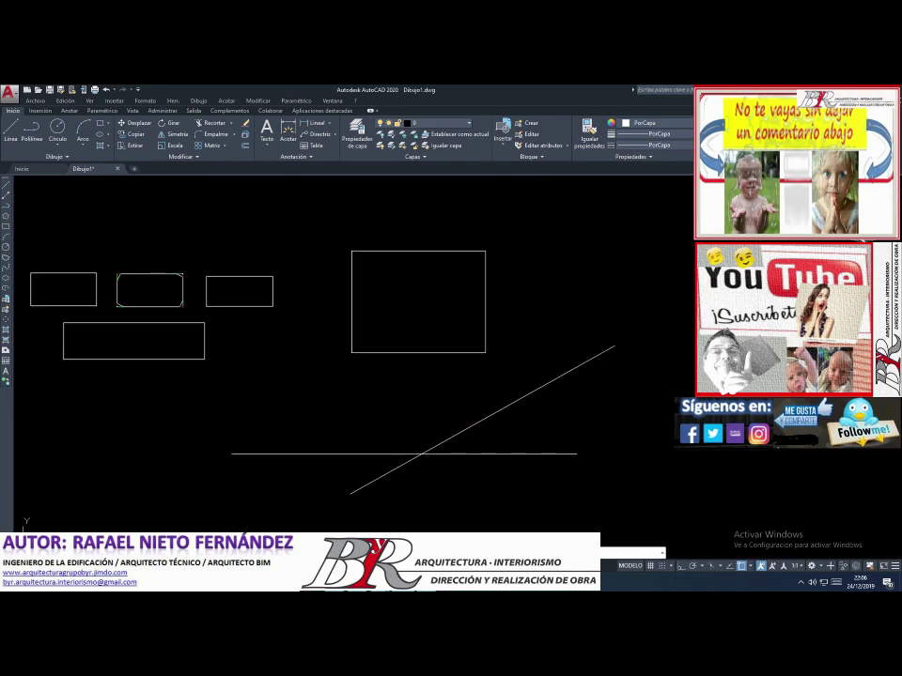
{"action": "scroll", "coordinate": [400, 382], "scroll_direction": "down", "scroll_amount": 2}
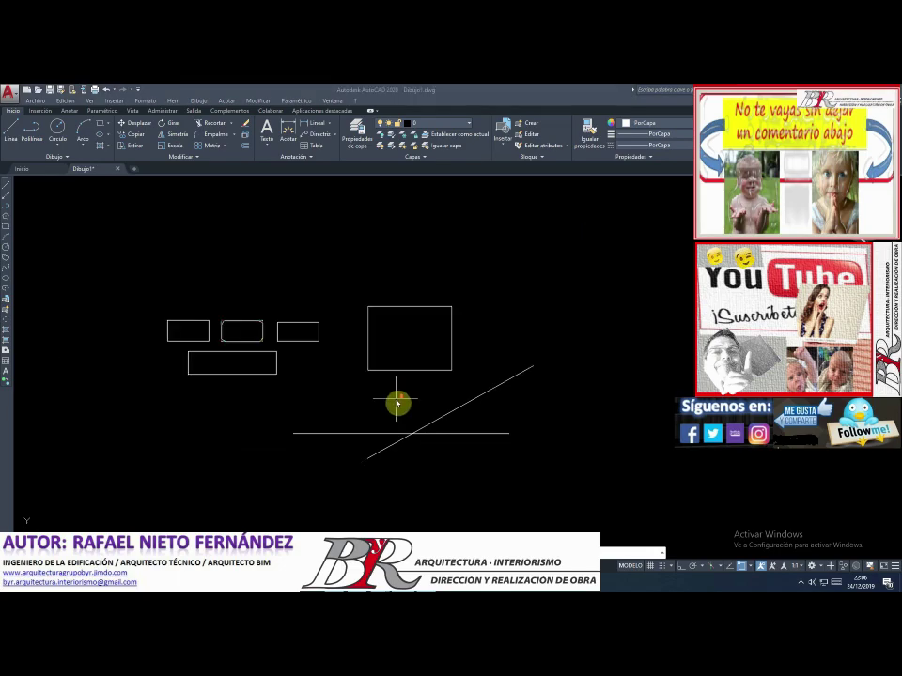
{"action": "scroll", "coordinate": [396, 403], "scroll_direction": "up", "scroll_amount": 4}
{"action": "scroll", "coordinate": [397, 403], "scroll_direction": "down", "scroll_amount": 4}
{"action": "scroll", "coordinate": [420, 430], "scroll_direction": "up", "scroll_amount": 4}
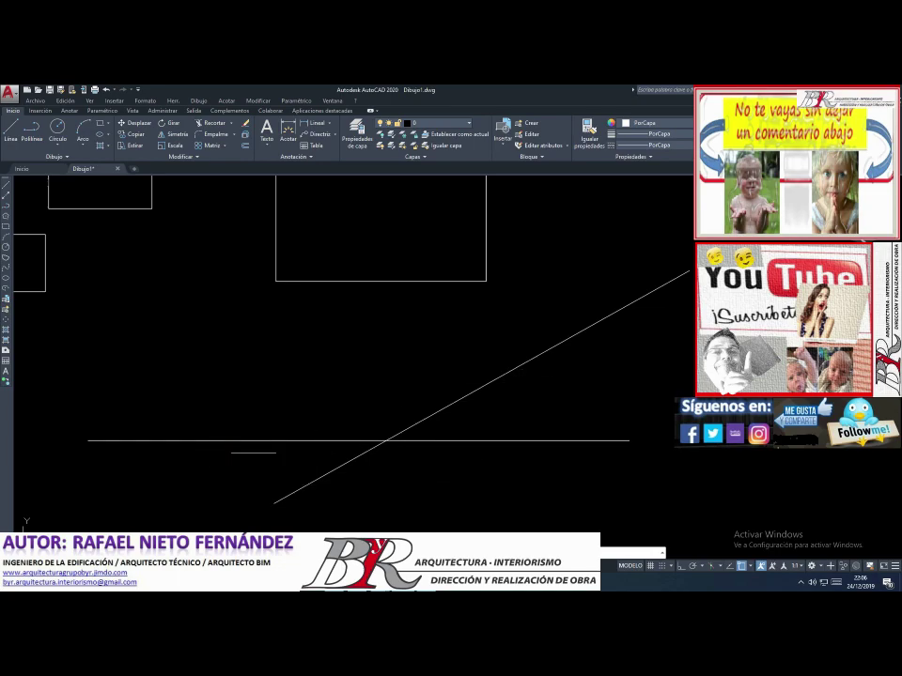
{"action": "scroll", "coordinate": [387, 452], "scroll_direction": "up", "scroll_amount": 2}
{"action": "scroll", "coordinate": [386, 451], "scroll_direction": "up", "scroll_amount": 1}
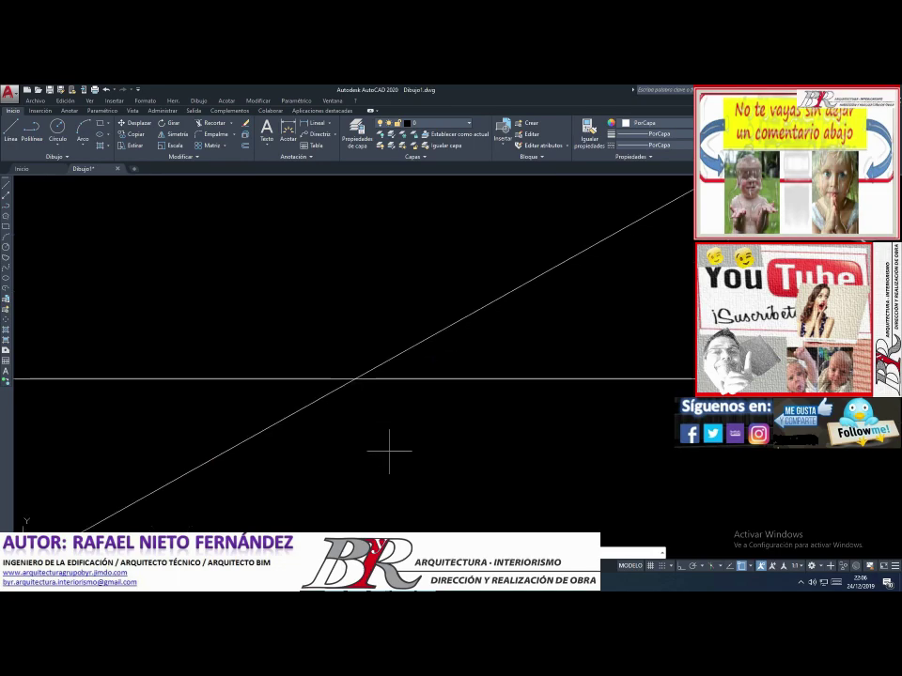
{"action": "scroll", "coordinate": [387, 452], "scroll_direction": "down", "scroll_amount": 3}
{"action": "scroll", "coordinate": [389, 451], "scroll_direction": "down", "scroll_amount": 4}
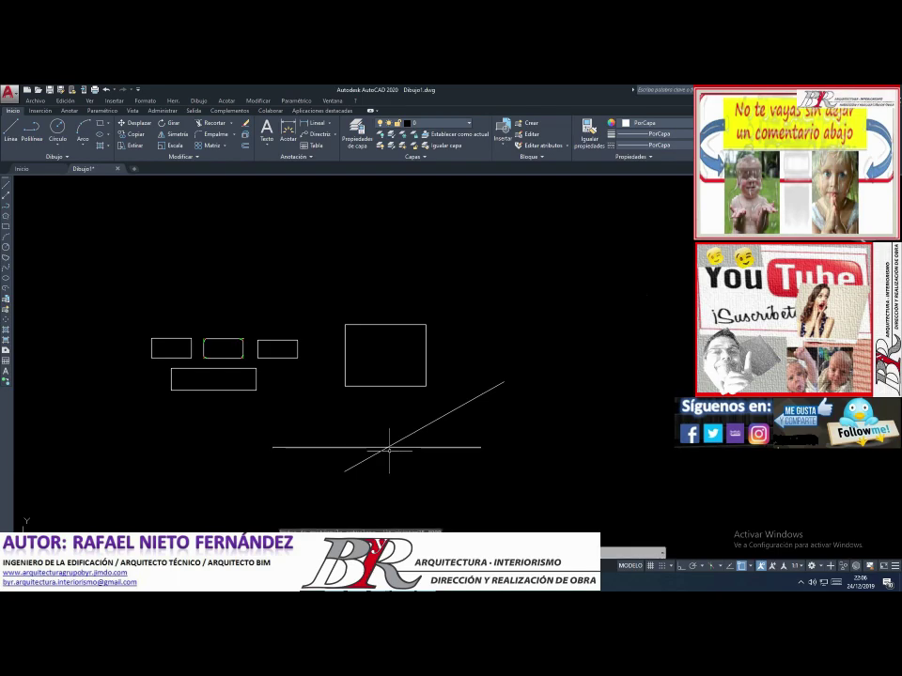
{"action": "scroll", "coordinate": [389, 450], "scroll_direction": "up", "scroll_amount": 2}
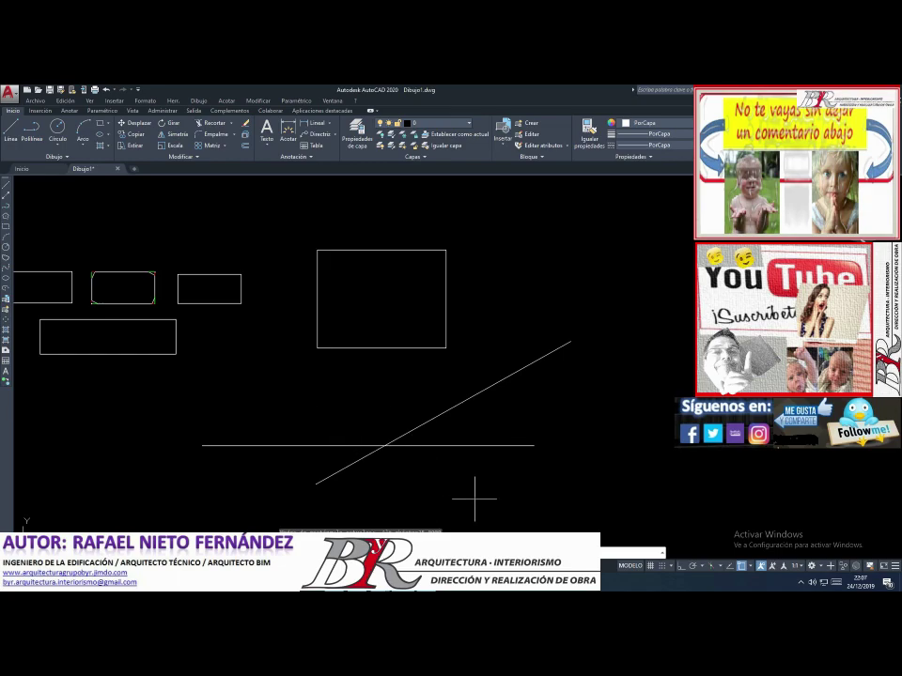
{"action": "scroll", "coordinate": [302, 414], "scroll_direction": "up", "scroll_amount": 4}
{"action": "scroll", "coordinate": [304, 414], "scroll_direction": "up", "scroll_amount": 5}
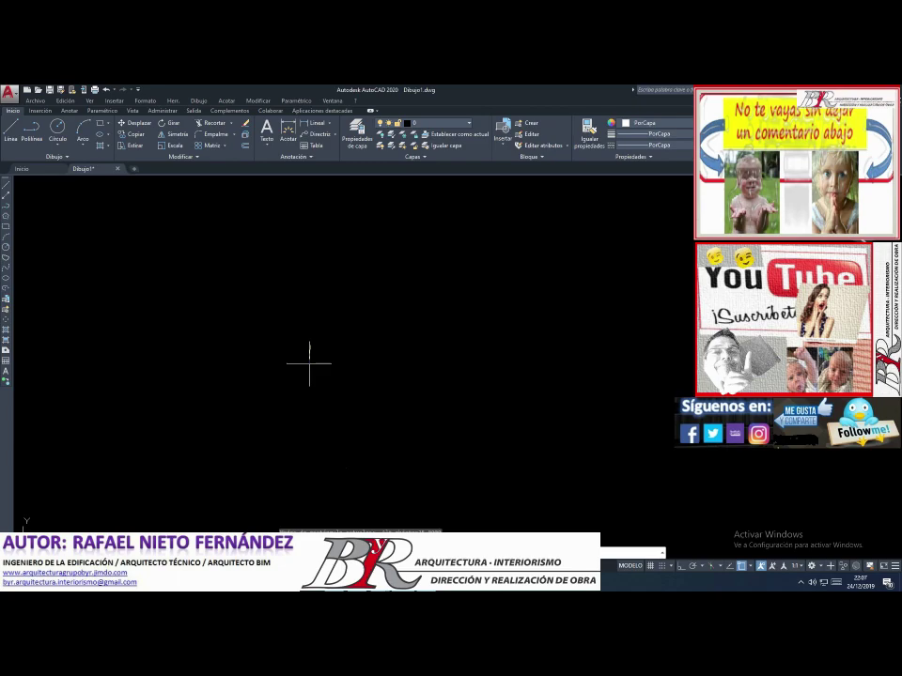
Draw a rectangle and grip-stretch its right, top and left edges into a small square
{"action": "type", "text": "rec"}
{"action": "key", "text": "Return"}
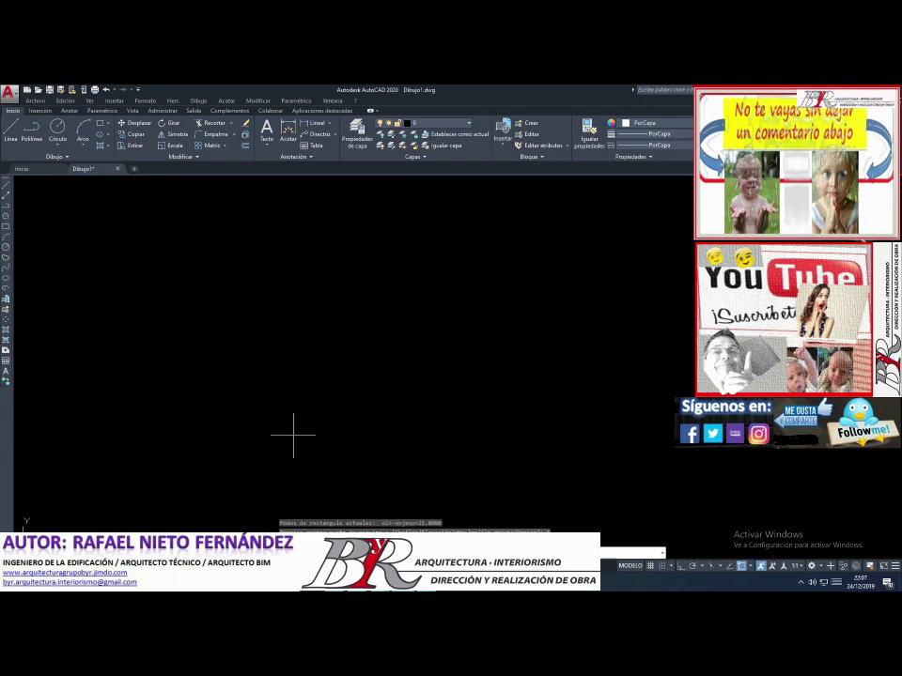
{"action": "scroll", "coordinate": [293, 435], "scroll_direction": "down", "scroll_amount": 5}
{"action": "scroll", "coordinate": [293, 435], "scroll_direction": "down", "scroll_amount": 4}
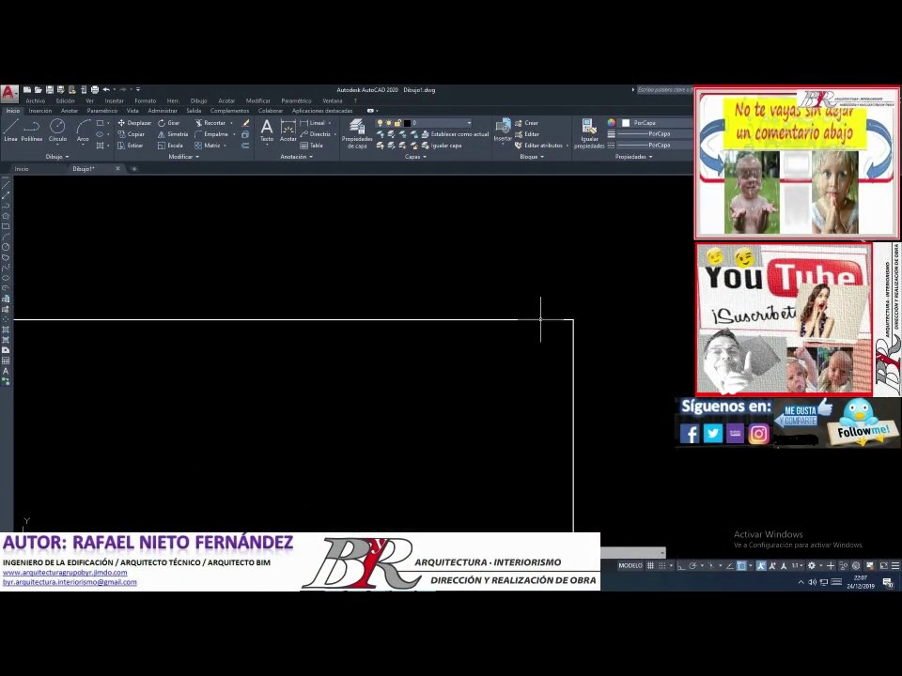
{"action": "scroll", "coordinate": [540, 319], "scroll_direction": "down", "scroll_amount": 3}
{"action": "scroll", "coordinate": [545, 418], "scroll_direction": "up", "scroll_amount": 5}
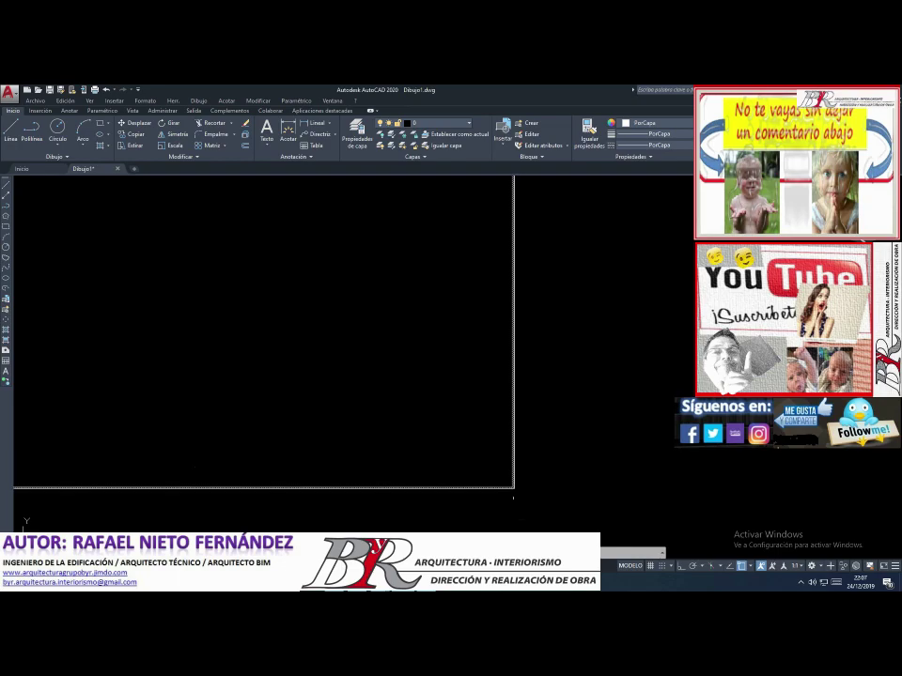
{"action": "scroll", "coordinate": [481, 464], "scroll_direction": "down", "scroll_amount": 2}
{"action": "scroll", "coordinate": [480, 463], "scroll_direction": "down", "scroll_amount": 3}
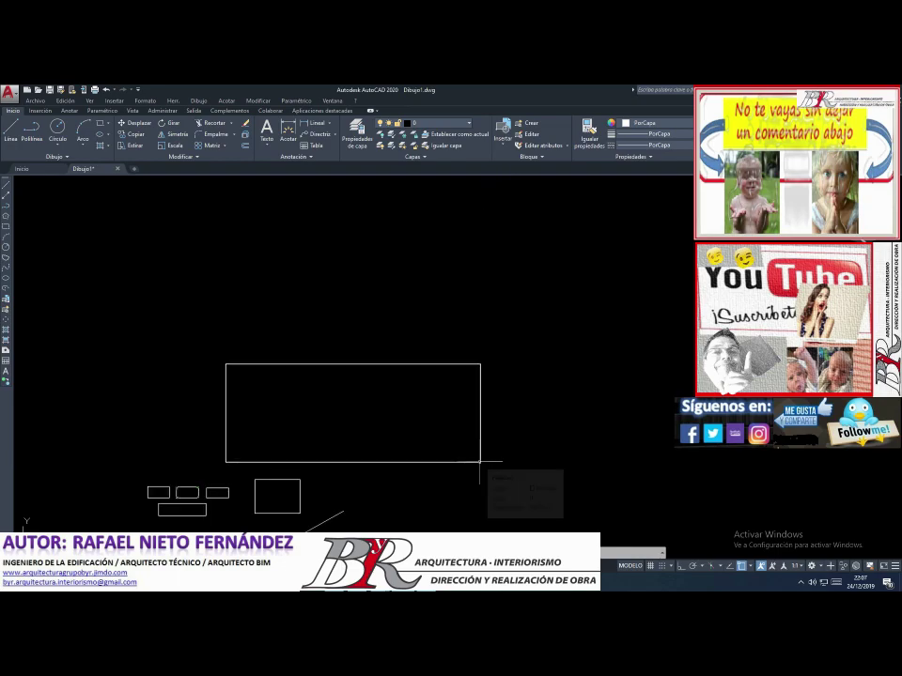
{"action": "left_click_drag", "start_coordinate": [228, 468], "coordinate": [208, 458]}
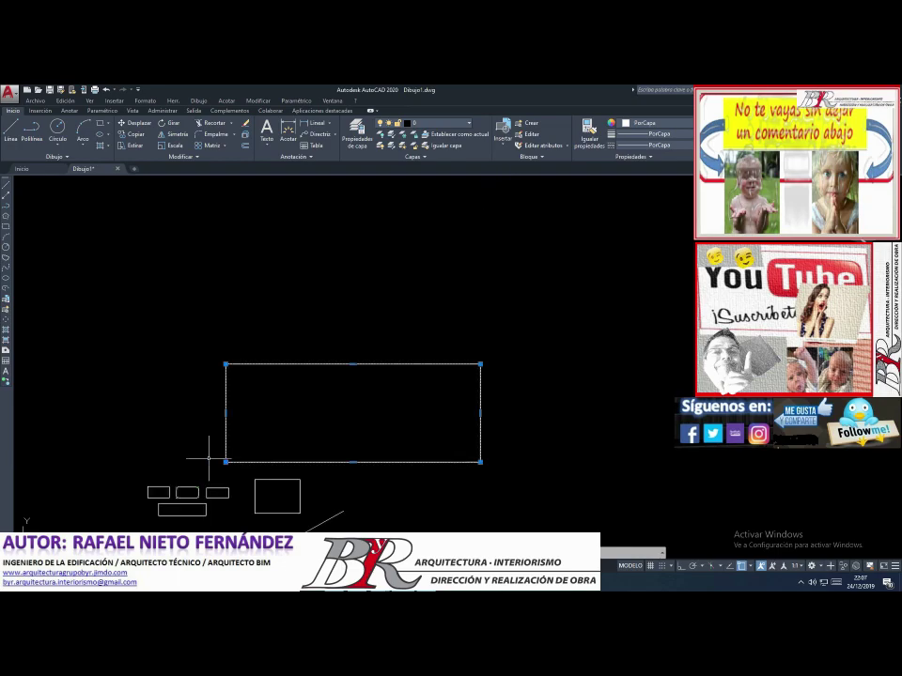
{"action": "left_click", "coordinate": [480, 412]}
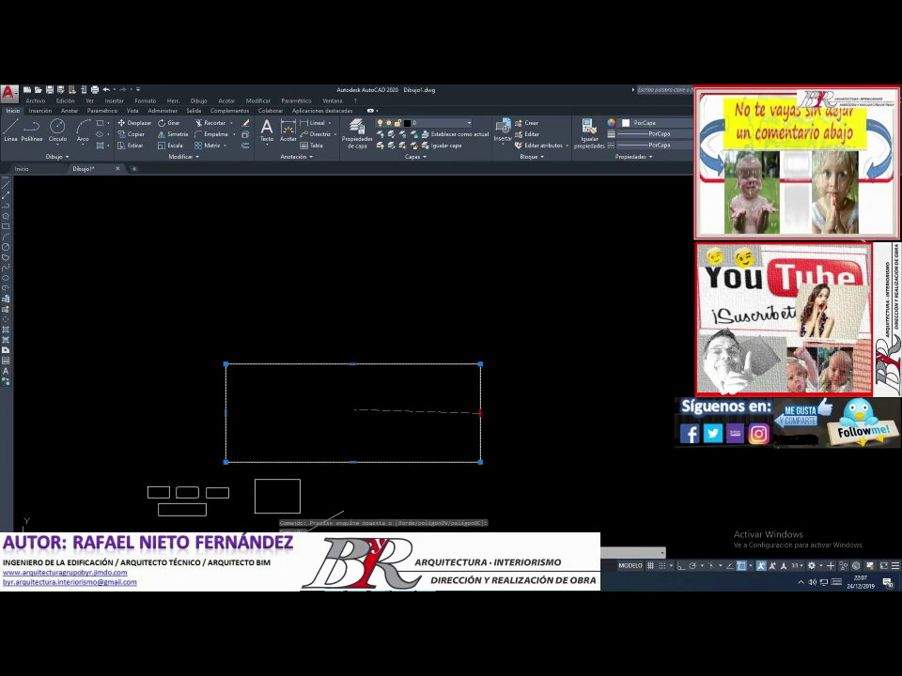
{"action": "left_click", "coordinate": [280, 413]}
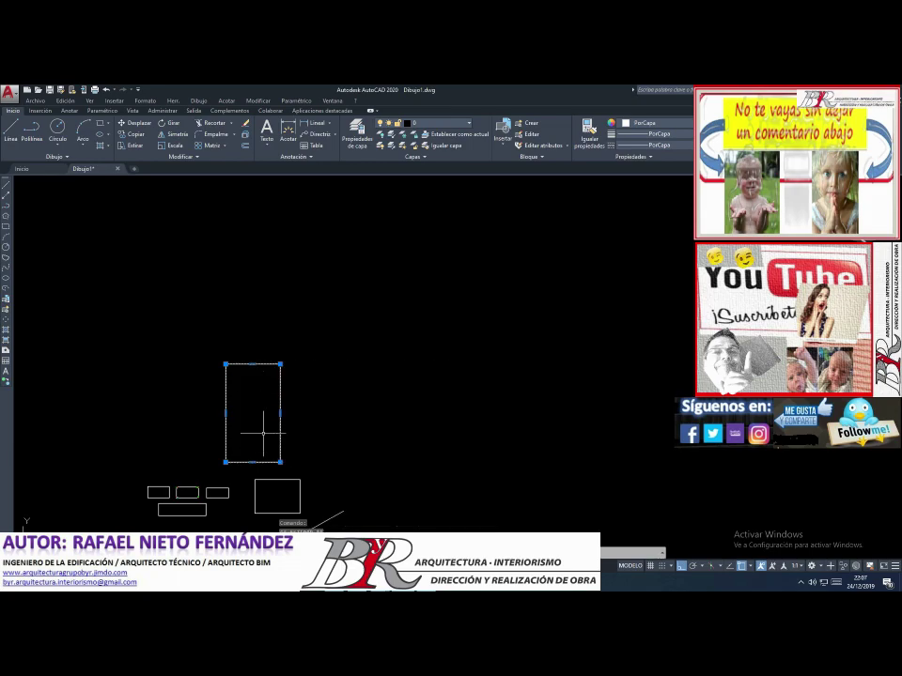
{"action": "left_click", "coordinate": [252, 363]}
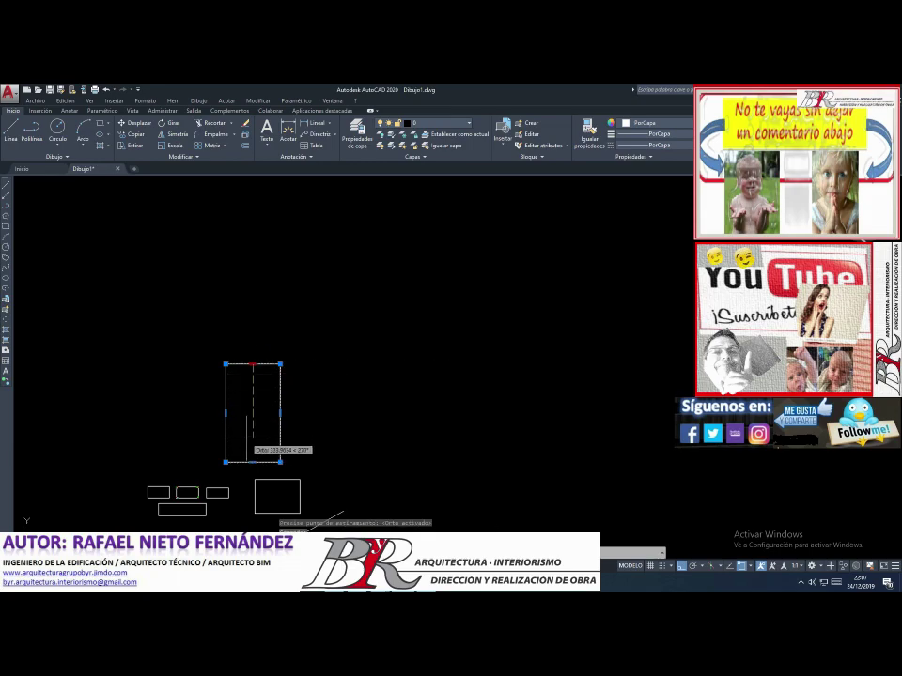
{"action": "left_click", "coordinate": [246, 438]}
{"action": "left_click", "coordinate": [225, 449]}
{"action": "left_click", "coordinate": [252, 449]}
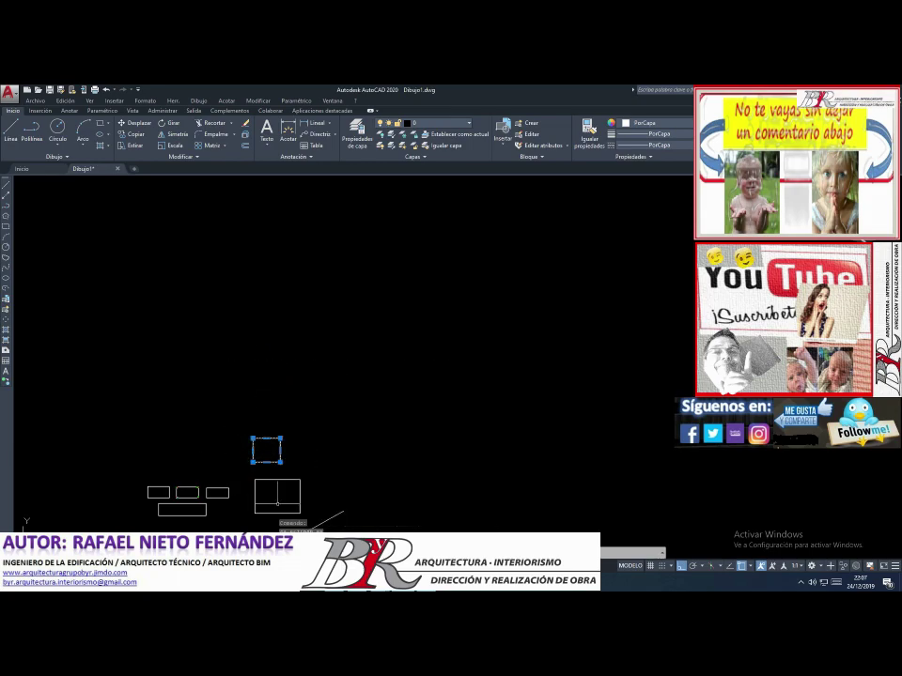
Draw a vertical line rising from the large square's bottom midpoint
{"action": "scroll", "coordinate": [269, 518], "scroll_direction": "up", "scroll_amount": 2}
{"action": "scroll", "coordinate": [269, 518], "scroll_direction": "up", "scroll_amount": 2}
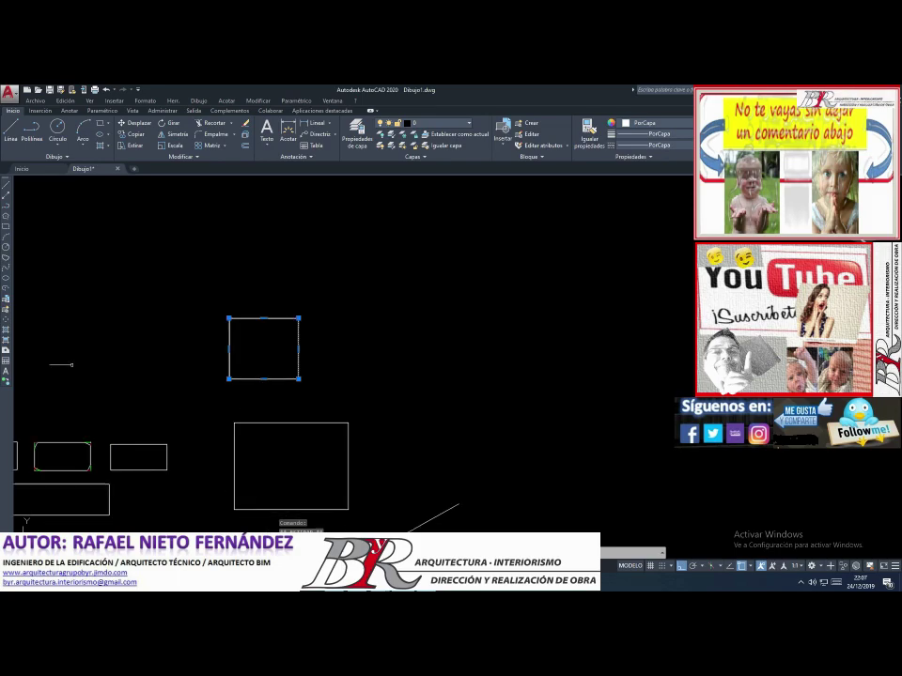
{"action": "left_click", "coordinate": [7, 190]}
{"action": "left_click", "coordinate": [291, 509]}
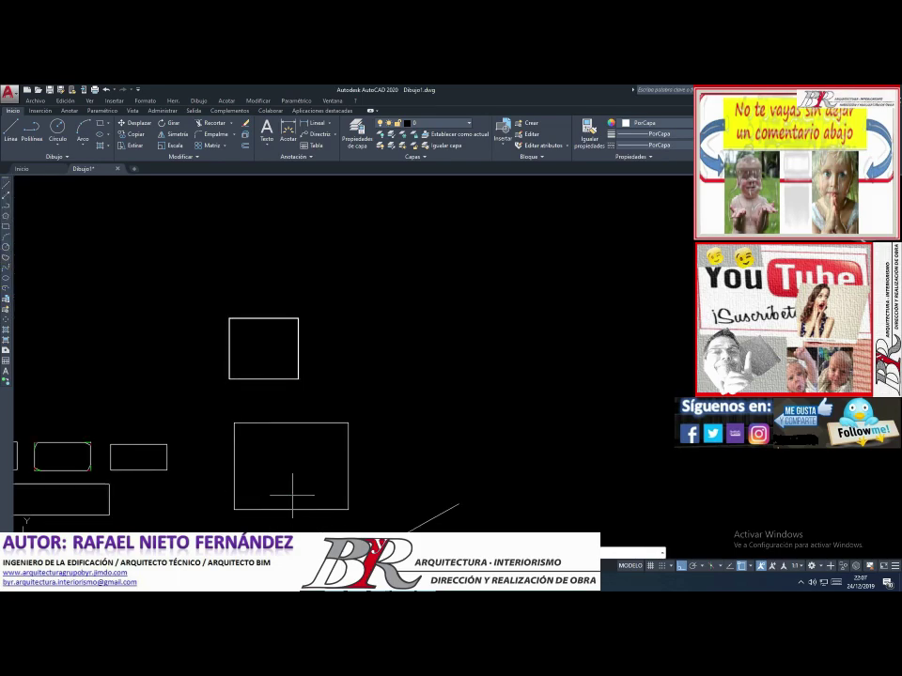
{"action": "left_click", "coordinate": [311, 251]}
{"action": "key", "text": "Return"}
Move the small square by its bottom midpoint so it is centred on the vertical line
{"action": "left_click", "coordinate": [209, 296]}
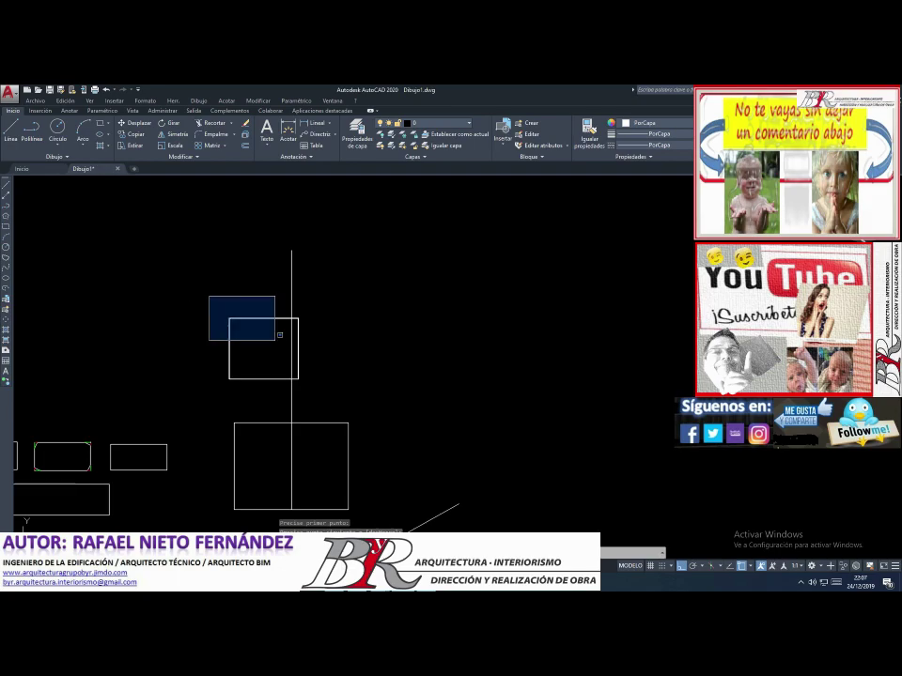
{"action": "left_click", "coordinate": [351, 392]}
{"action": "left_click", "coordinate": [140, 124]}
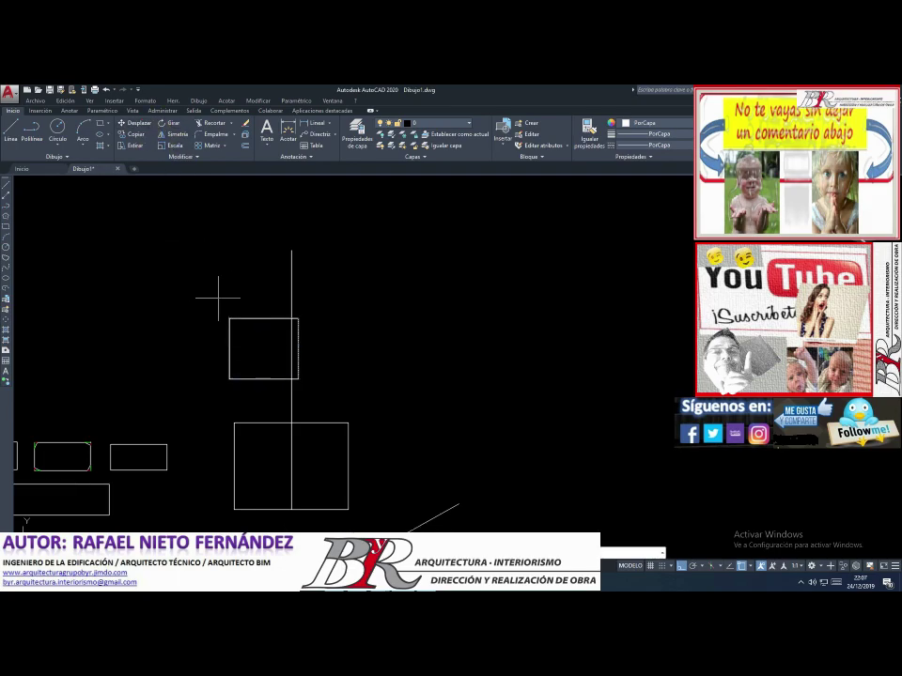
{"action": "left_click", "coordinate": [263, 380]}
{"action": "left_click", "coordinate": [291, 379]}
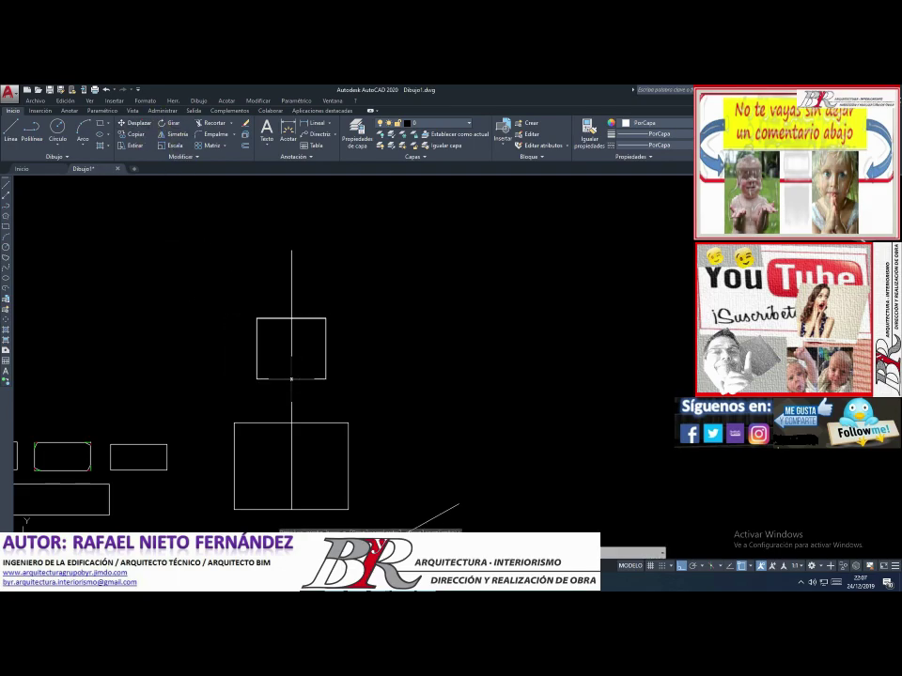
{"action": "scroll", "coordinate": [315, 352], "scroll_direction": "down", "scroll_amount": 2}
{"action": "scroll", "coordinate": [312, 363], "scroll_direction": "down", "scroll_amount": 3}
{"action": "scroll", "coordinate": [316, 479], "scroll_direction": "up", "scroll_amount": 6}
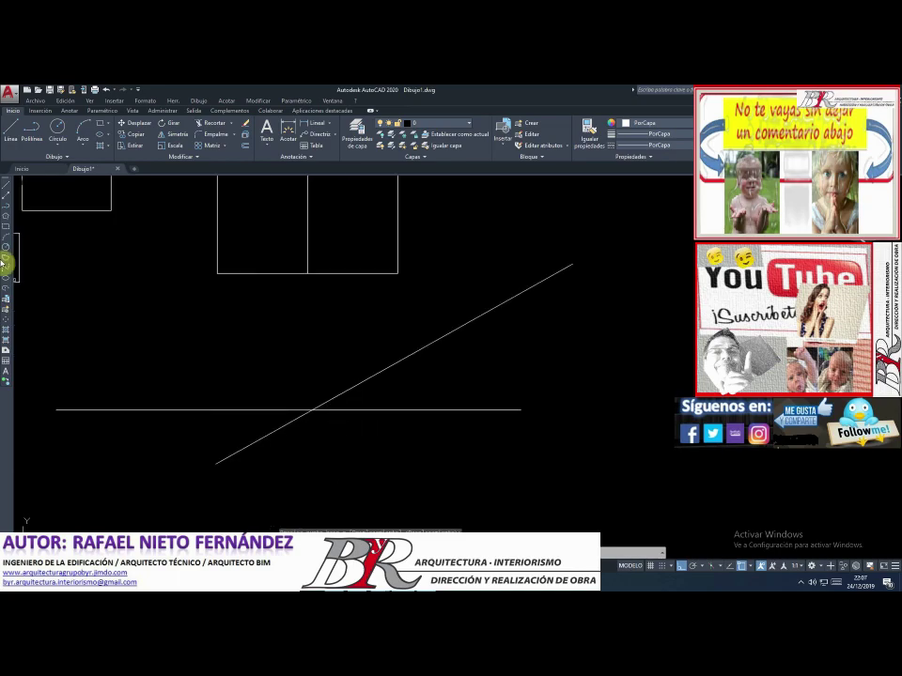
With LINE running, enable Apparent Intersection in the status-bar object snap list
{"action": "left_click", "coordinate": [11, 133]}
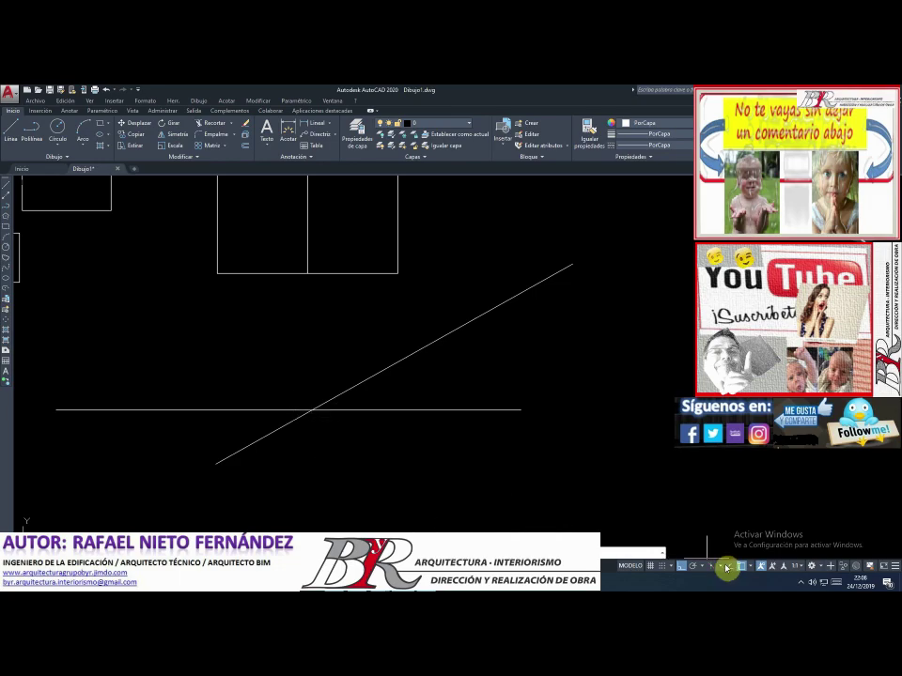
{"action": "left_click", "coordinate": [314, 408]}
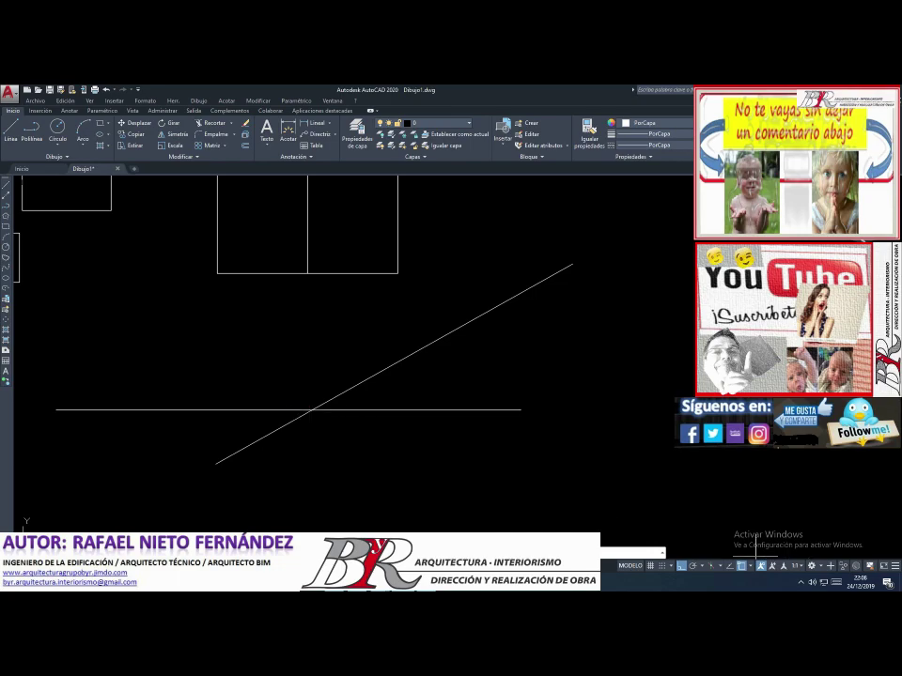
{"action": "left_click", "coordinate": [750, 568]}
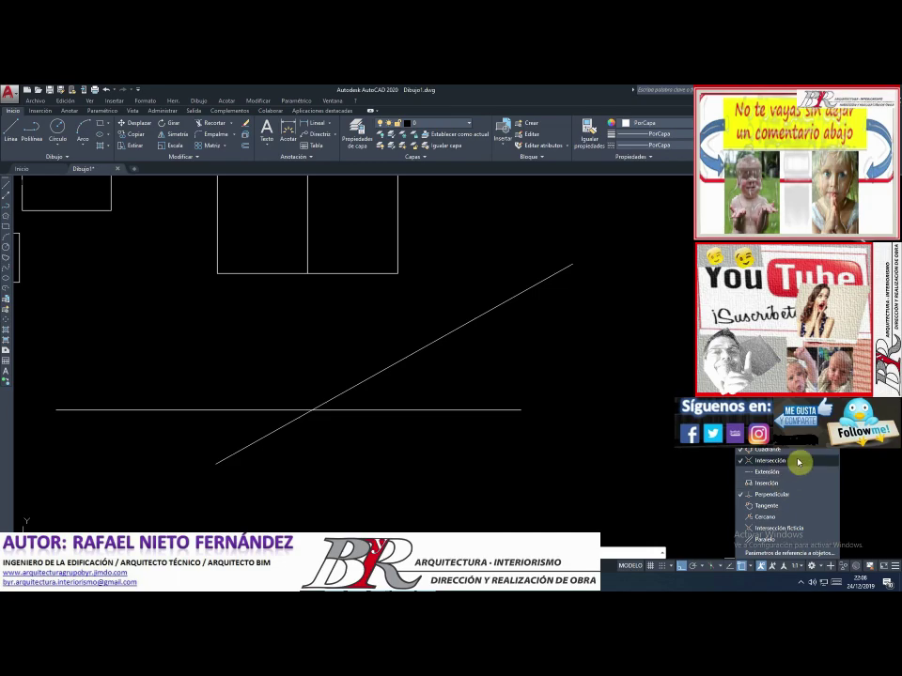
{"action": "left_click", "coordinate": [346, 443]}
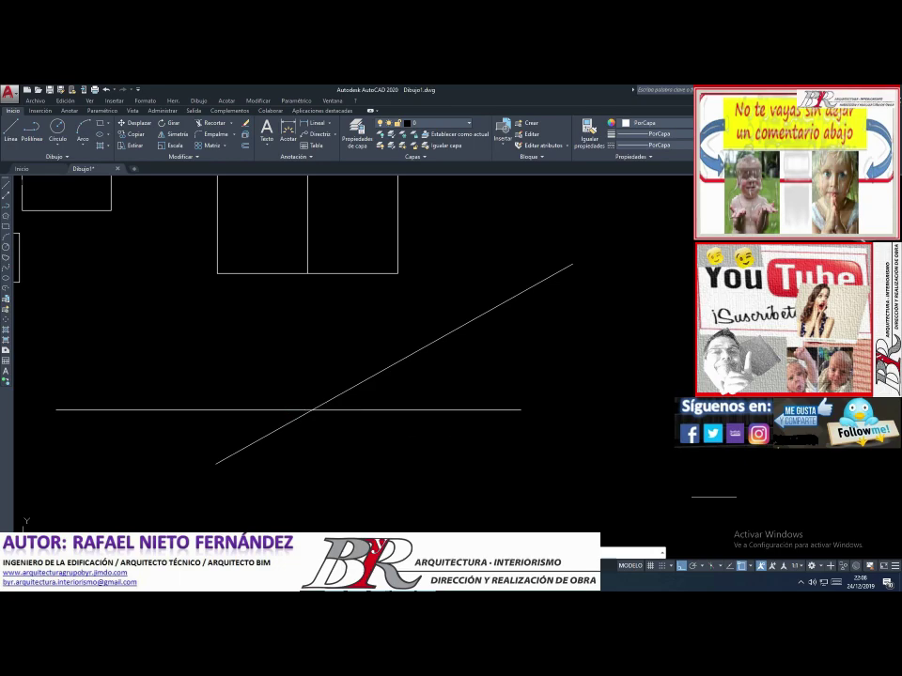
{"action": "left_click", "coordinate": [754, 567]}
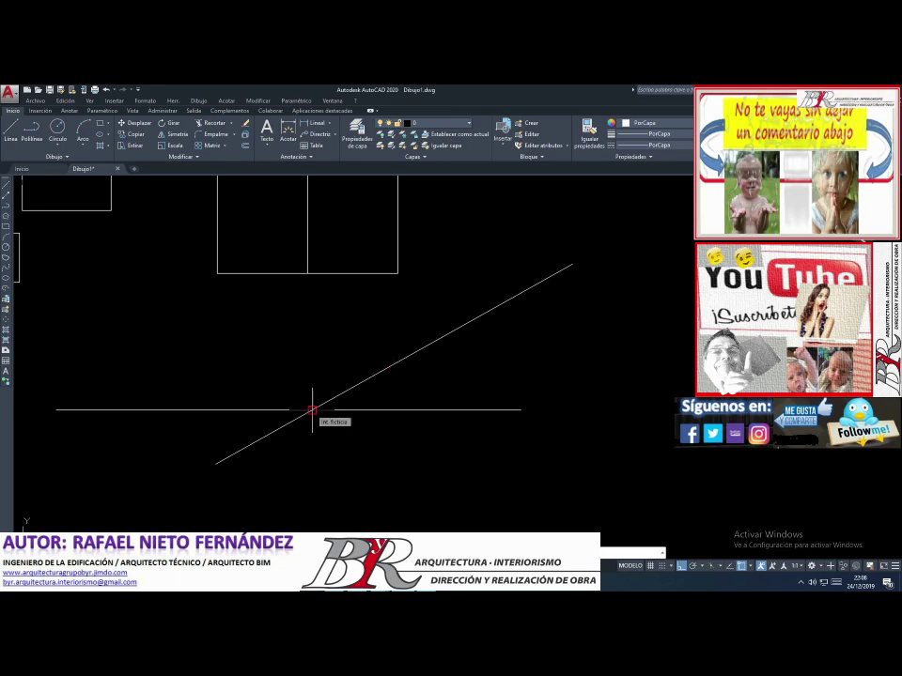
{"action": "scroll", "coordinate": [312, 409], "scroll_direction": "up", "scroll_amount": 2}
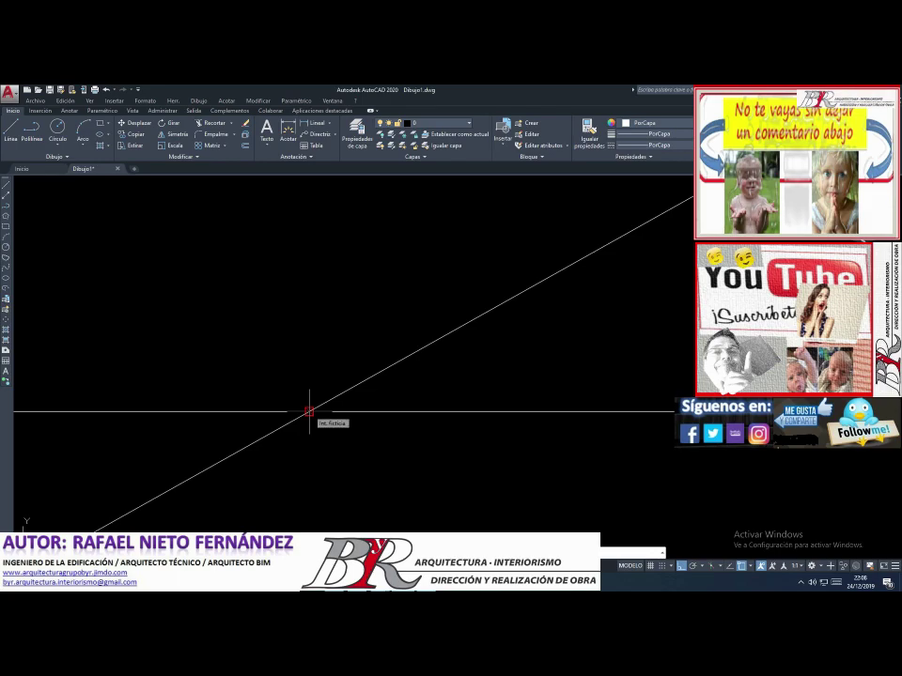
{"action": "key", "text": "Escape"}
{"action": "scroll", "coordinate": [394, 376], "scroll_direction": "down", "scroll_amount": 5}
{"action": "scroll", "coordinate": [343, 318], "scroll_direction": "up", "scroll_amount": 2}
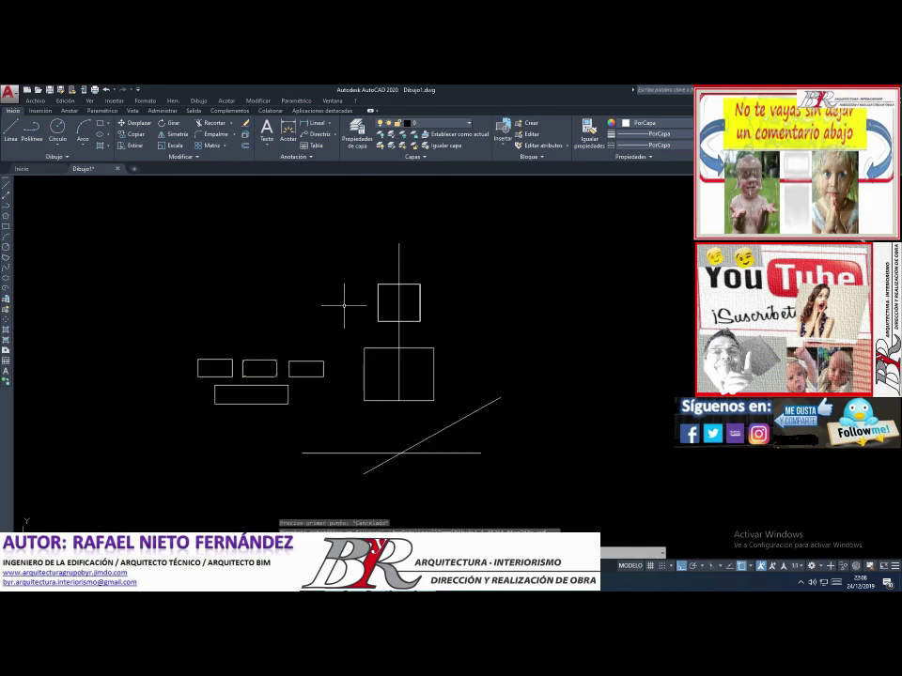
{"action": "scroll", "coordinate": [346, 303], "scroll_direction": "down", "scroll_amount": 2}
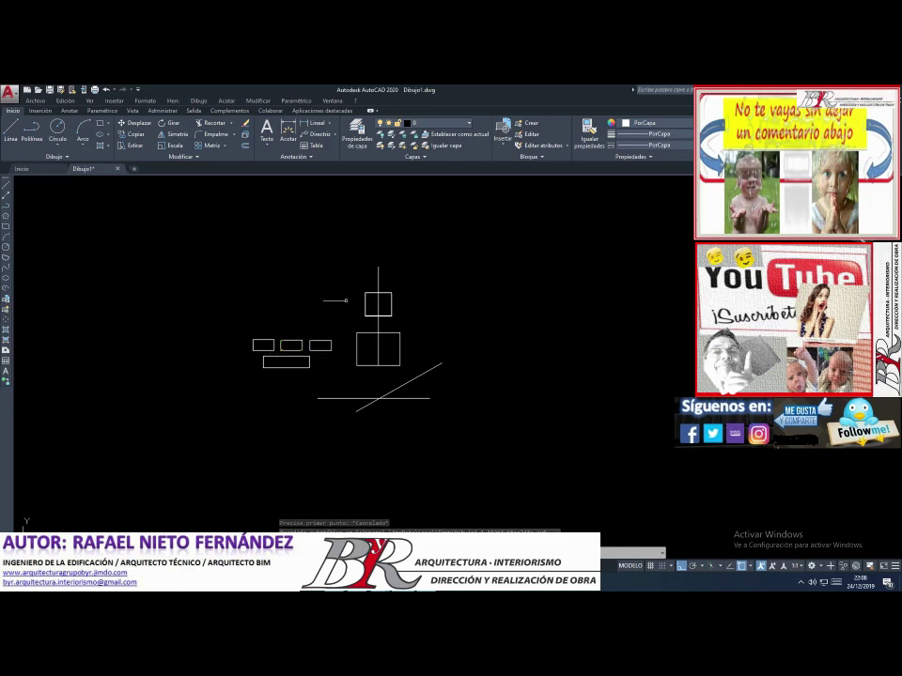
{"action": "scroll", "coordinate": [343, 301], "scroll_direction": "up", "scroll_amount": 3}
{"action": "scroll", "coordinate": [352, 302], "scroll_direction": "down", "scroll_amount": 3}
{"action": "scroll", "coordinate": [338, 320], "scroll_direction": "up", "scroll_amount": 2}
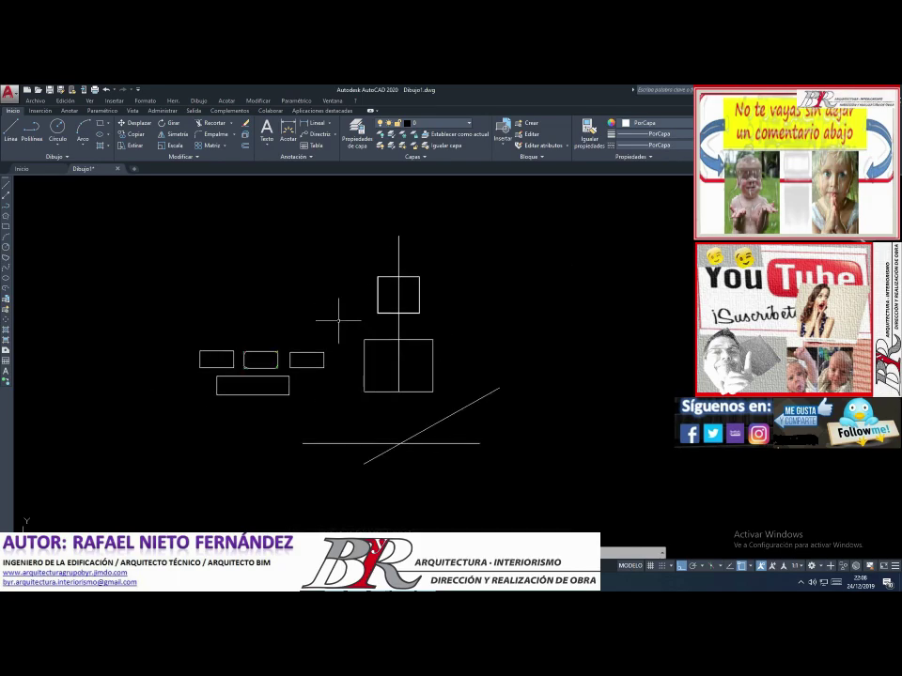